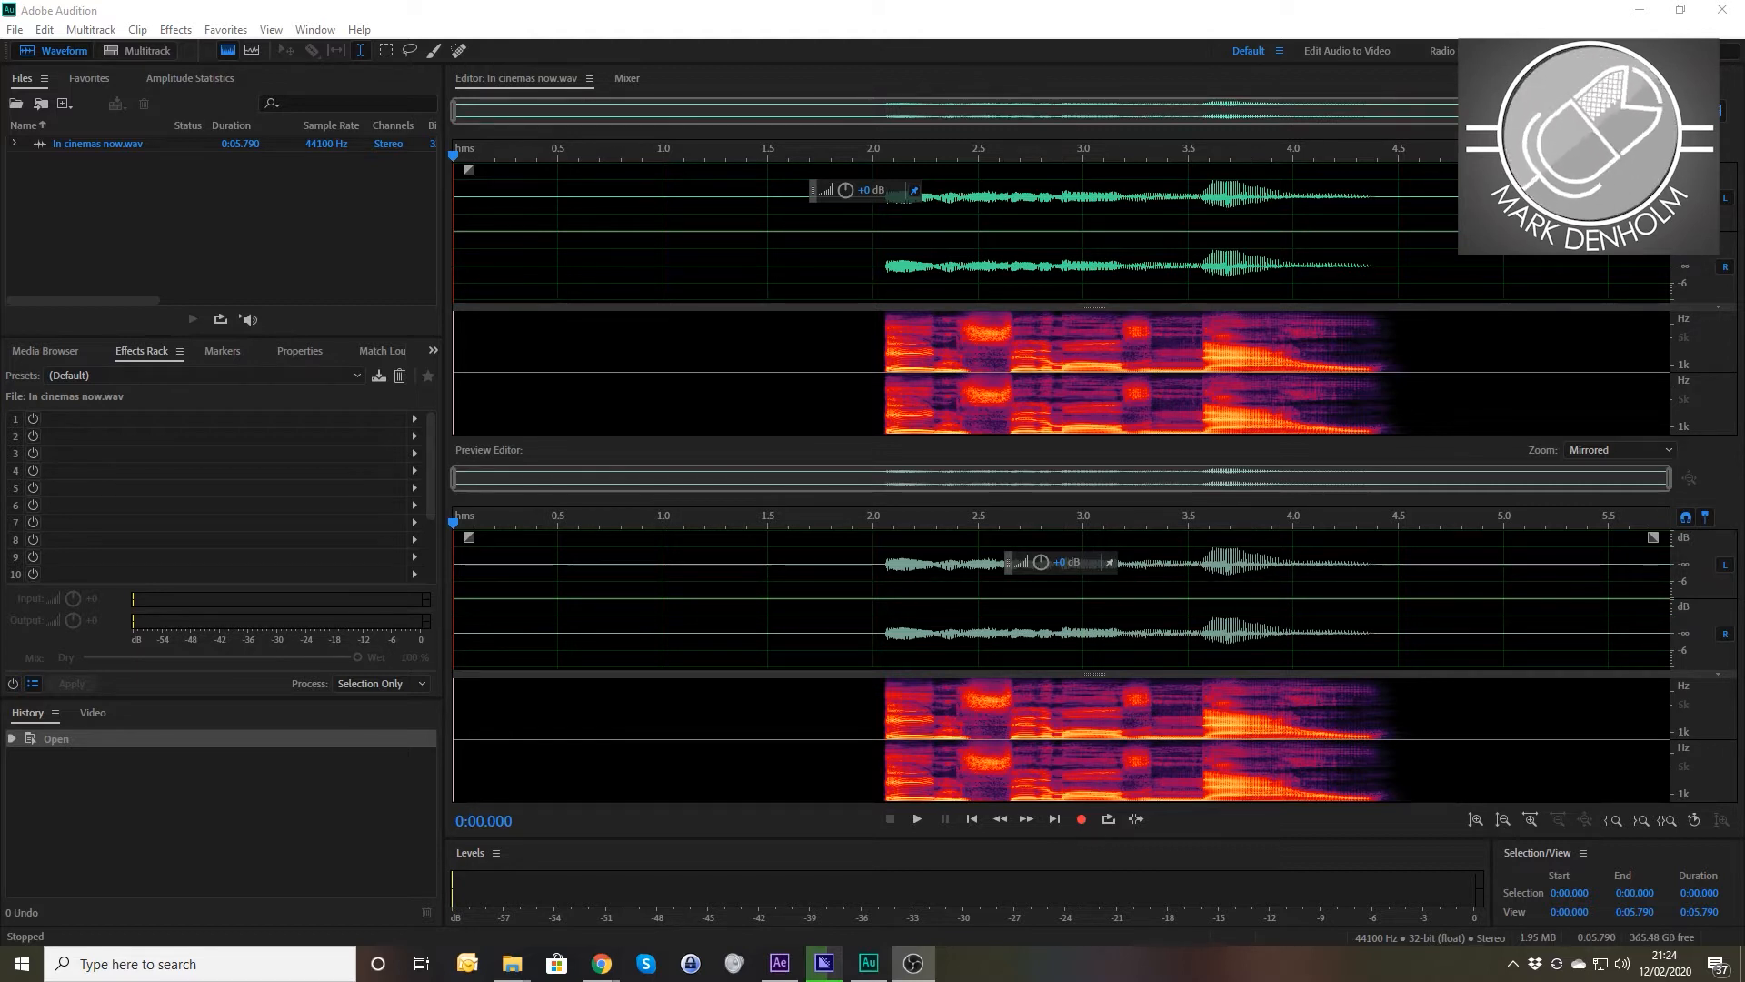
- Play the In cinemas now.wav recording from about 1.9 s, just before the speech starts
click(853, 268)
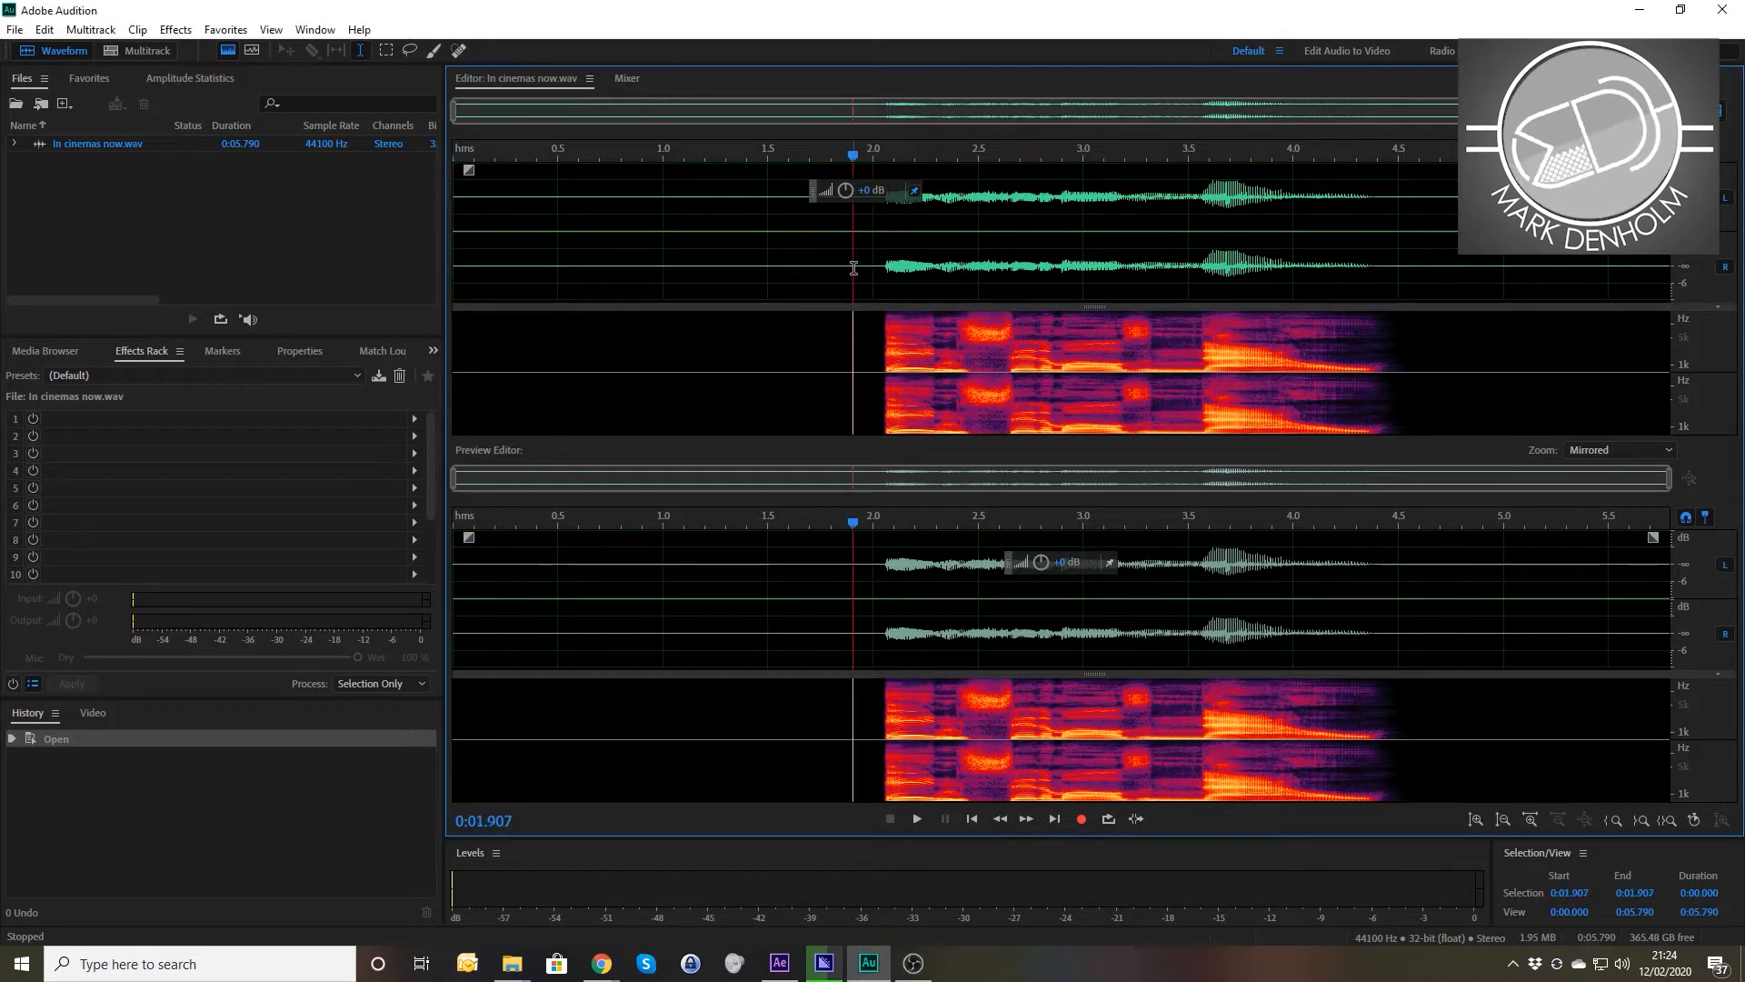
key(space)
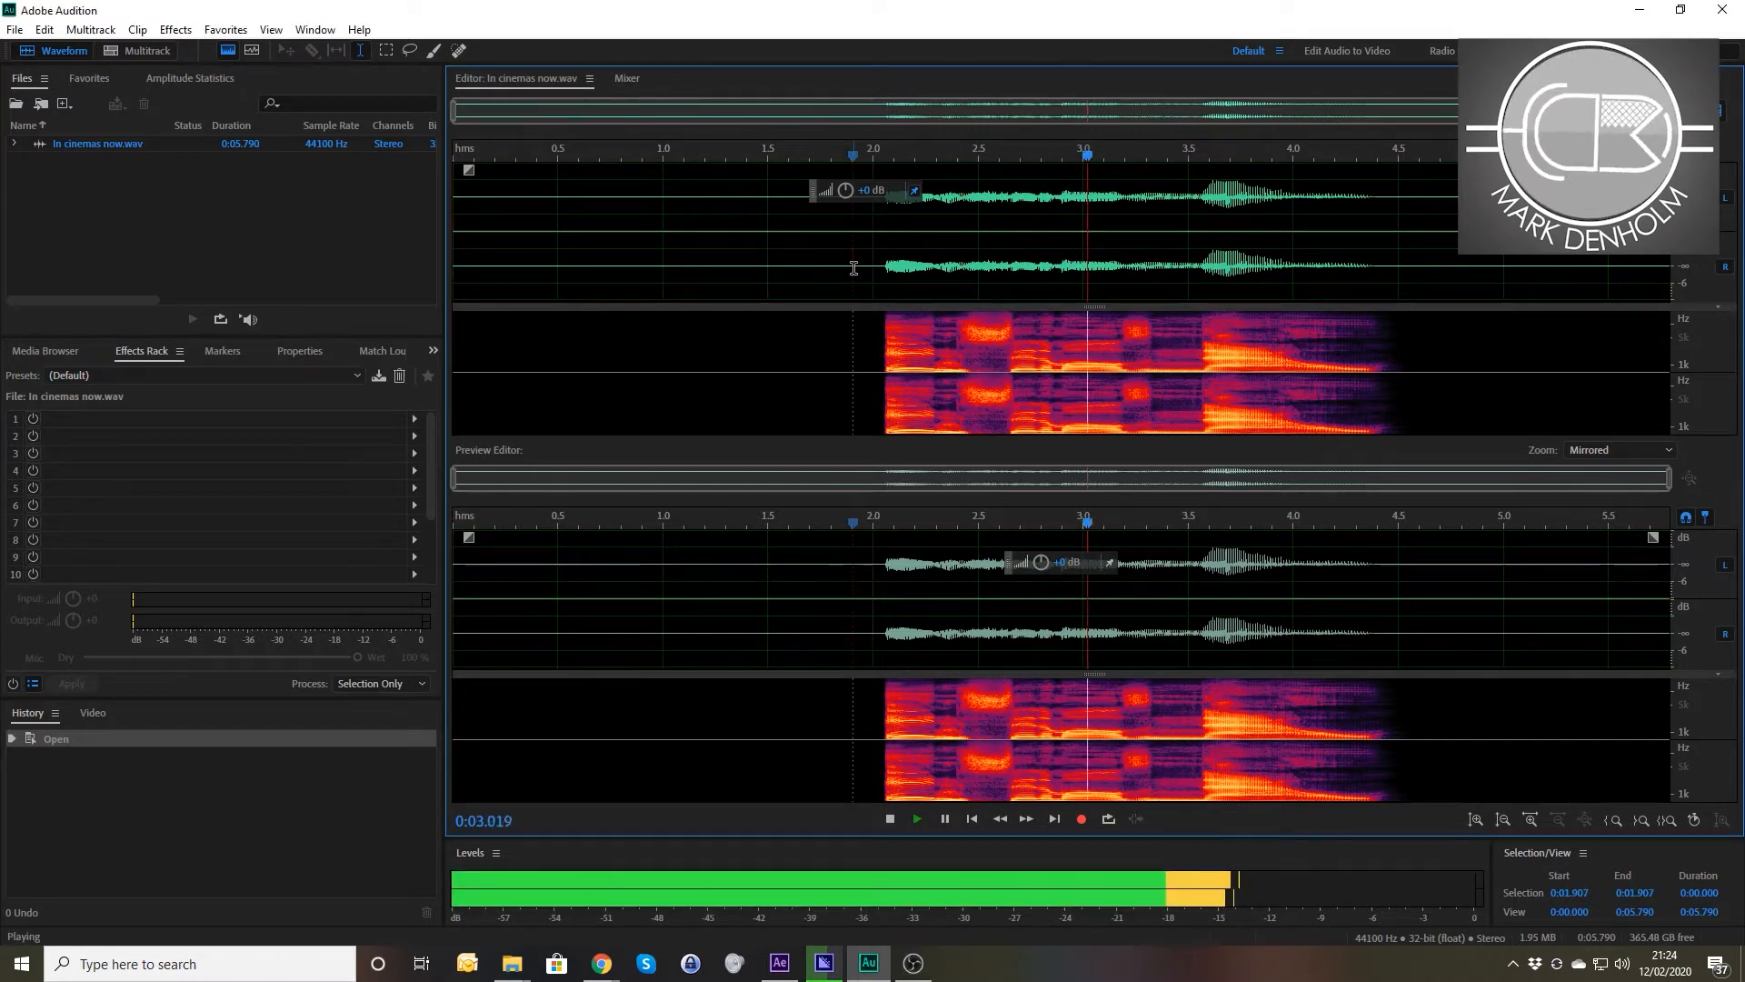
key(space)
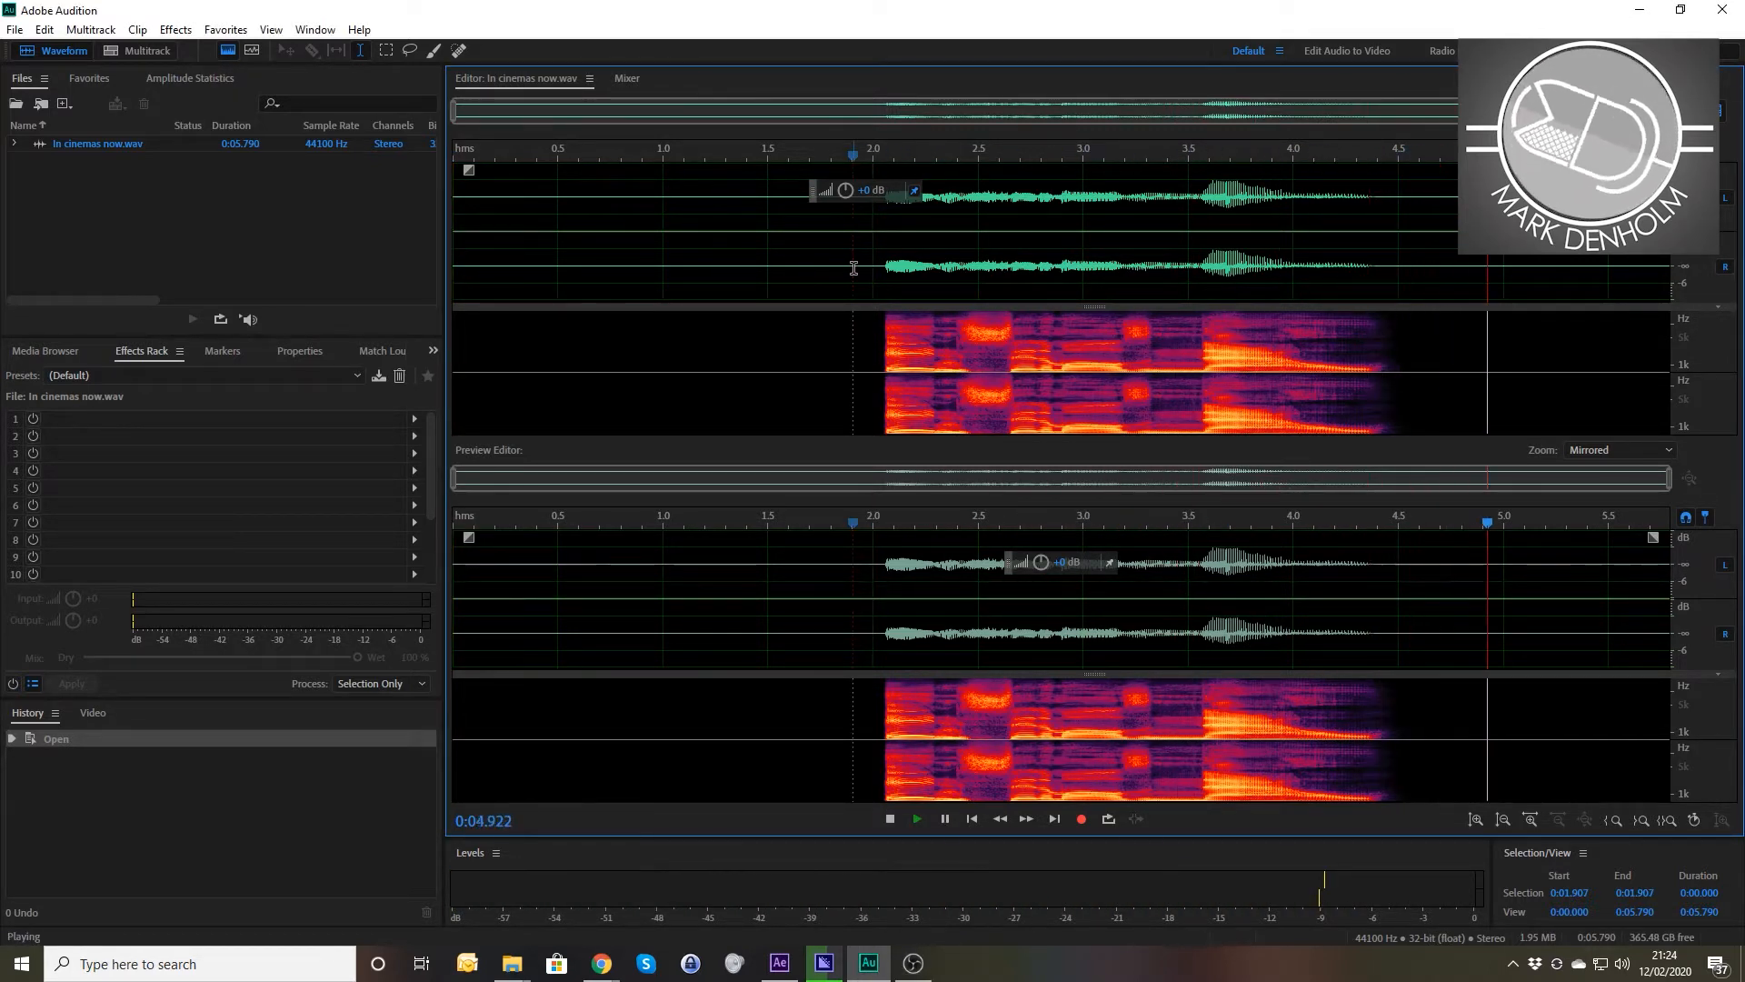
- Delete about 1.93 s of silence before the speech and about 1 s of silence at the recording's end
drag(859, 260, 282, 289)
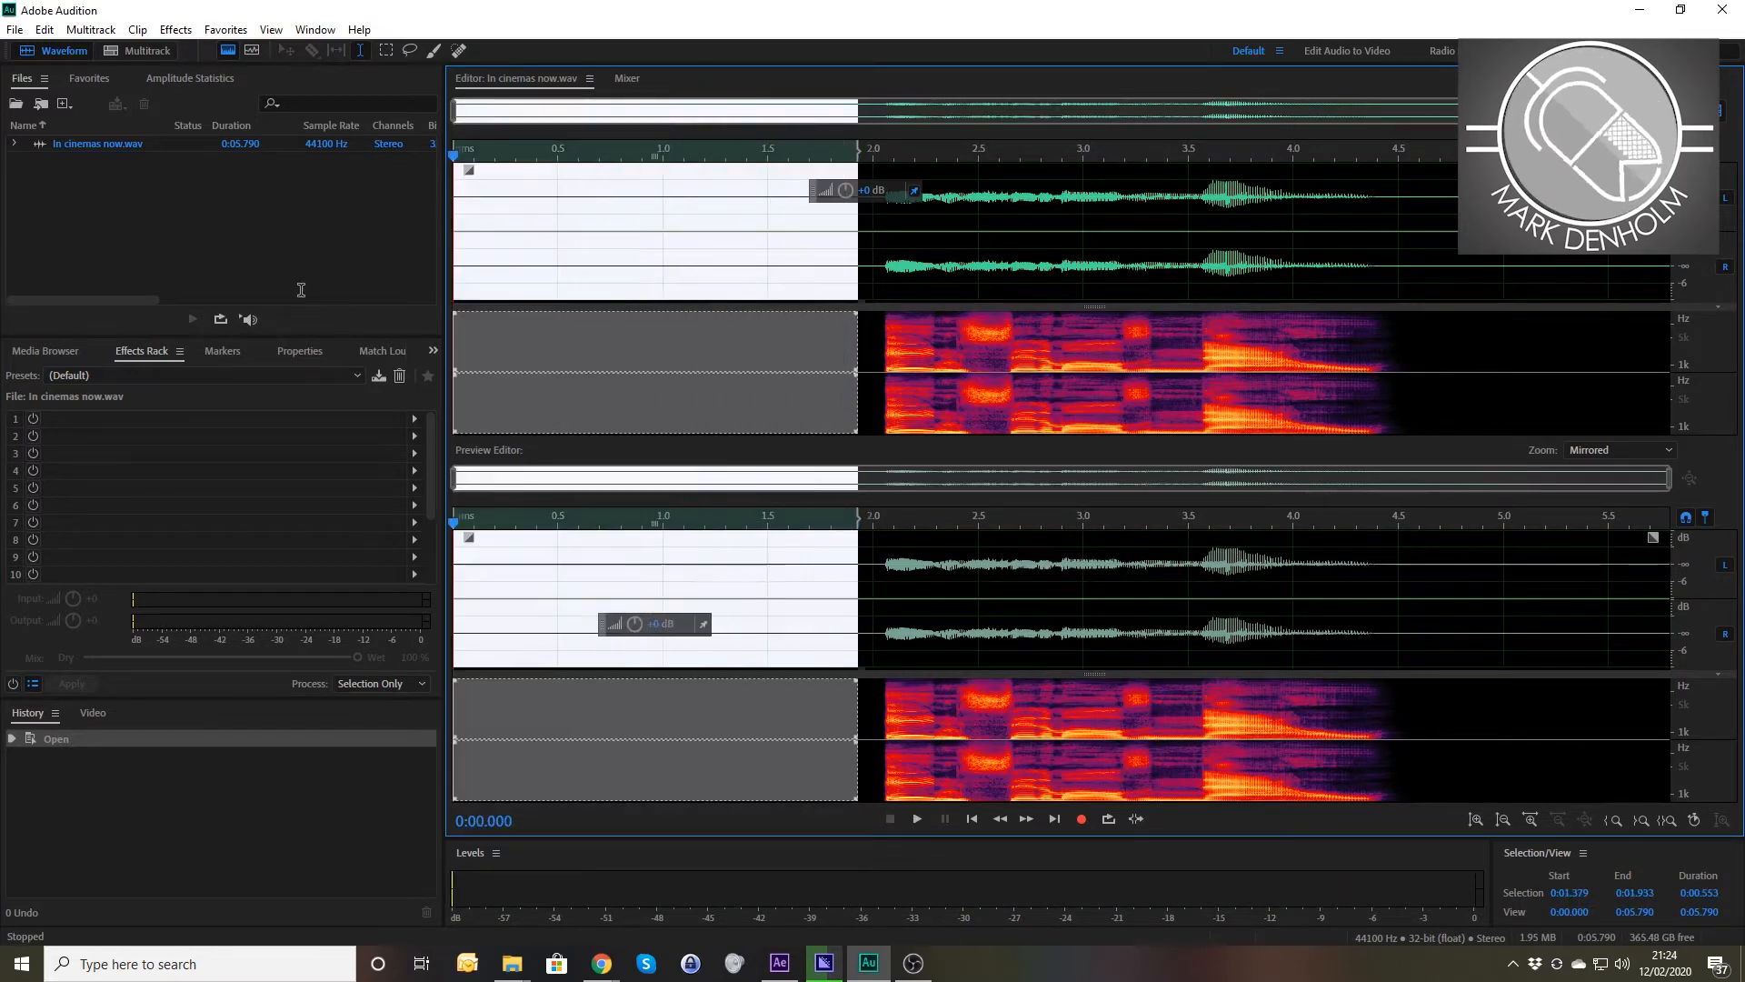
key(Delete)
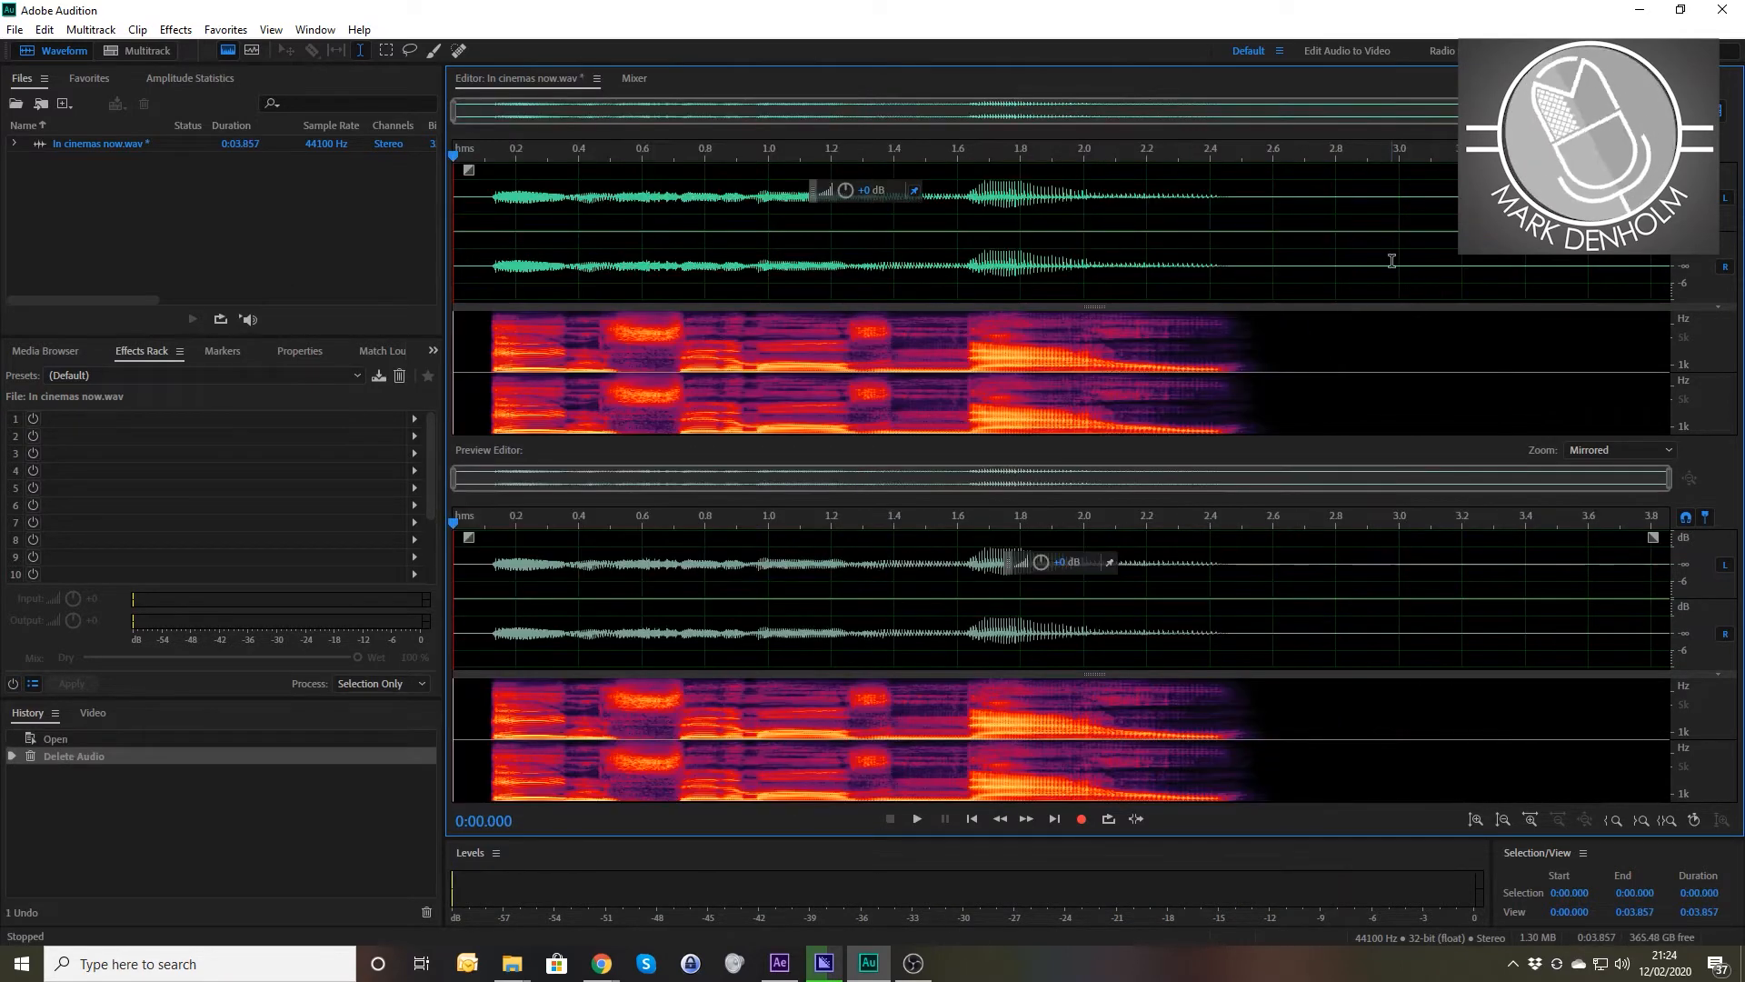
drag(1355, 278, 1682, 273)
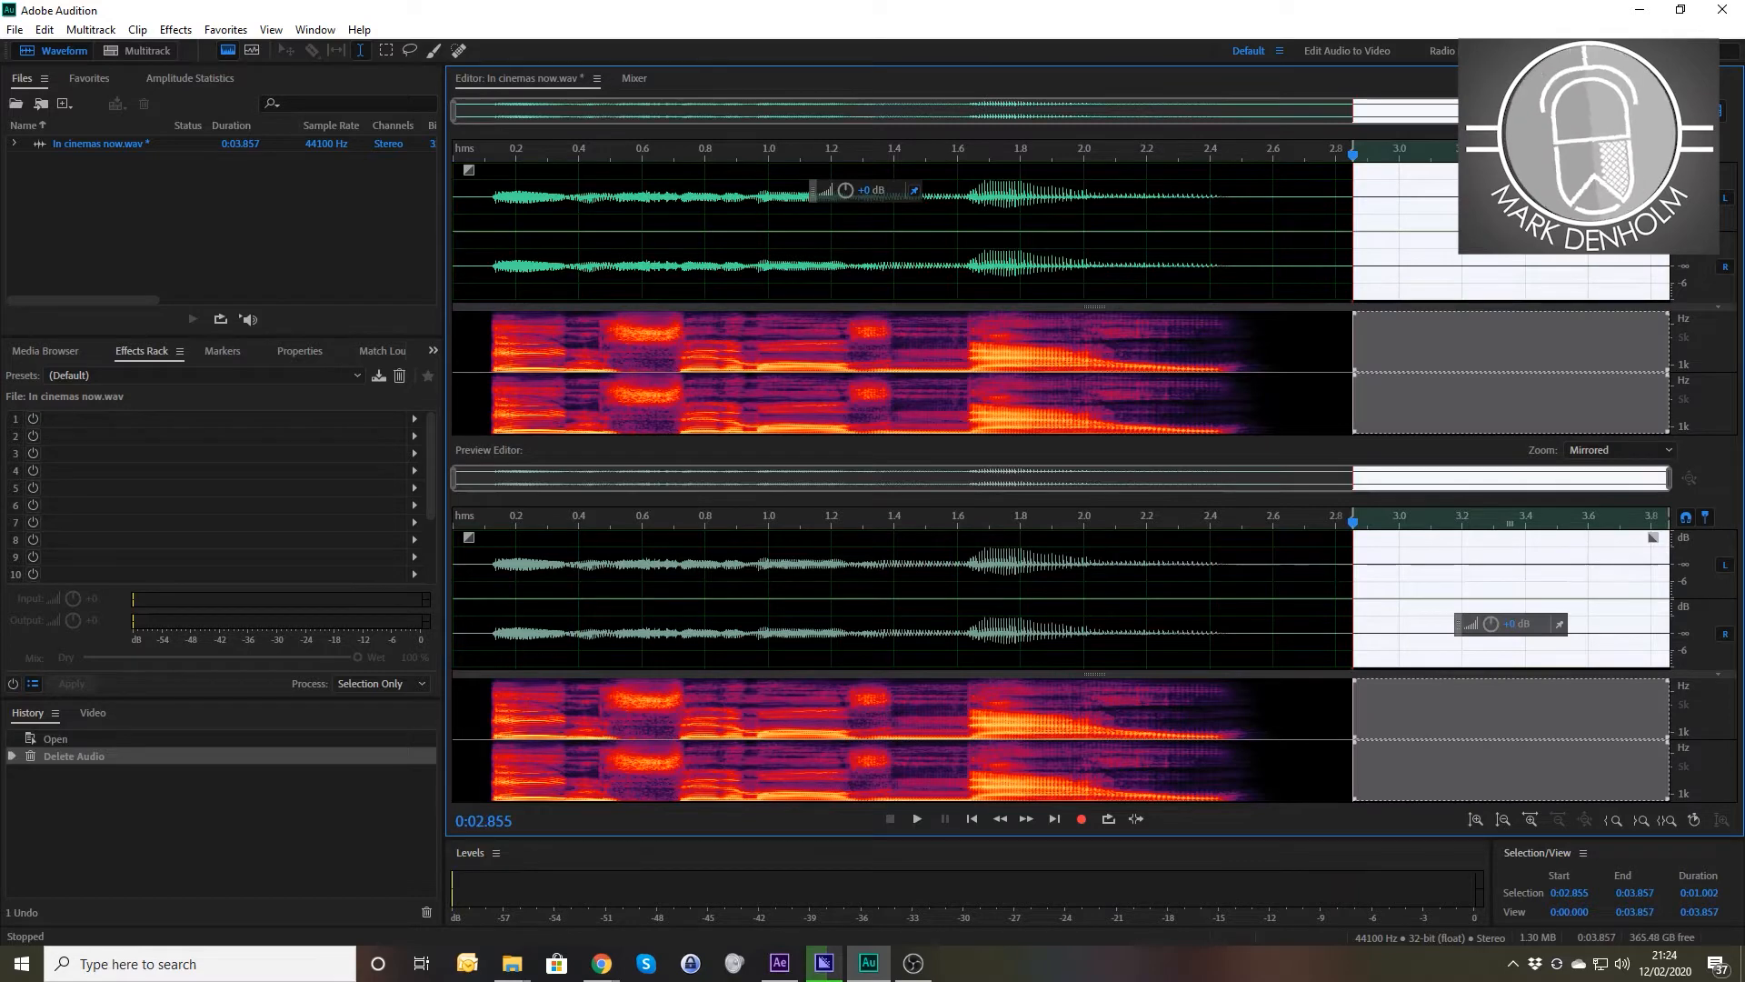
key(Delete)
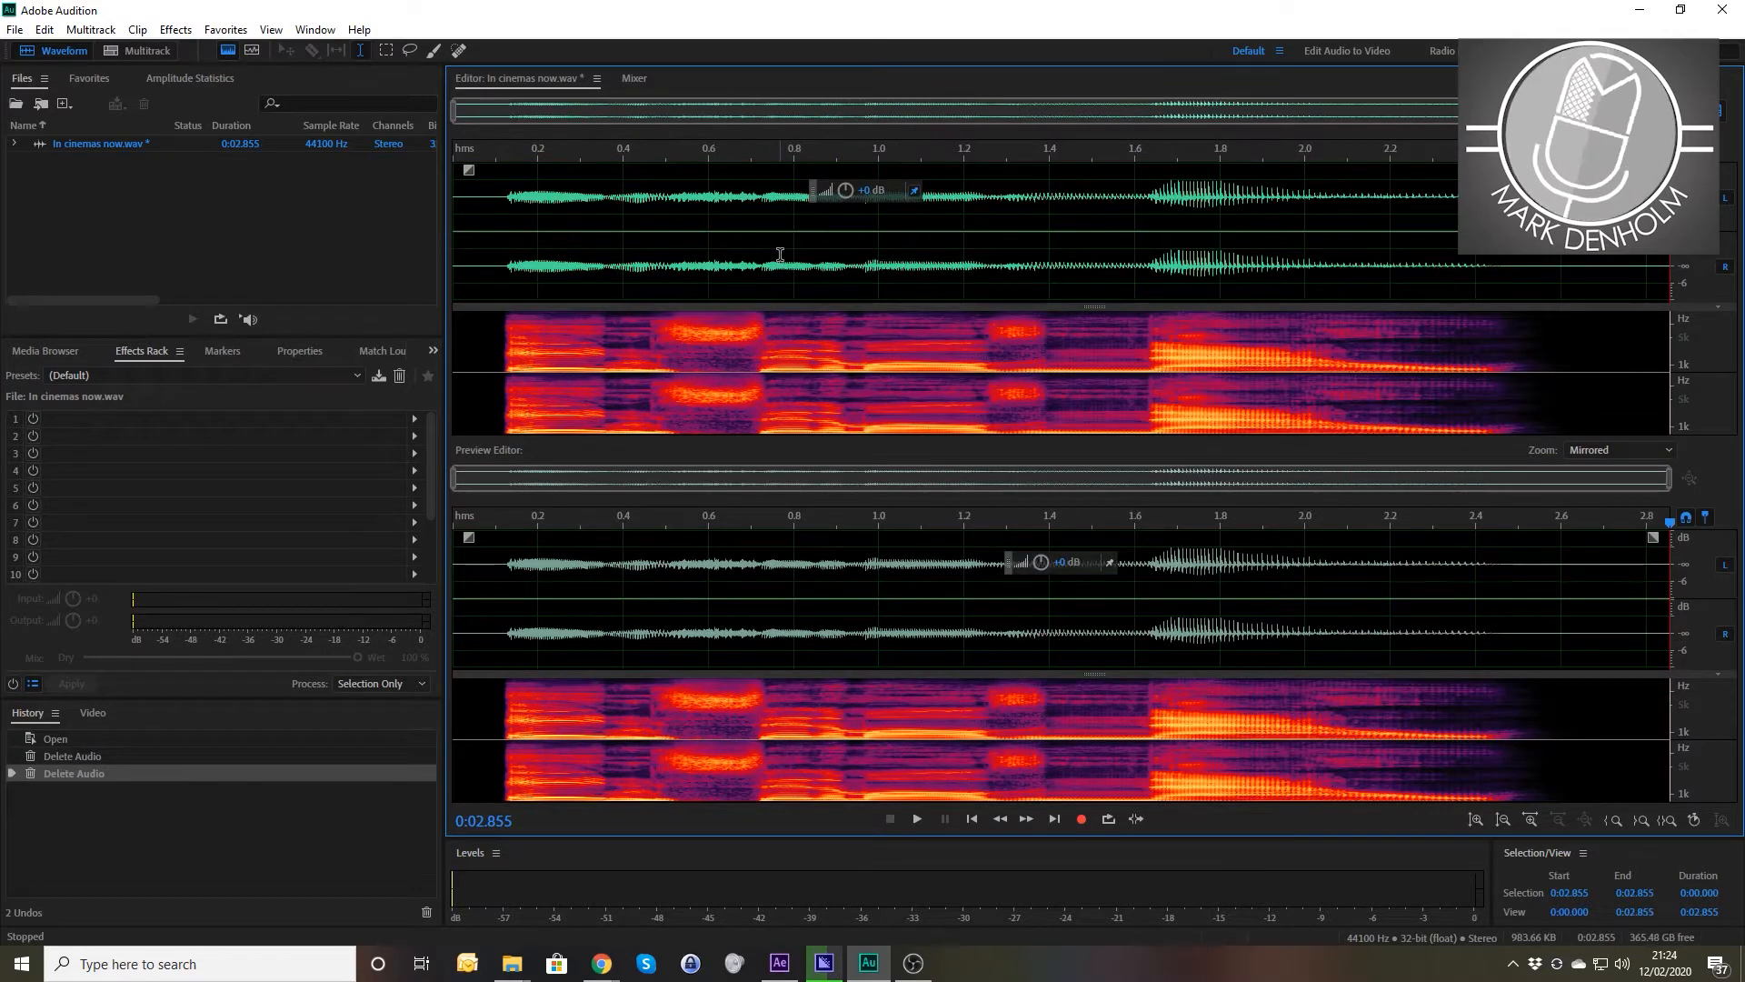
- Copy the whole trimmed recording and paste the duplicate at its end
key(ctrl+a)
key(ctrl+c)
click(1423, 252)
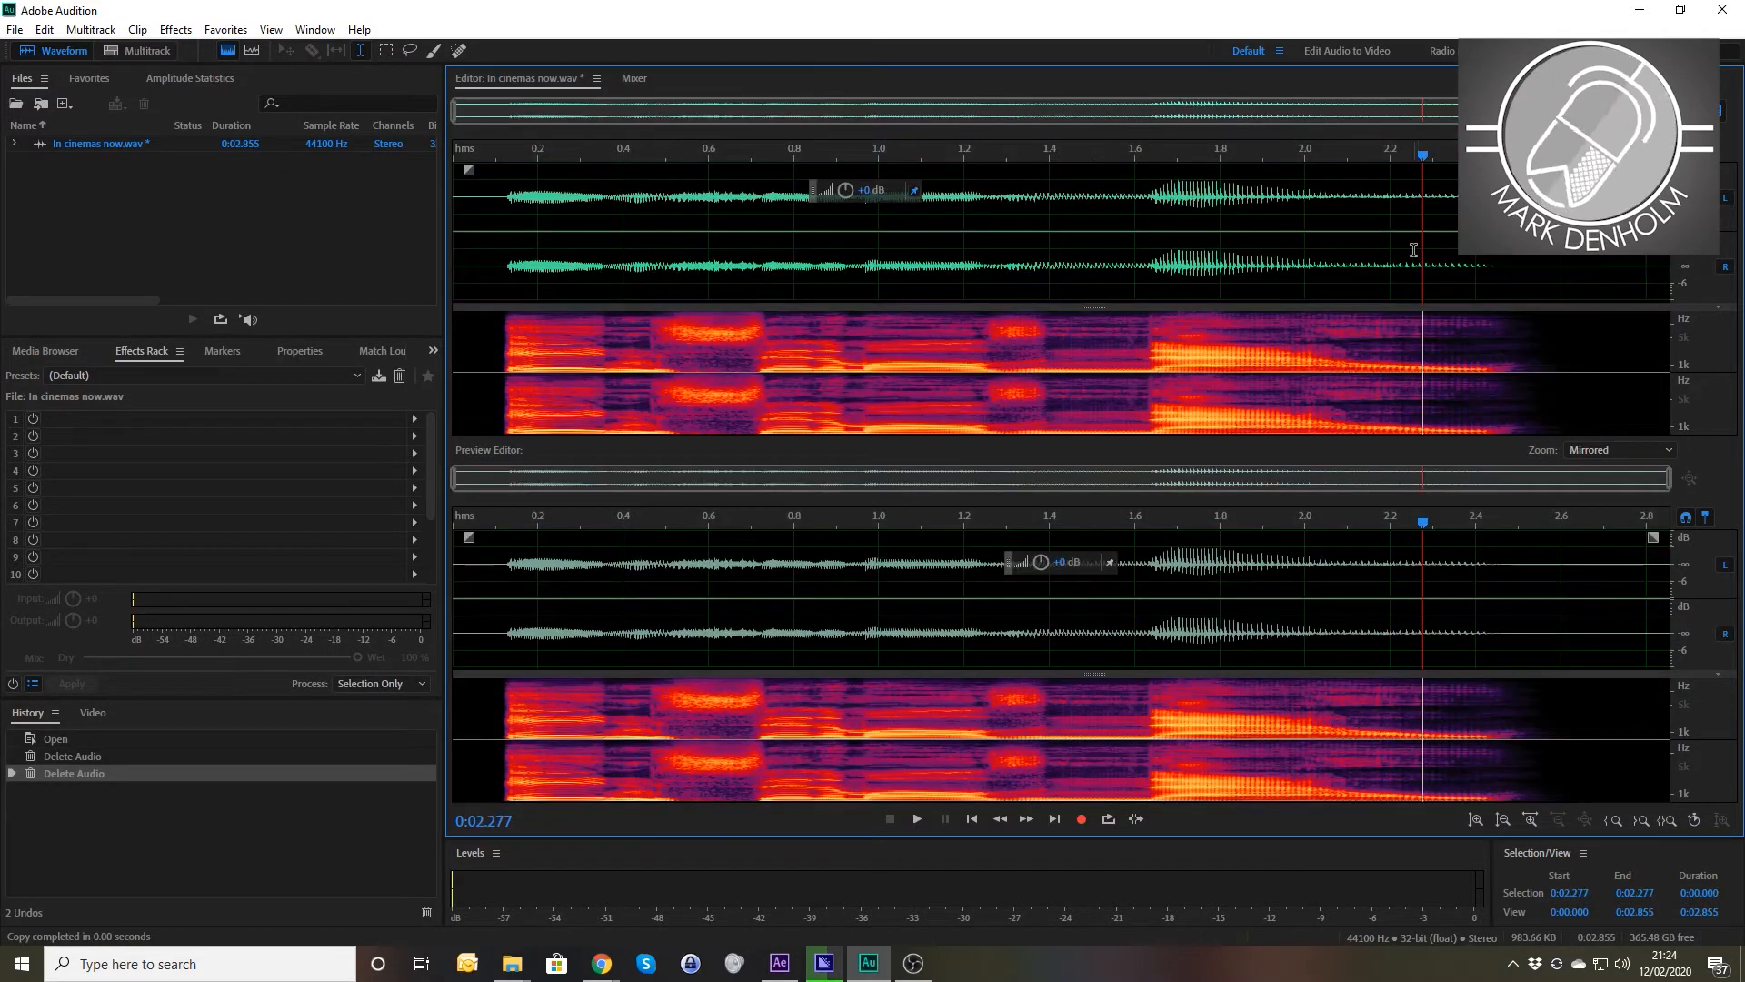
key(End)
key(ctrl+v)
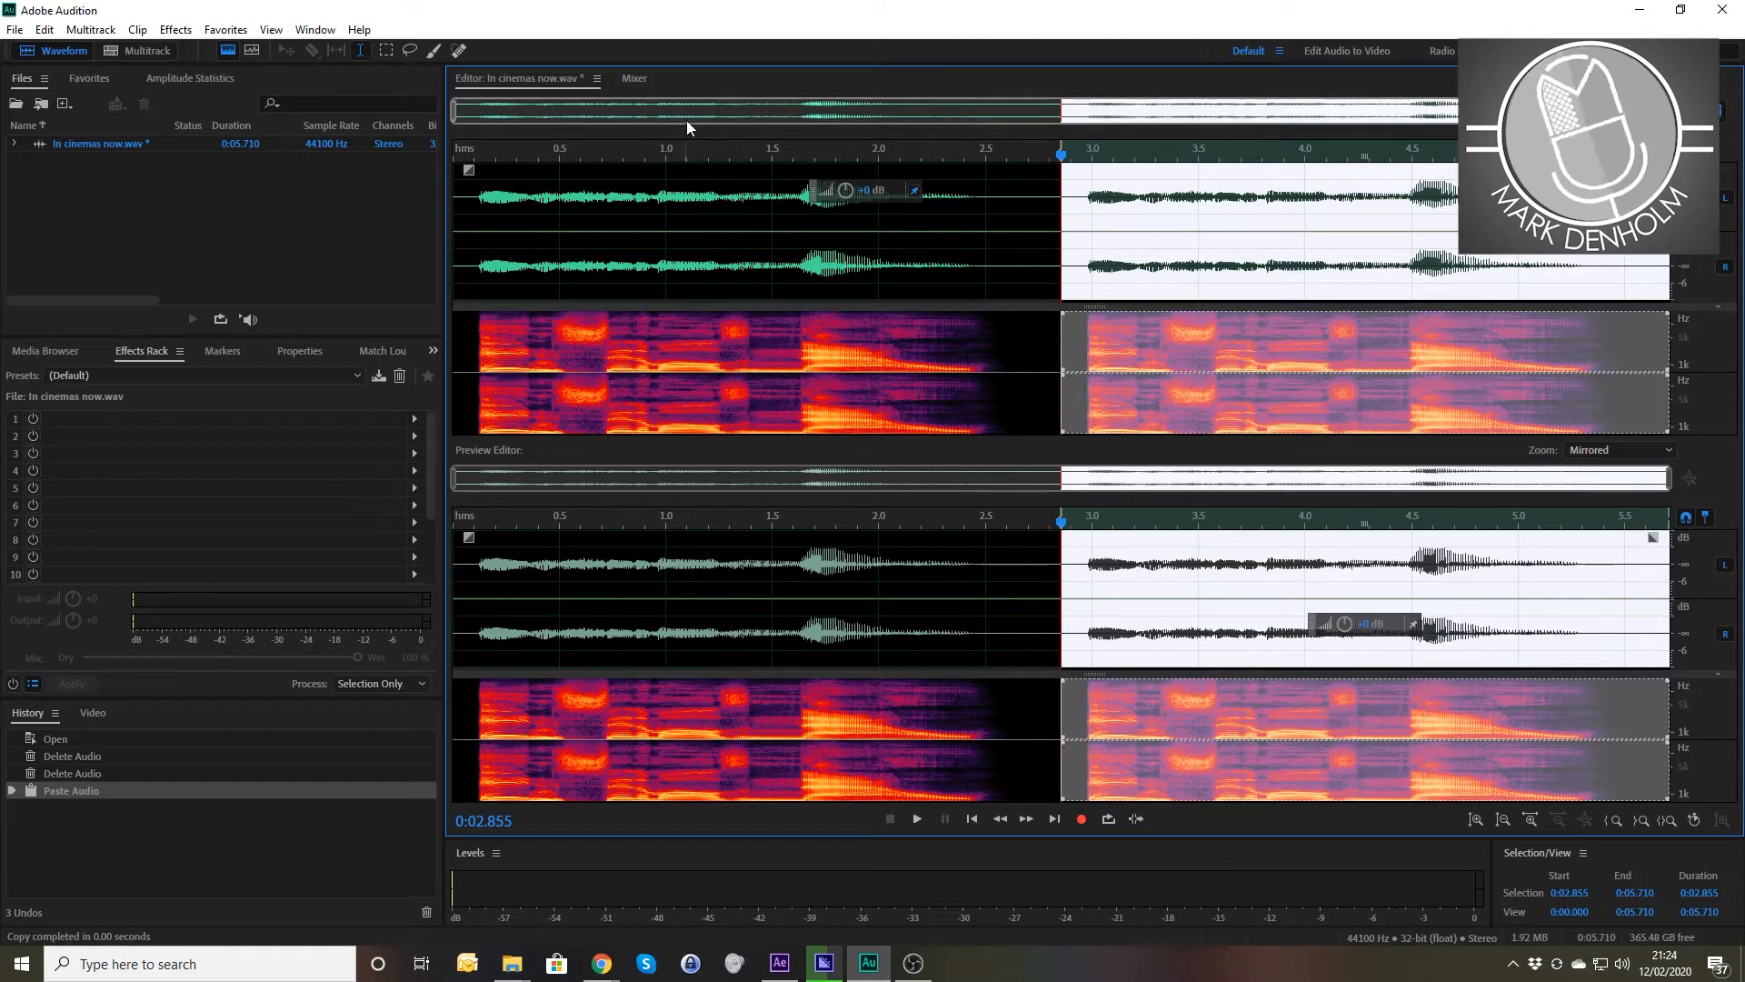
- Add a Pitch Shifter to the first effects rack slot for the pasted copy and turn on loop playback
click(414, 419)
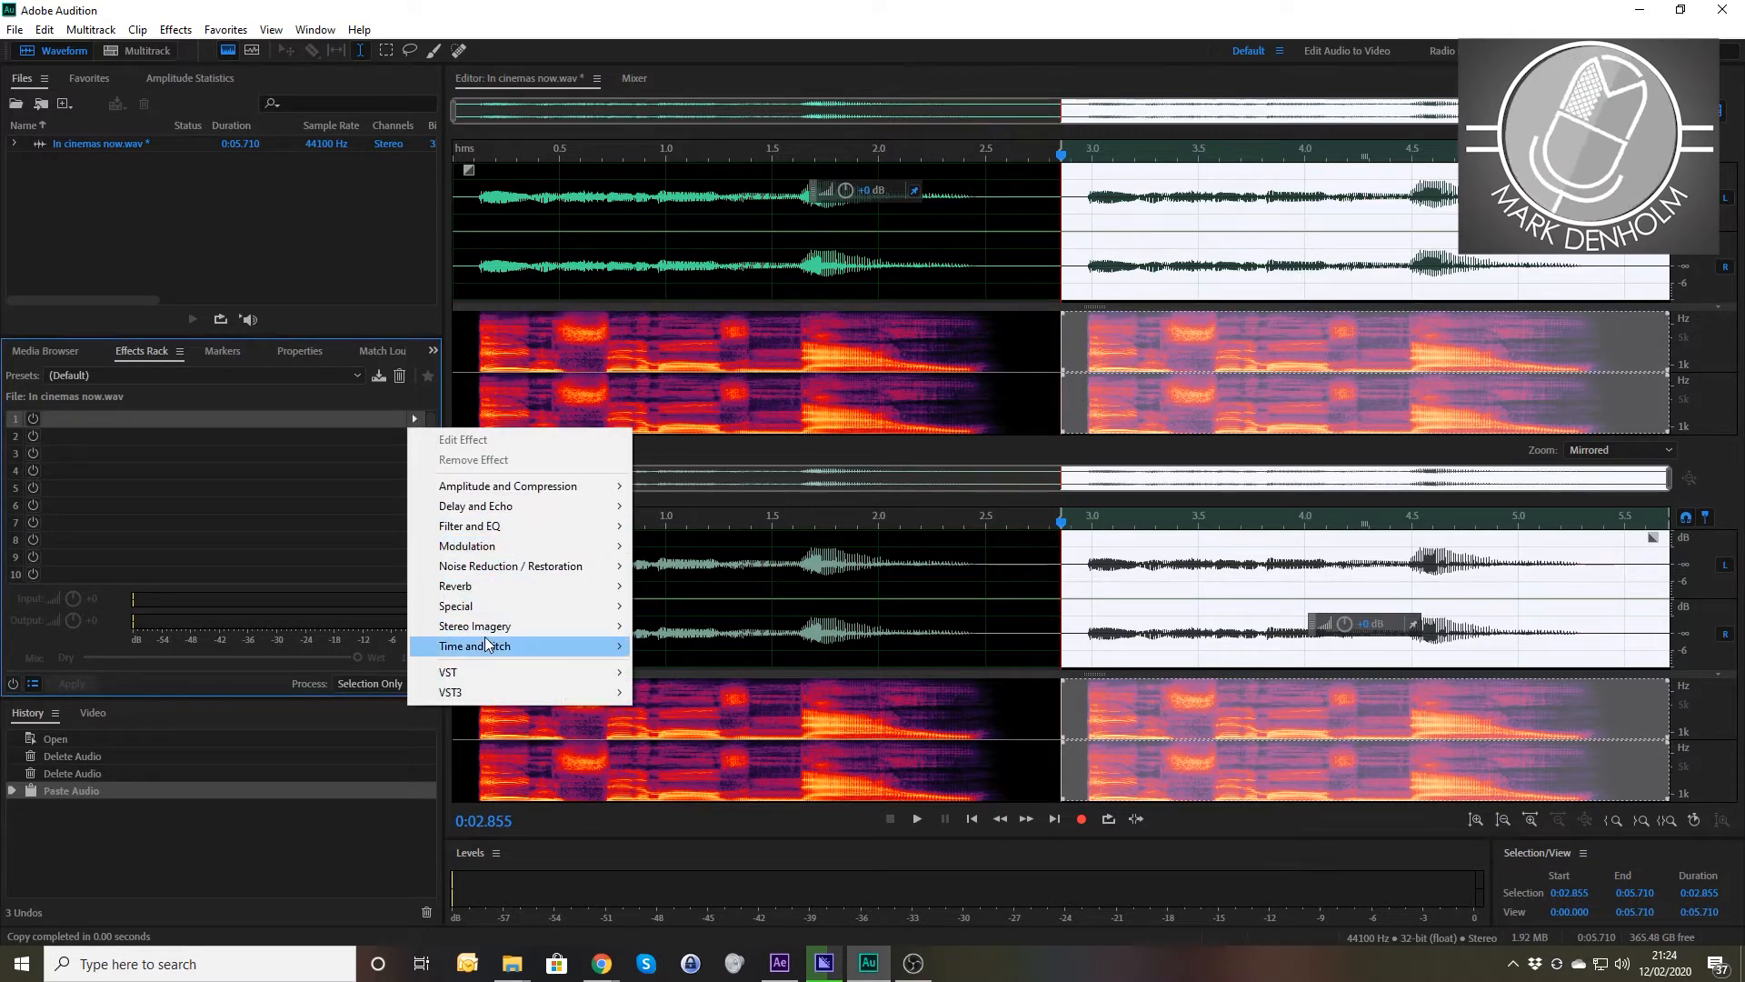
mouse_move(546, 646)
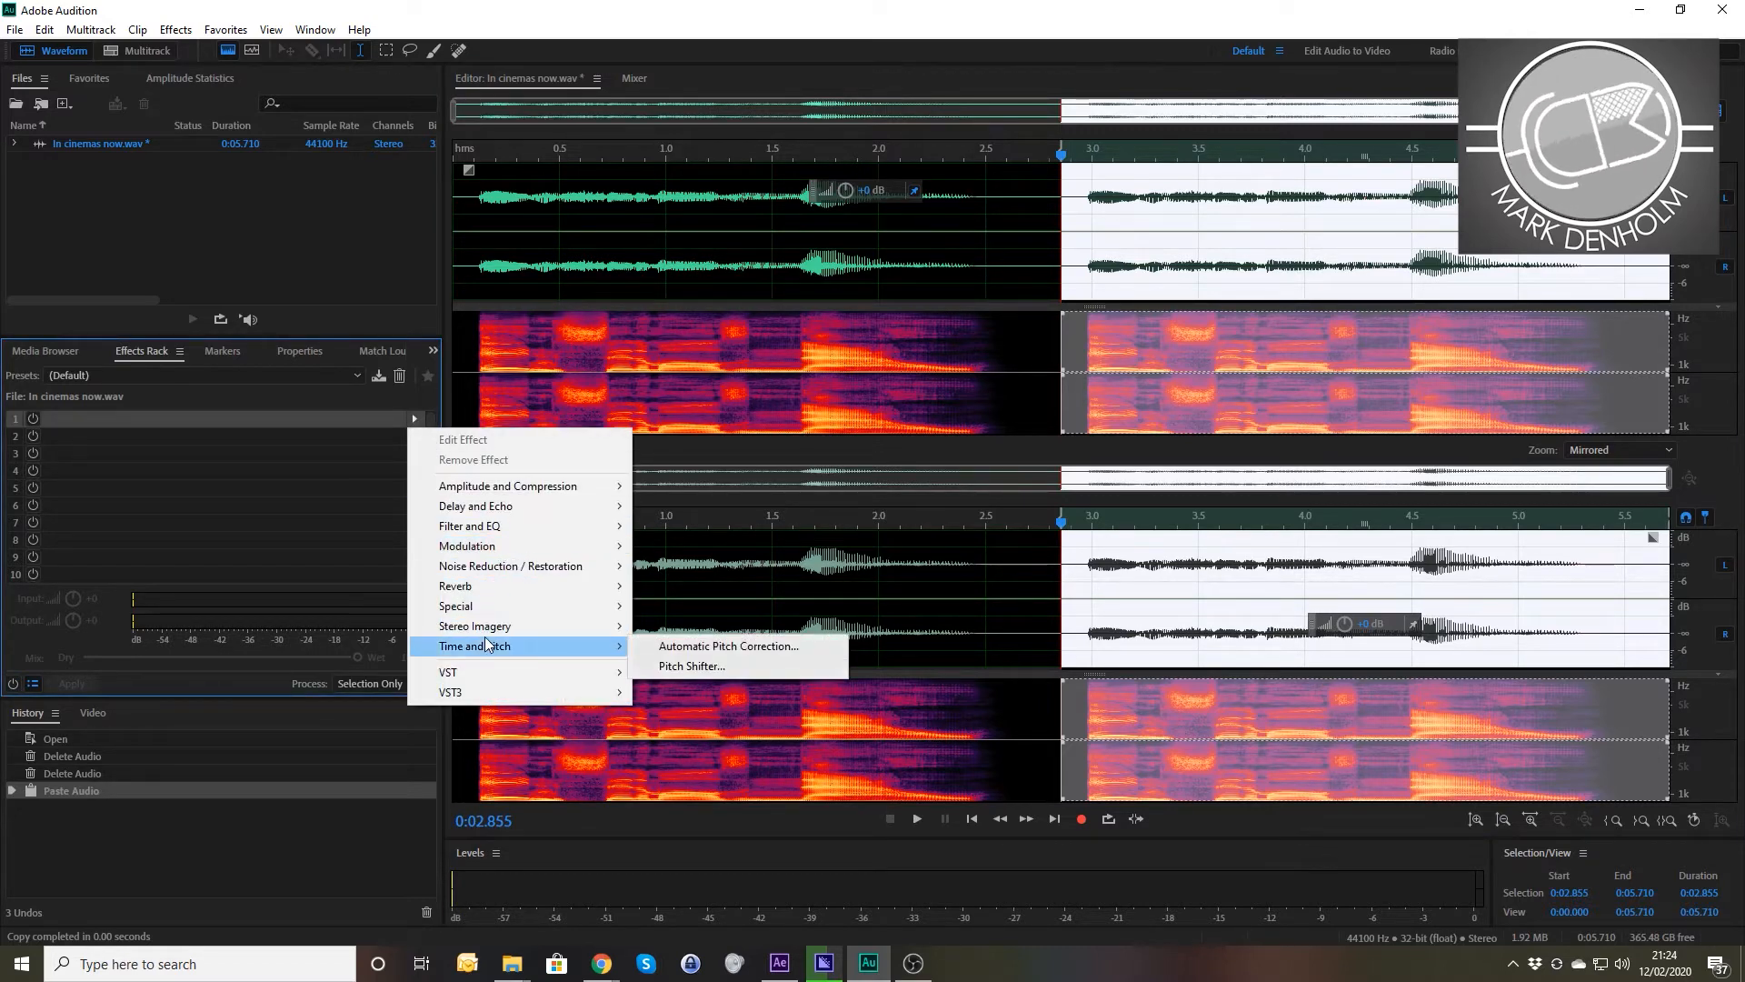
click(680, 667)
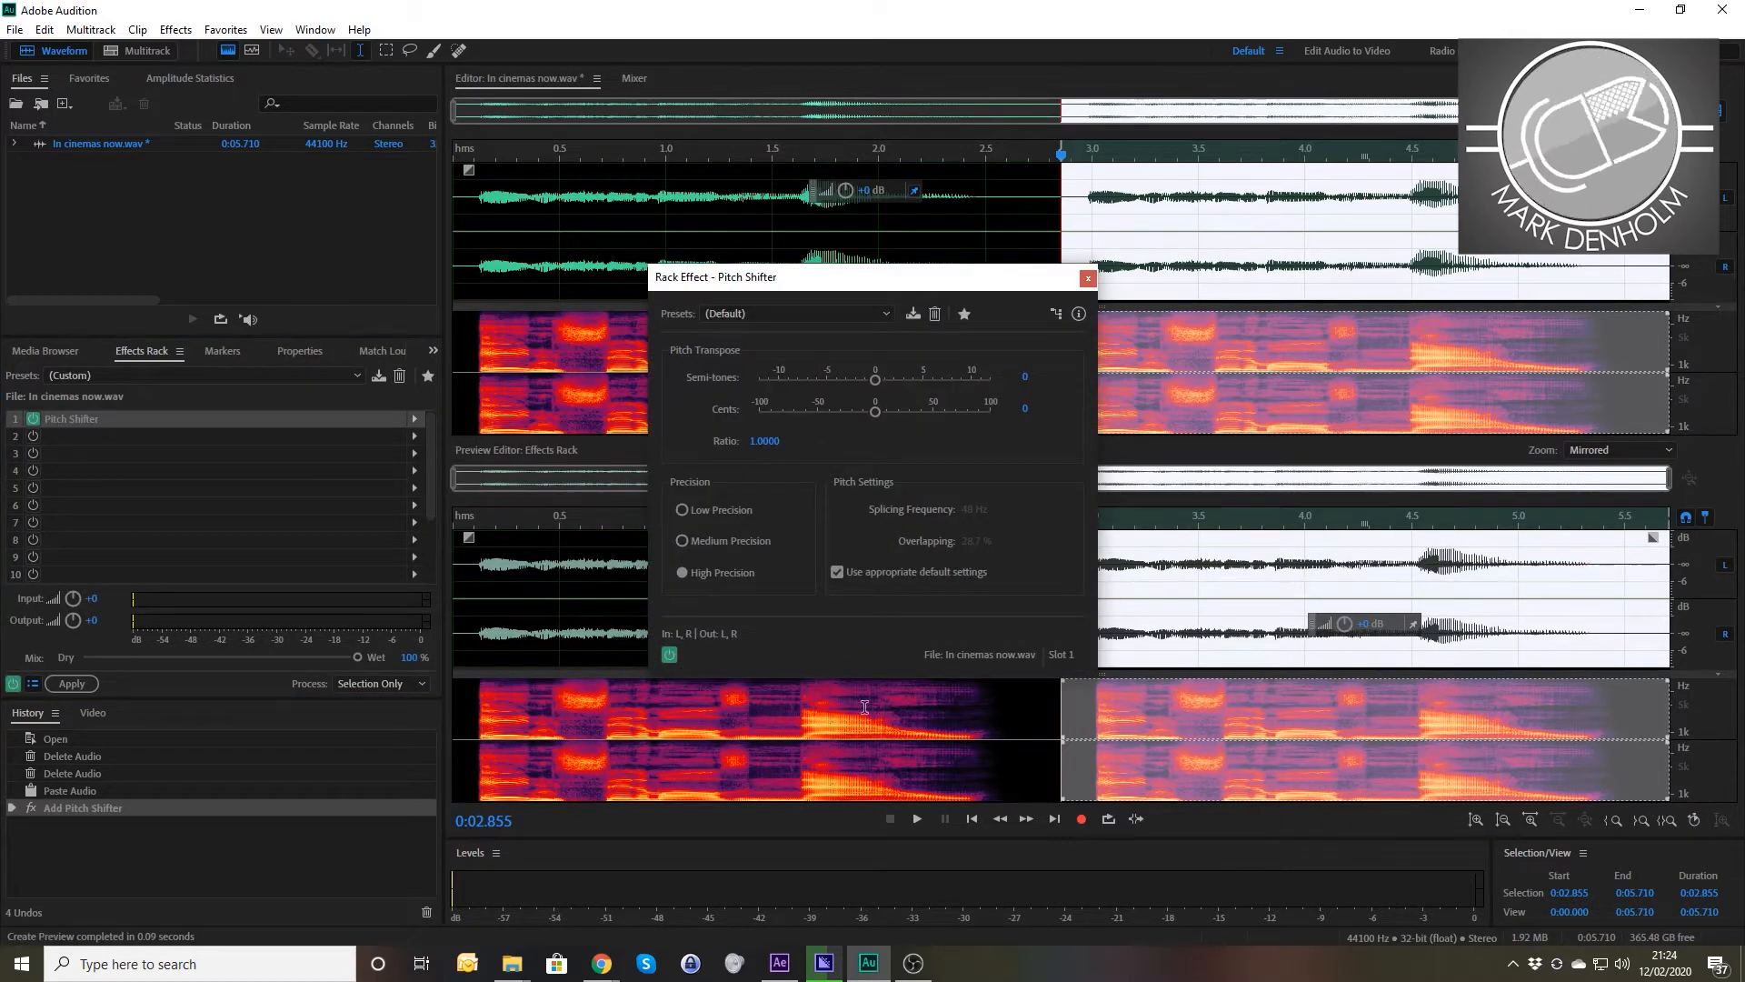
click(1109, 819)
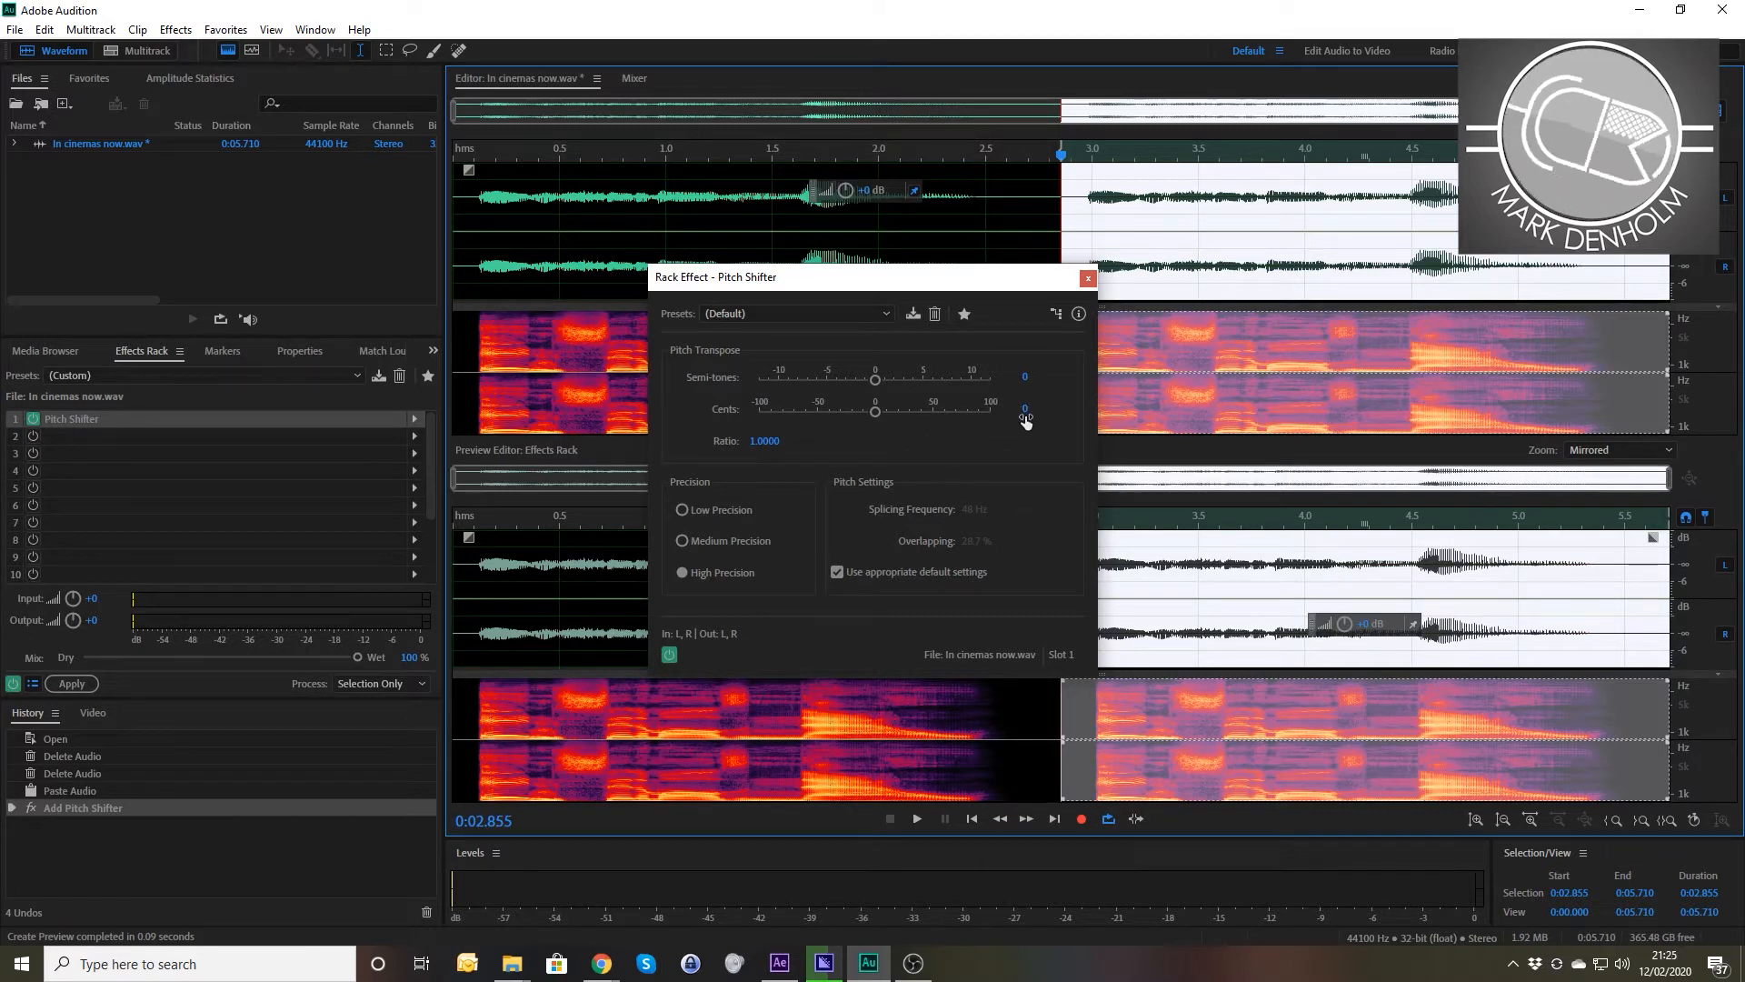
- Set the Pitch Shifter's semi-tones to -10 and preview the selected copy
click(1027, 378)
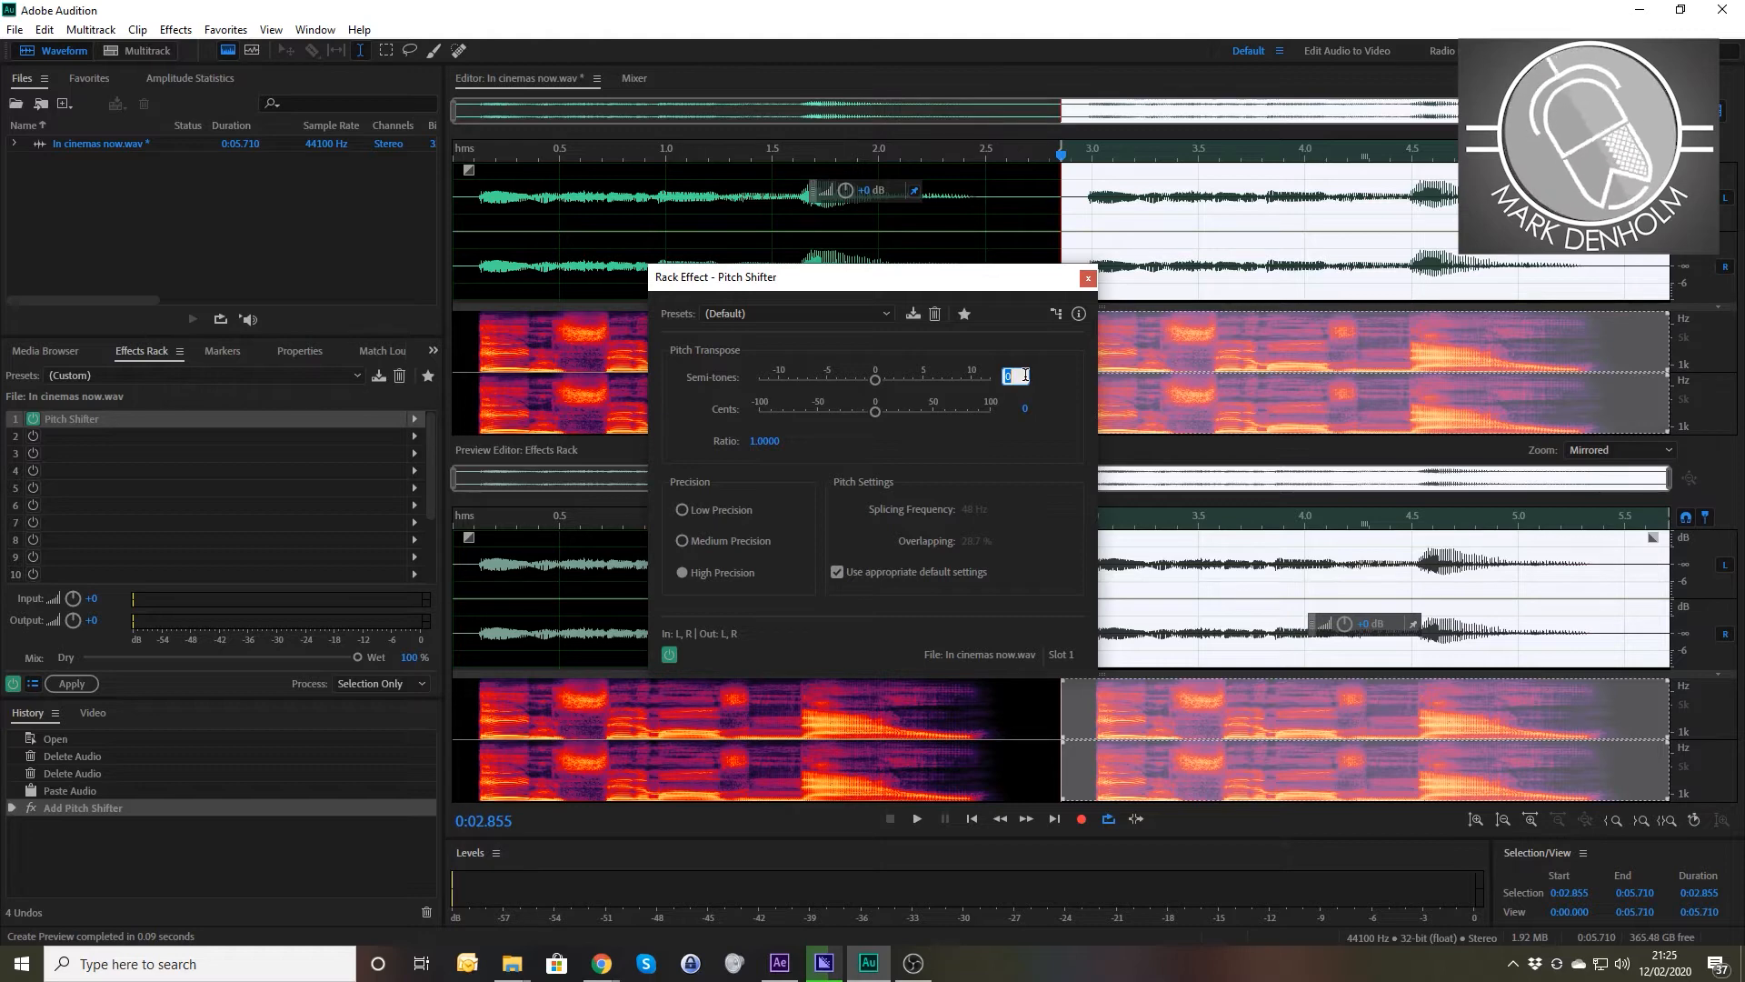
text(-10)
key(Return)
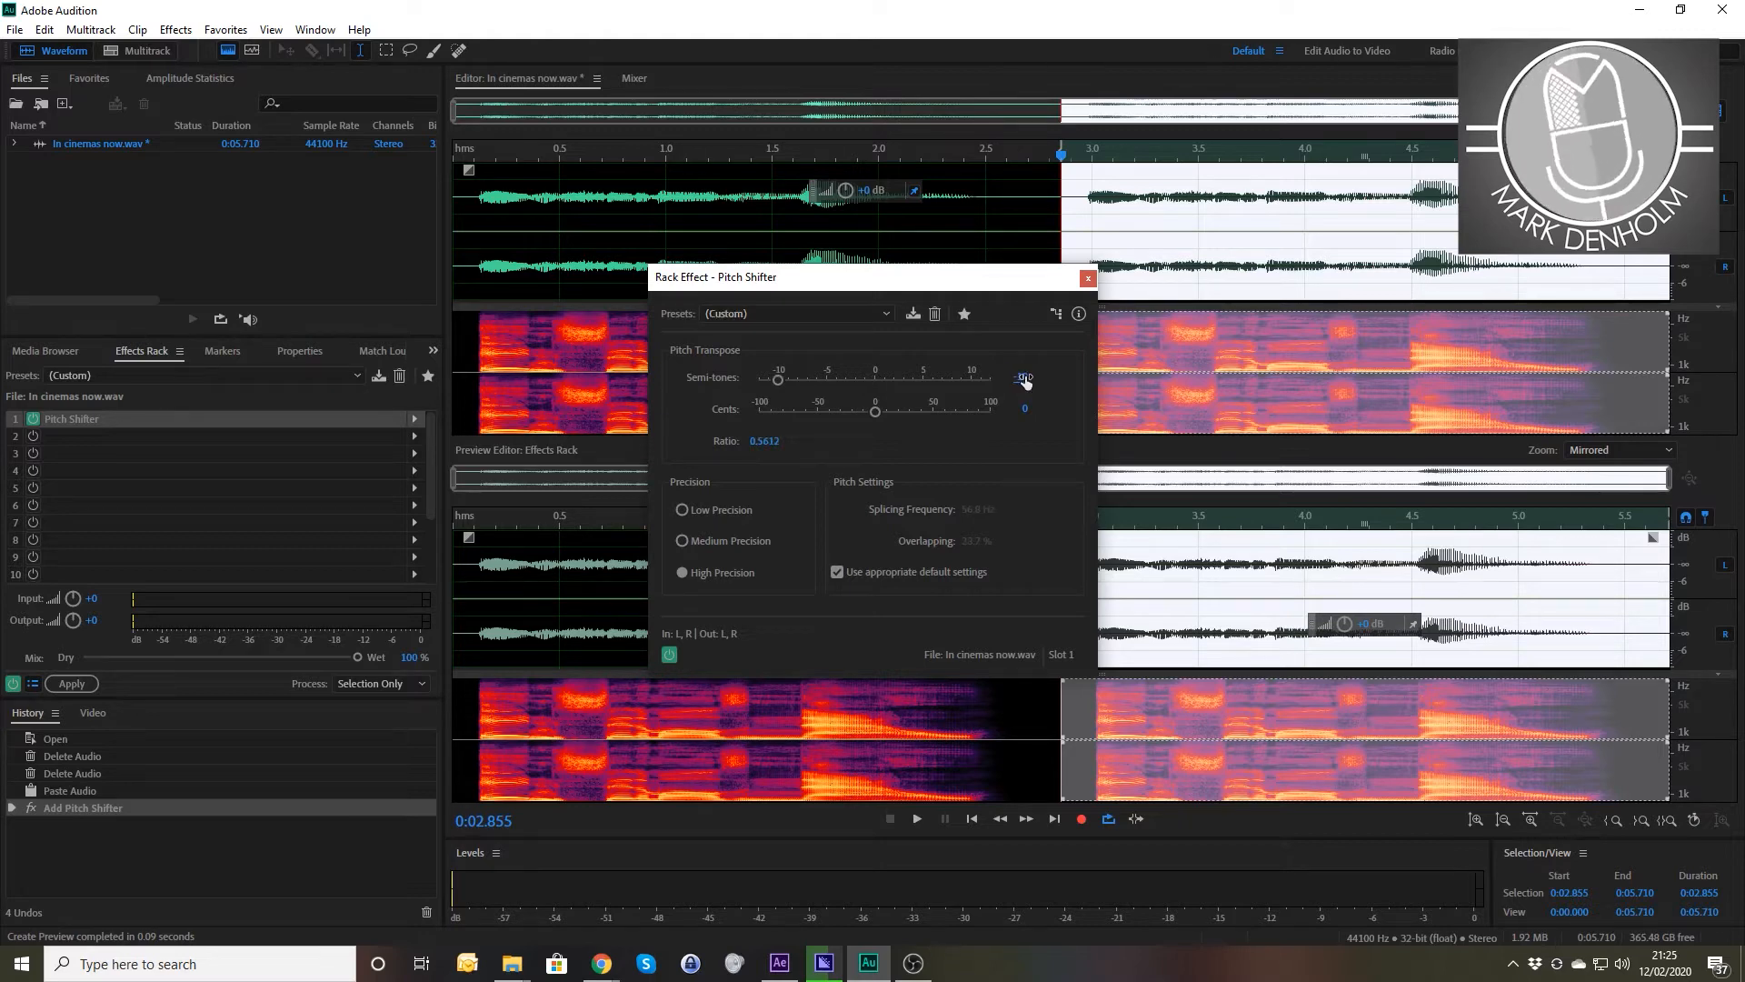
key(space)
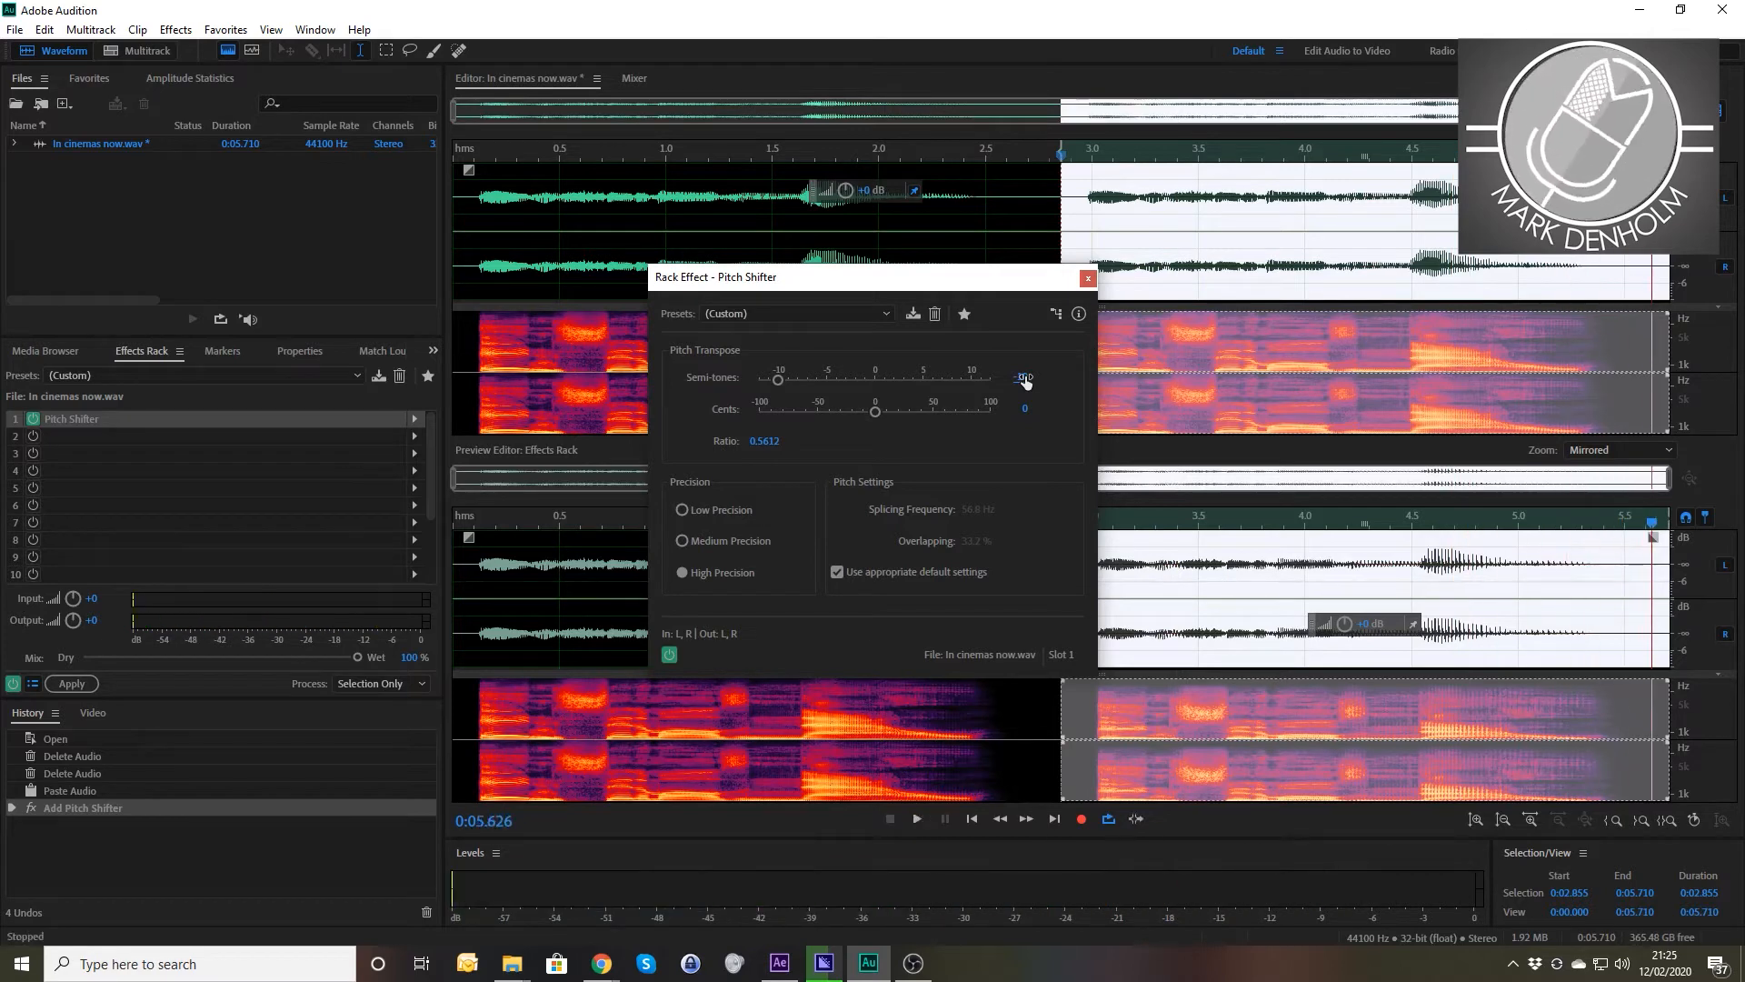
- Set the Pitch Shifter's semi-tones to -1 and listen to the selected copy
click(1025, 376)
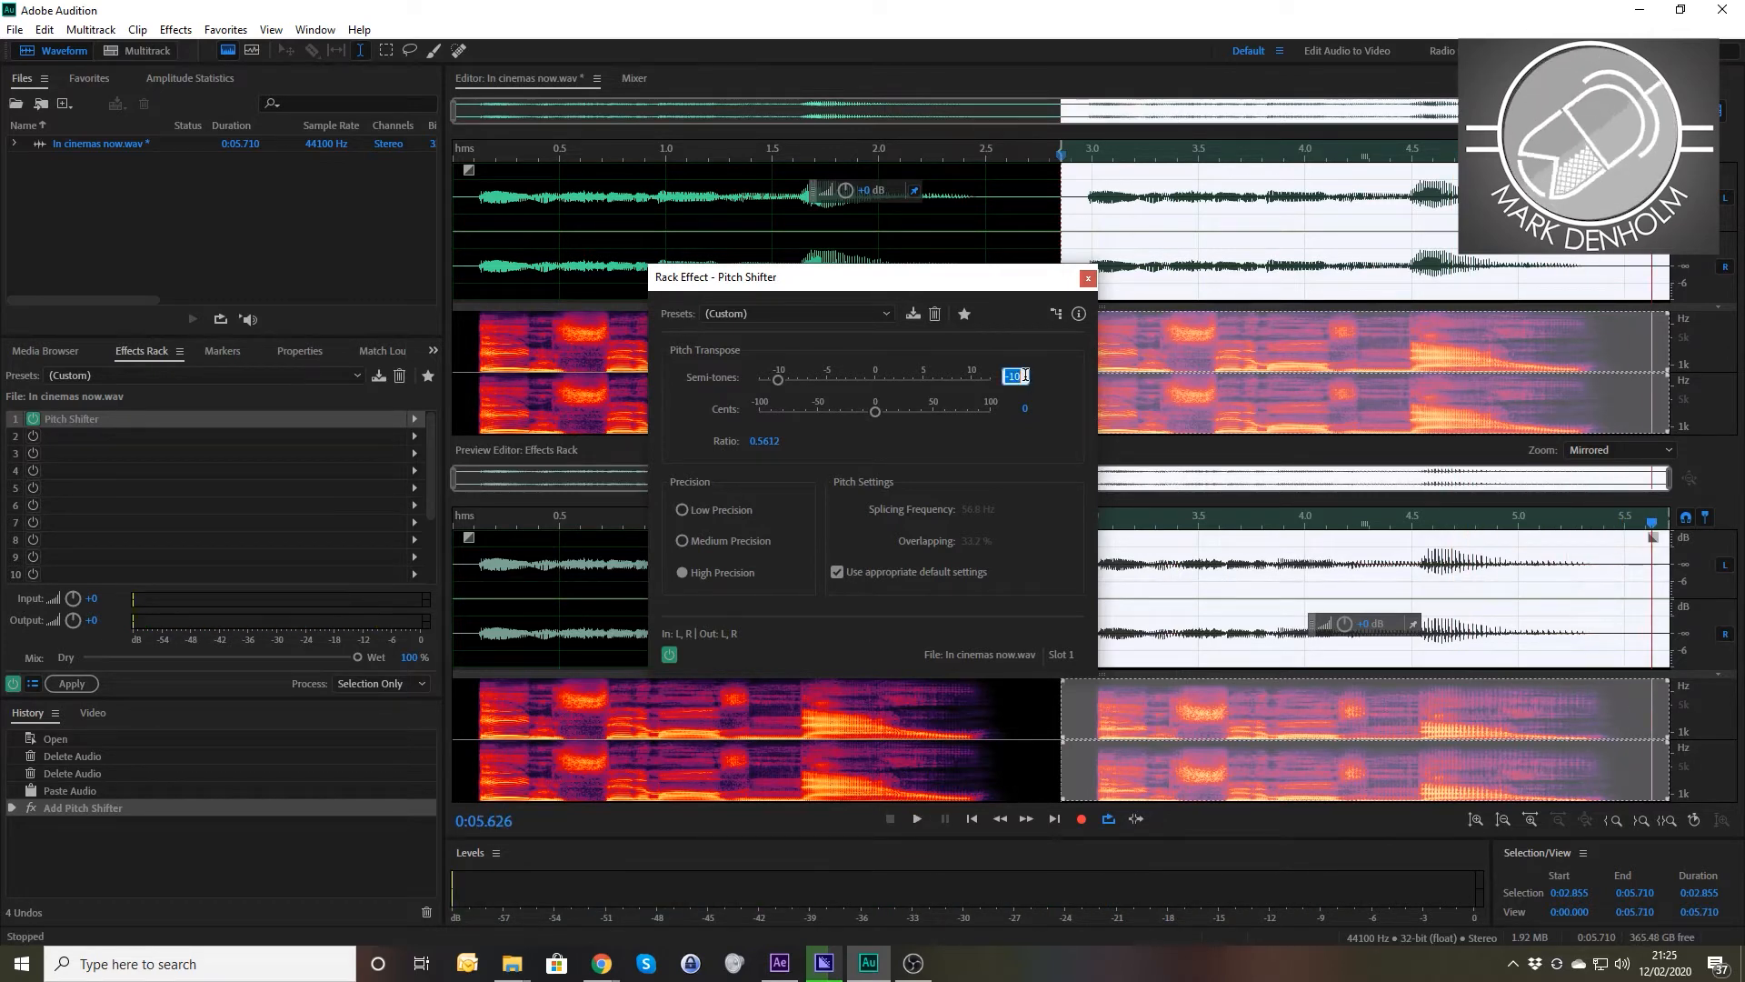
text(-1)
key(Return)
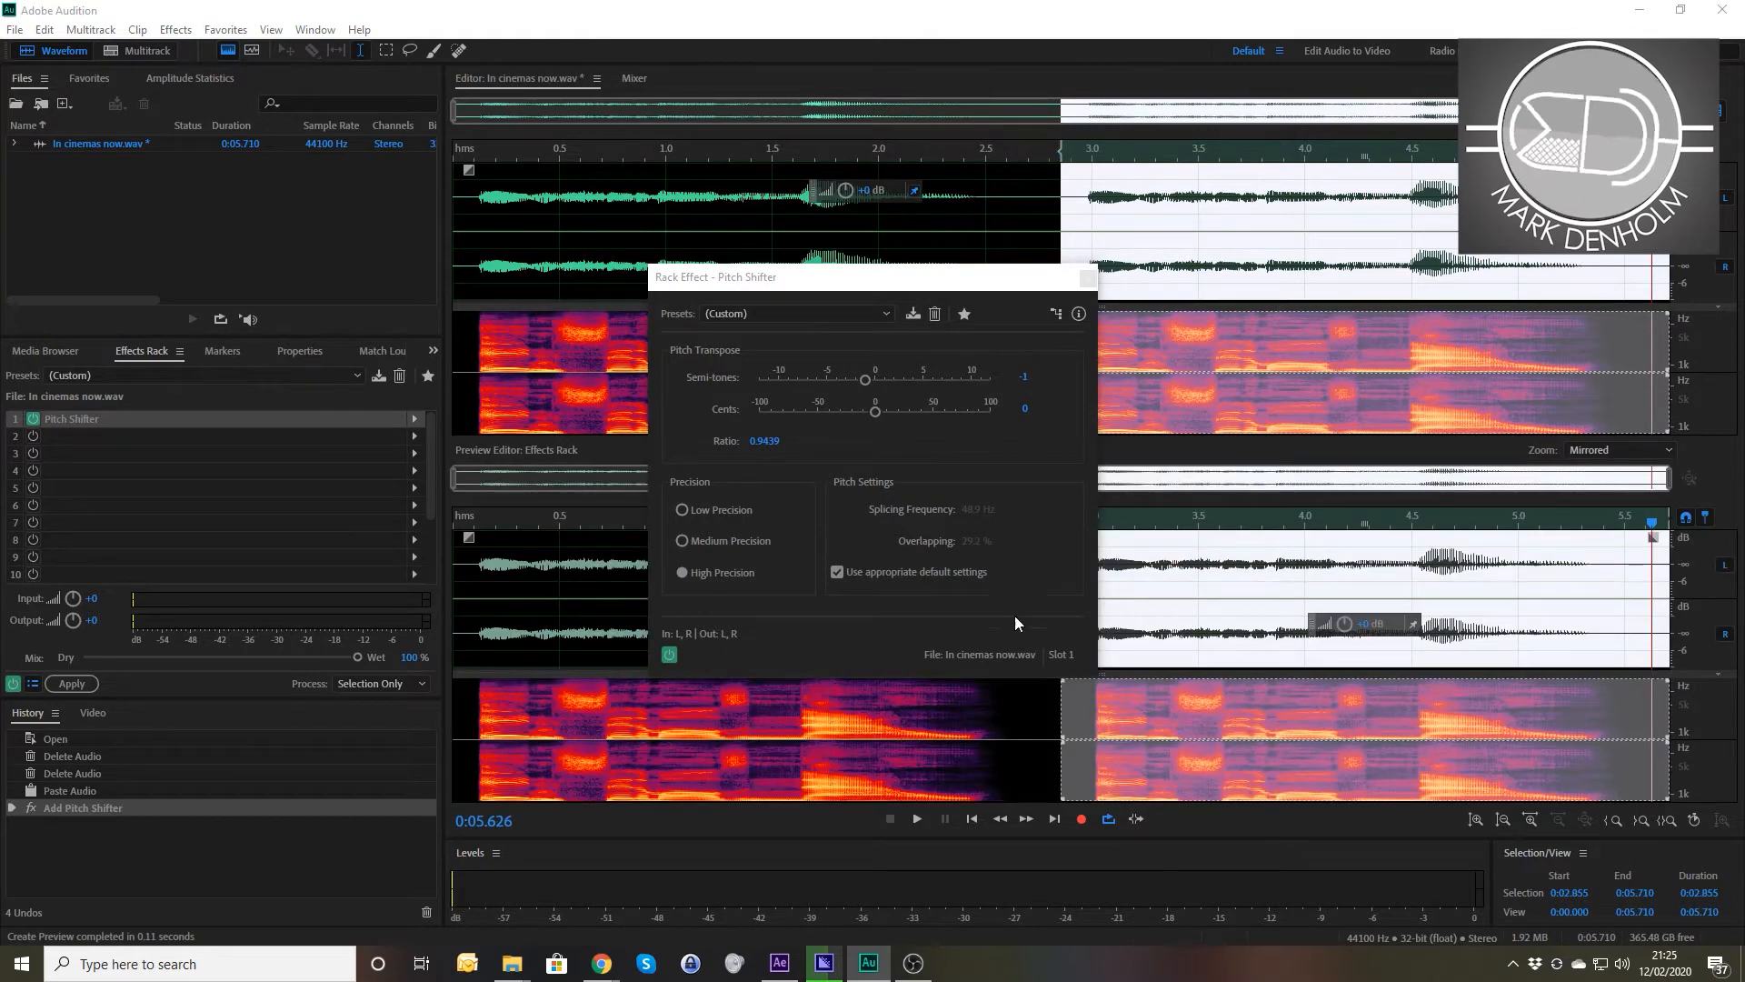
click(919, 820)
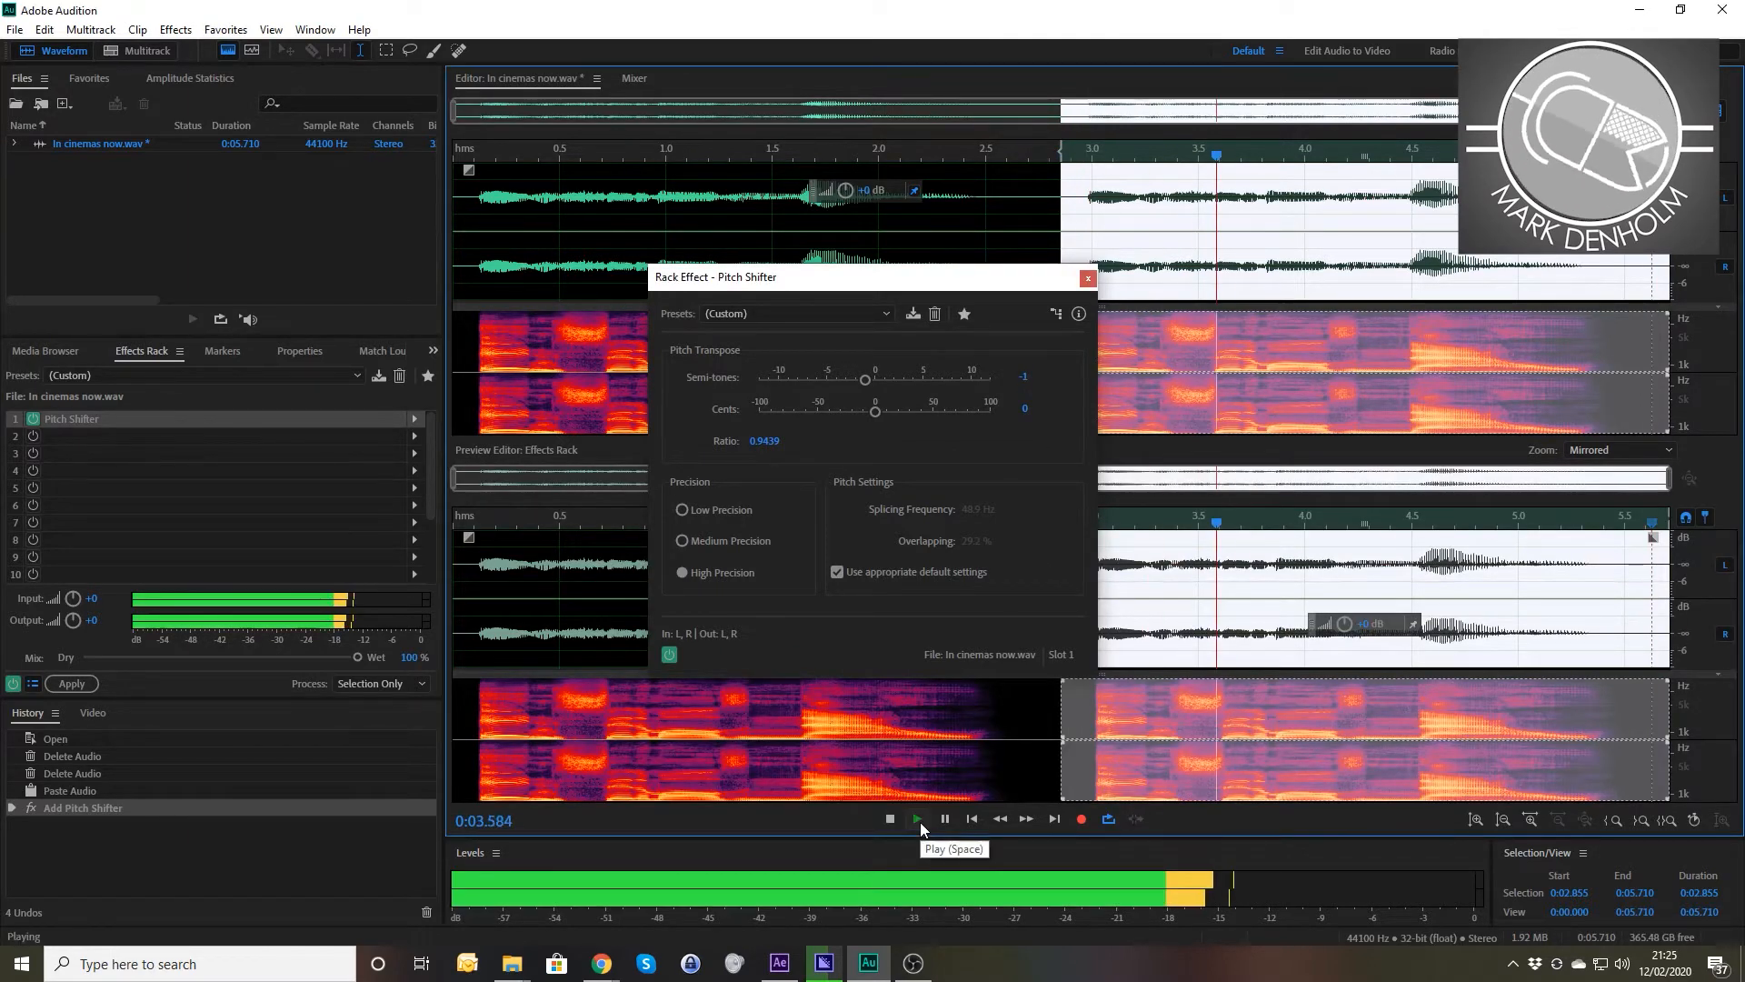
click(918, 820)
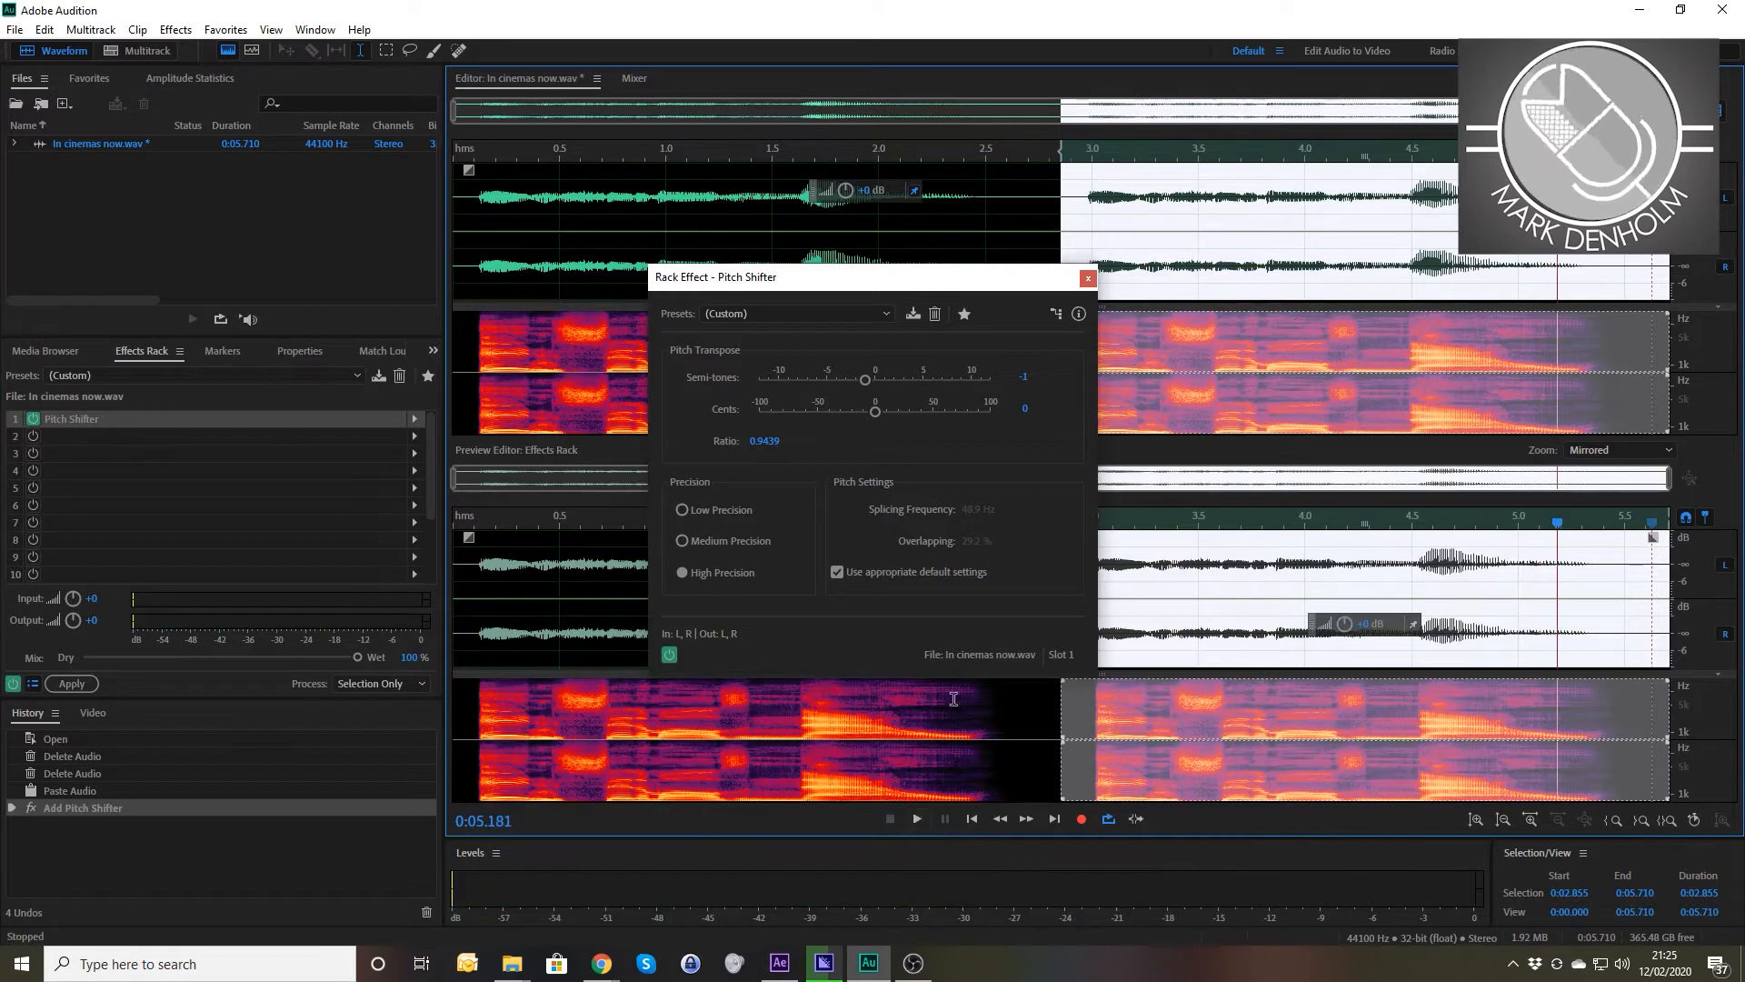
- Set the Pitch Shifter's semi-tones to -2 and play the copy from near its start
click(1022, 372)
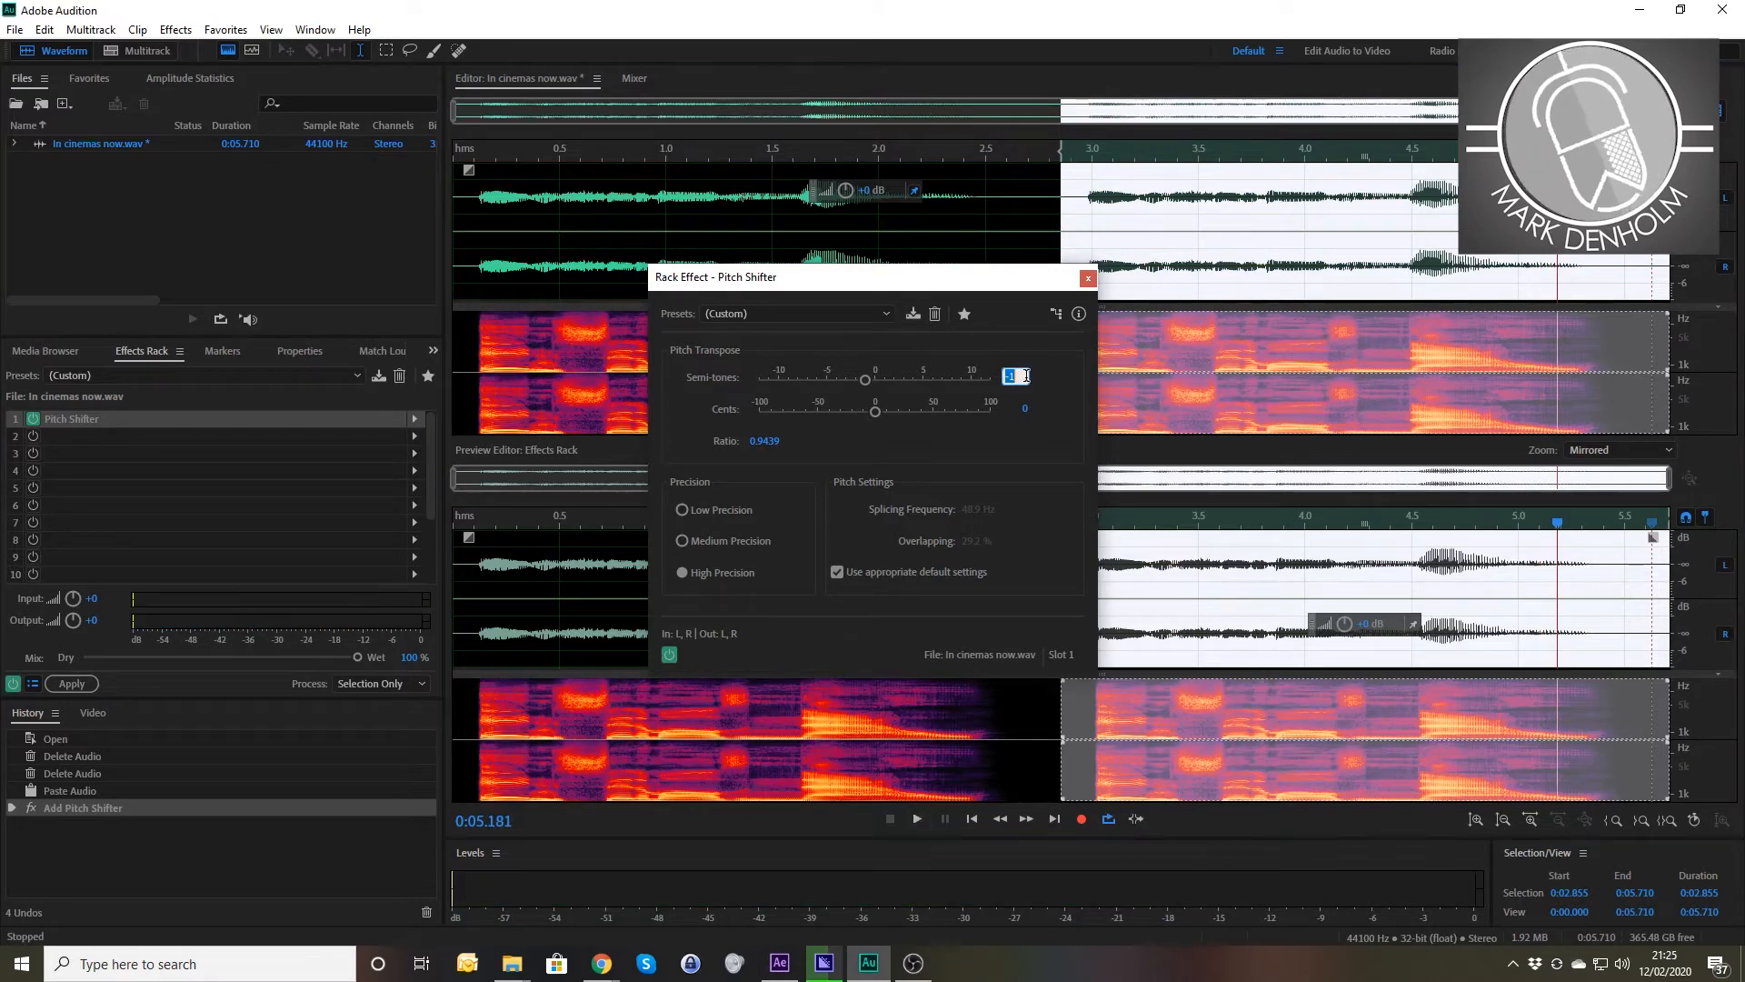
text(-2)
key(Return)
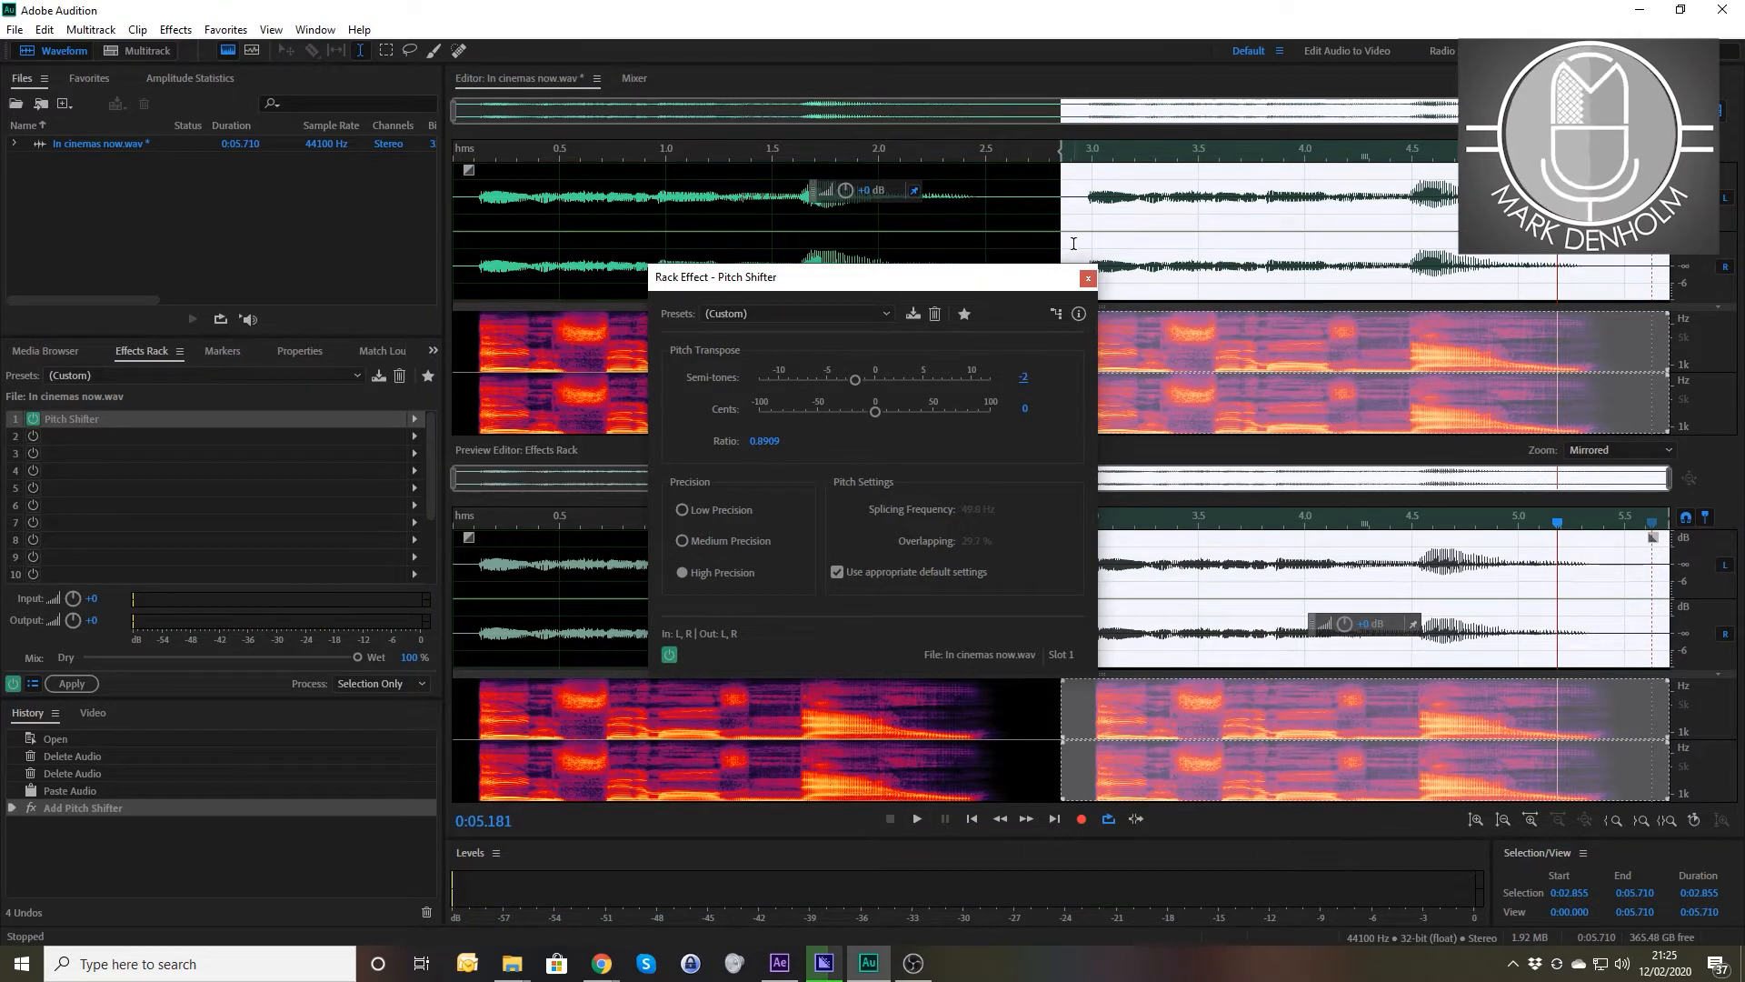
click(1076, 160)
key(space)
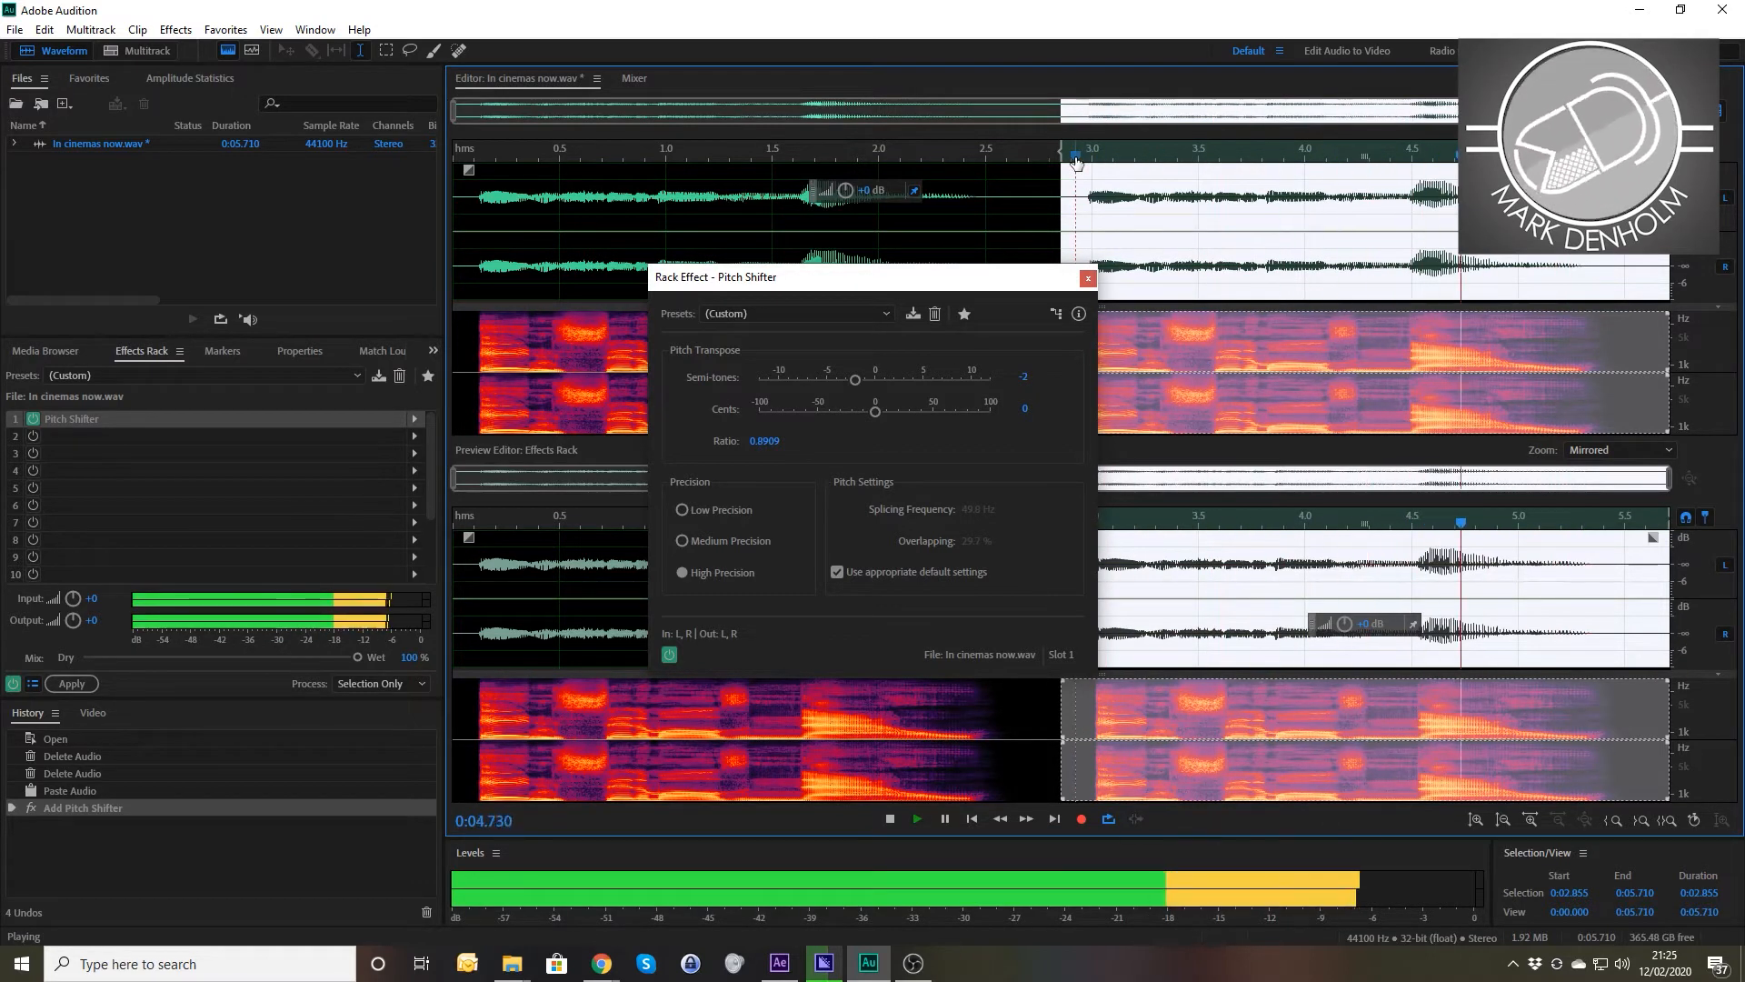
key(space)
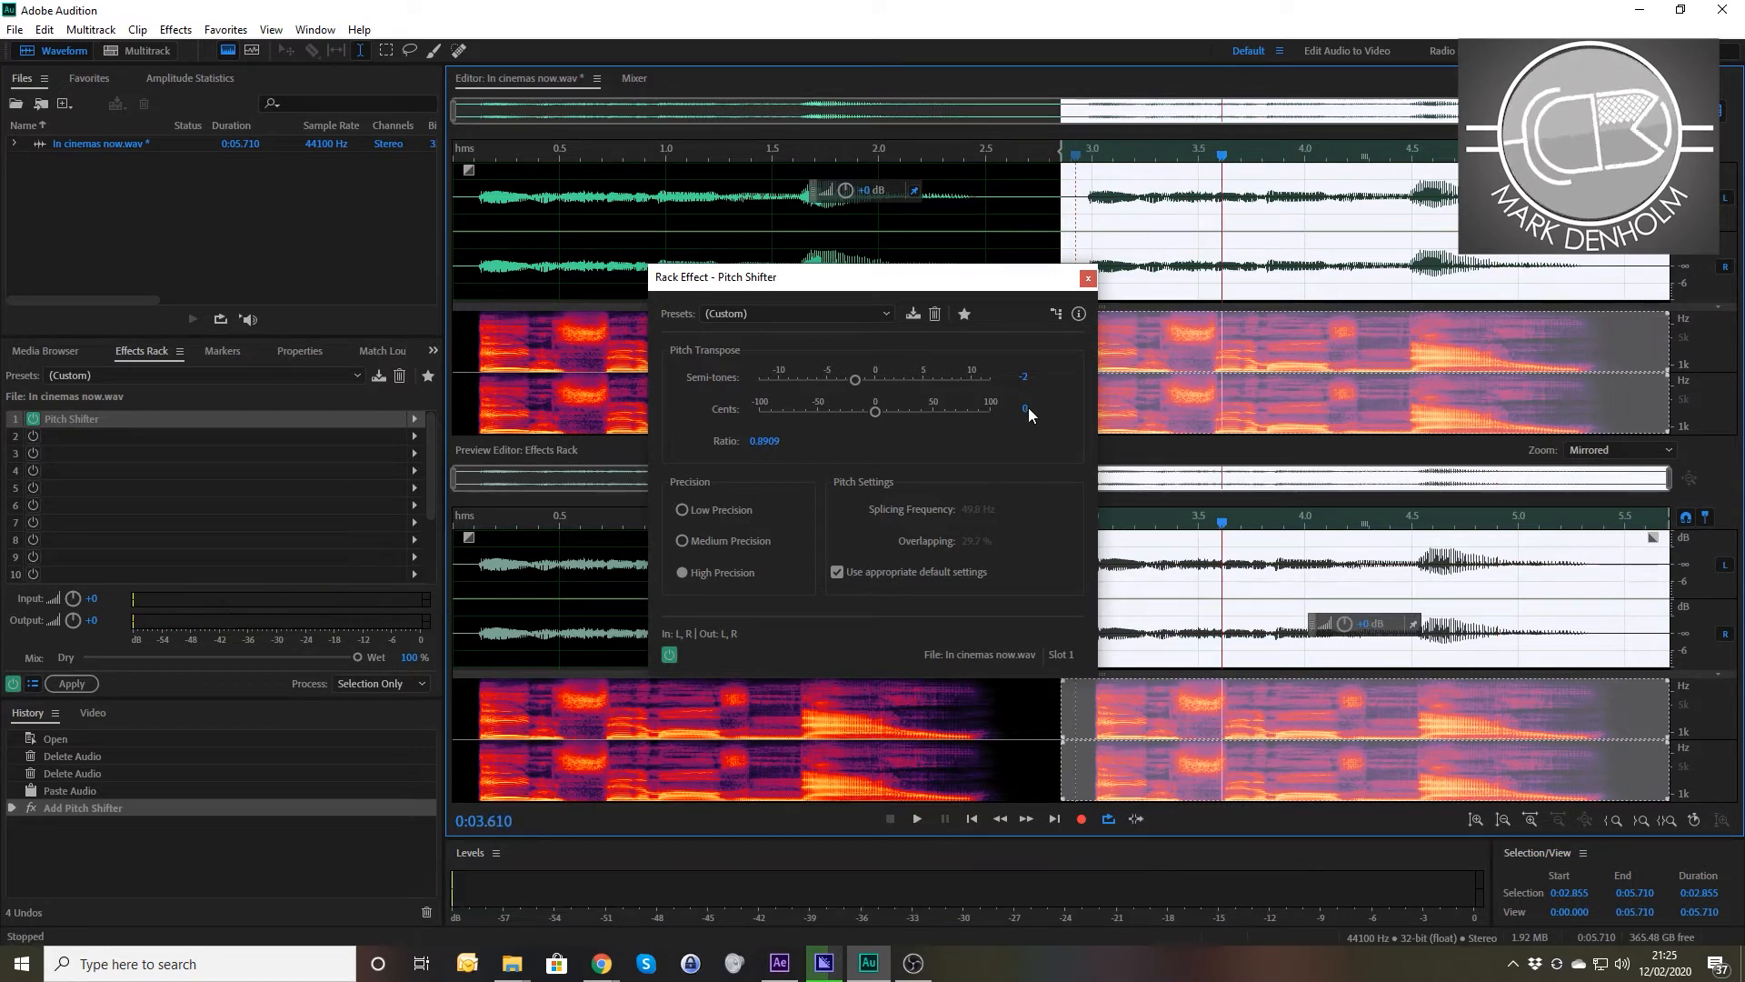
- Set the pitch shift's cents to 25, preview the copy from its beginning, and close the effect settings
click(1025, 408)
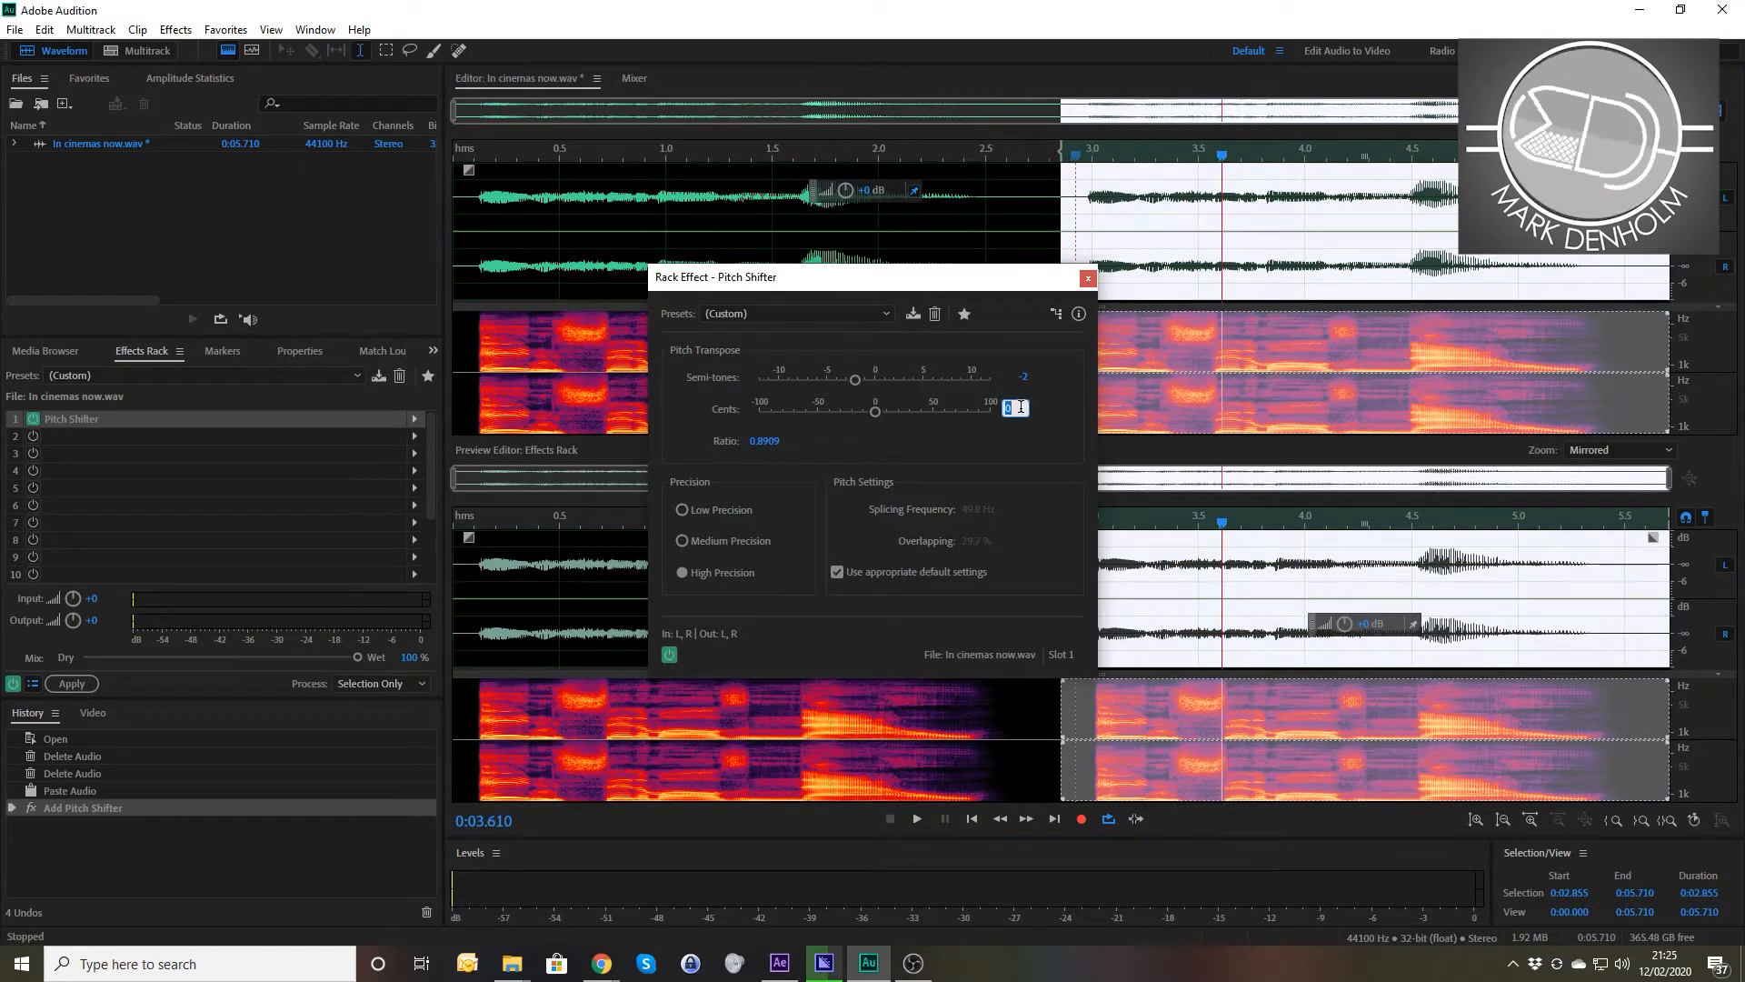
text(25)
key(Return)
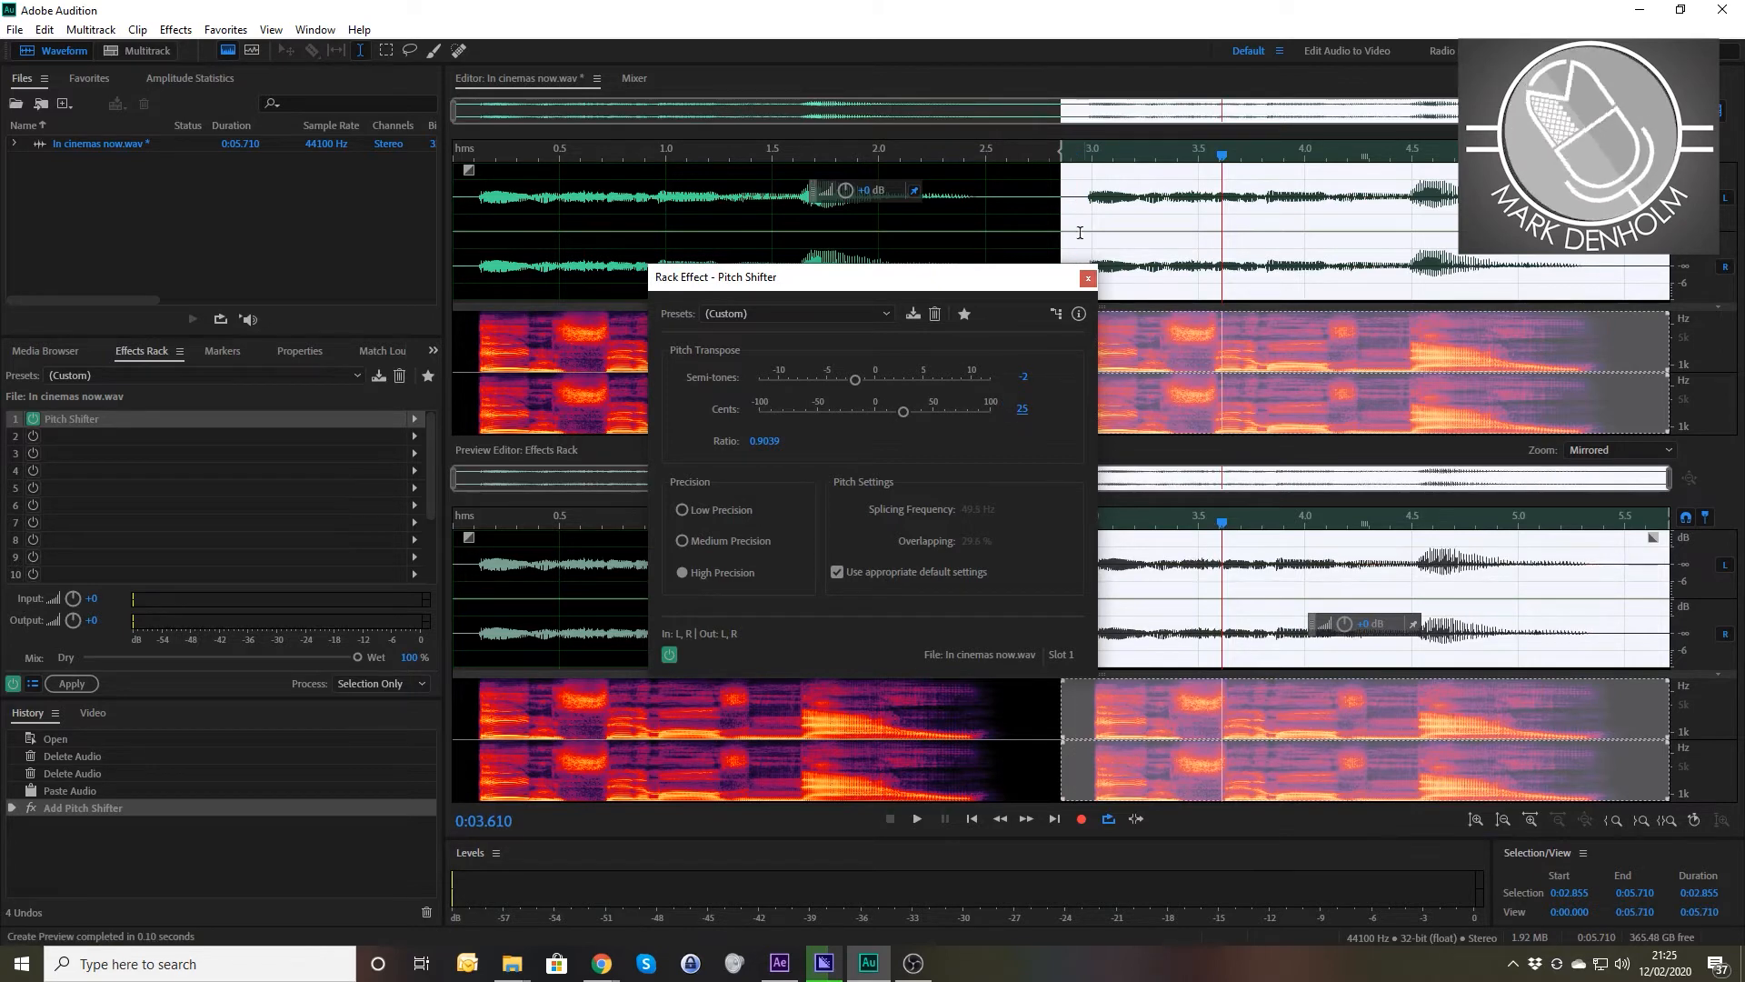
click(1079, 155)
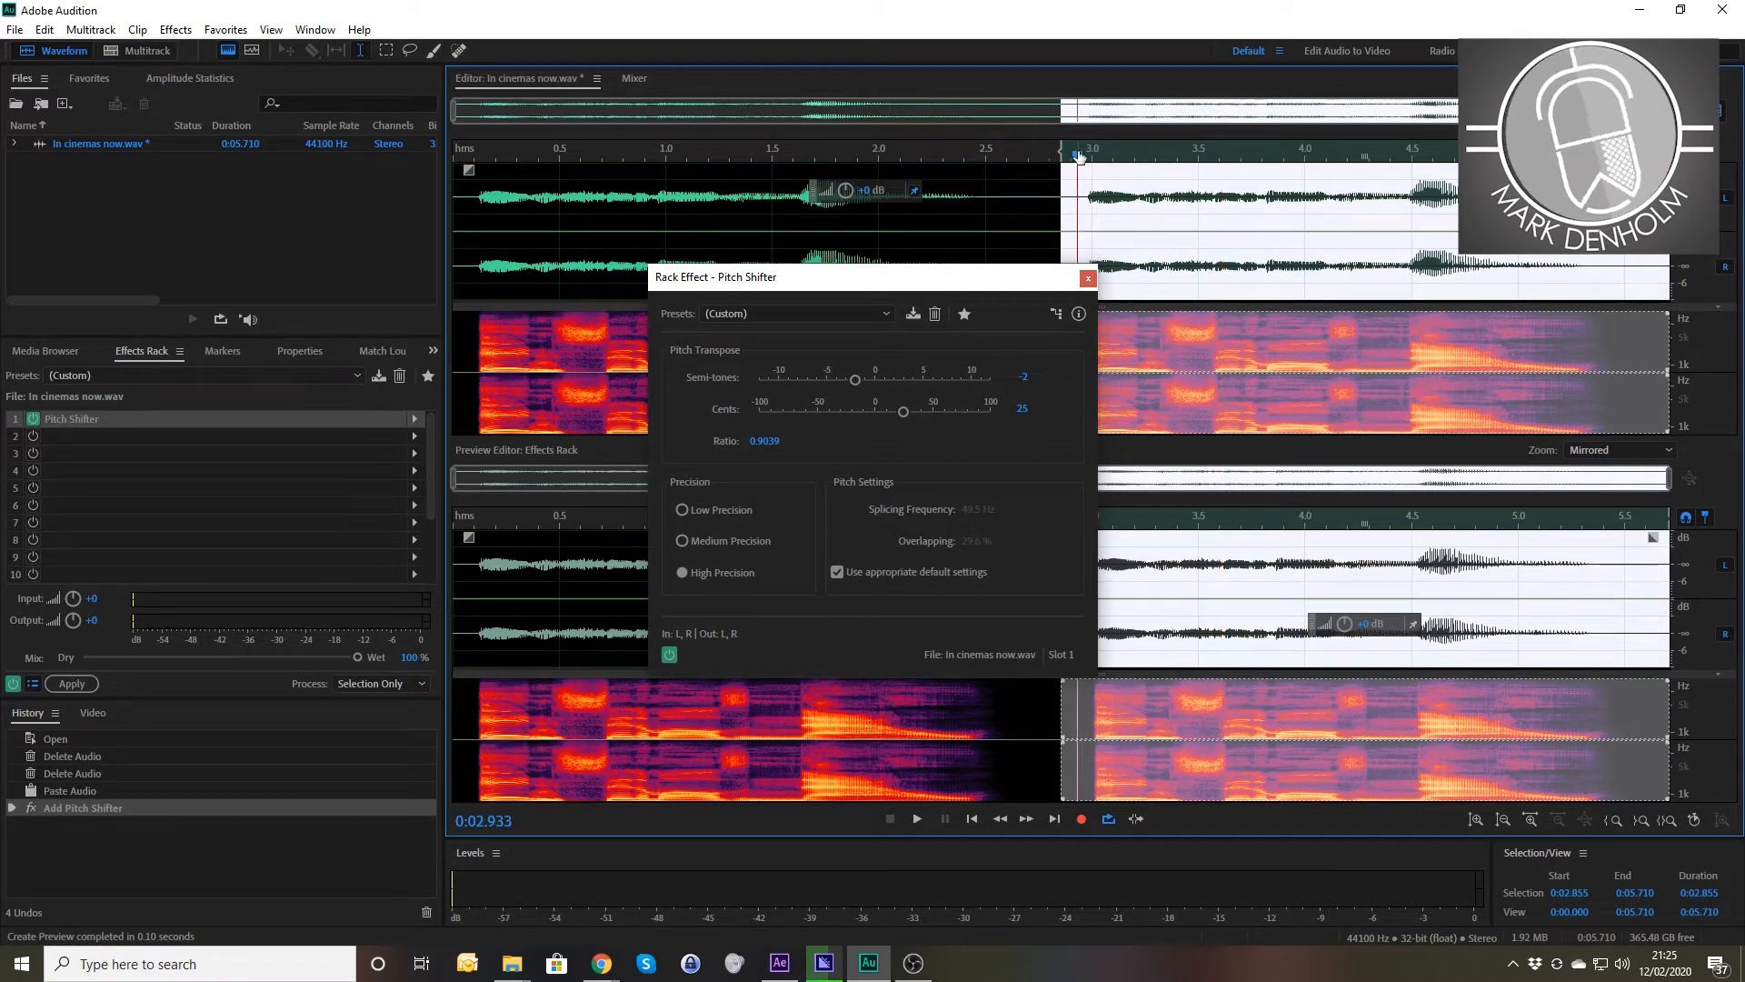
drag(1079, 156, 1037, 156)
key(space)
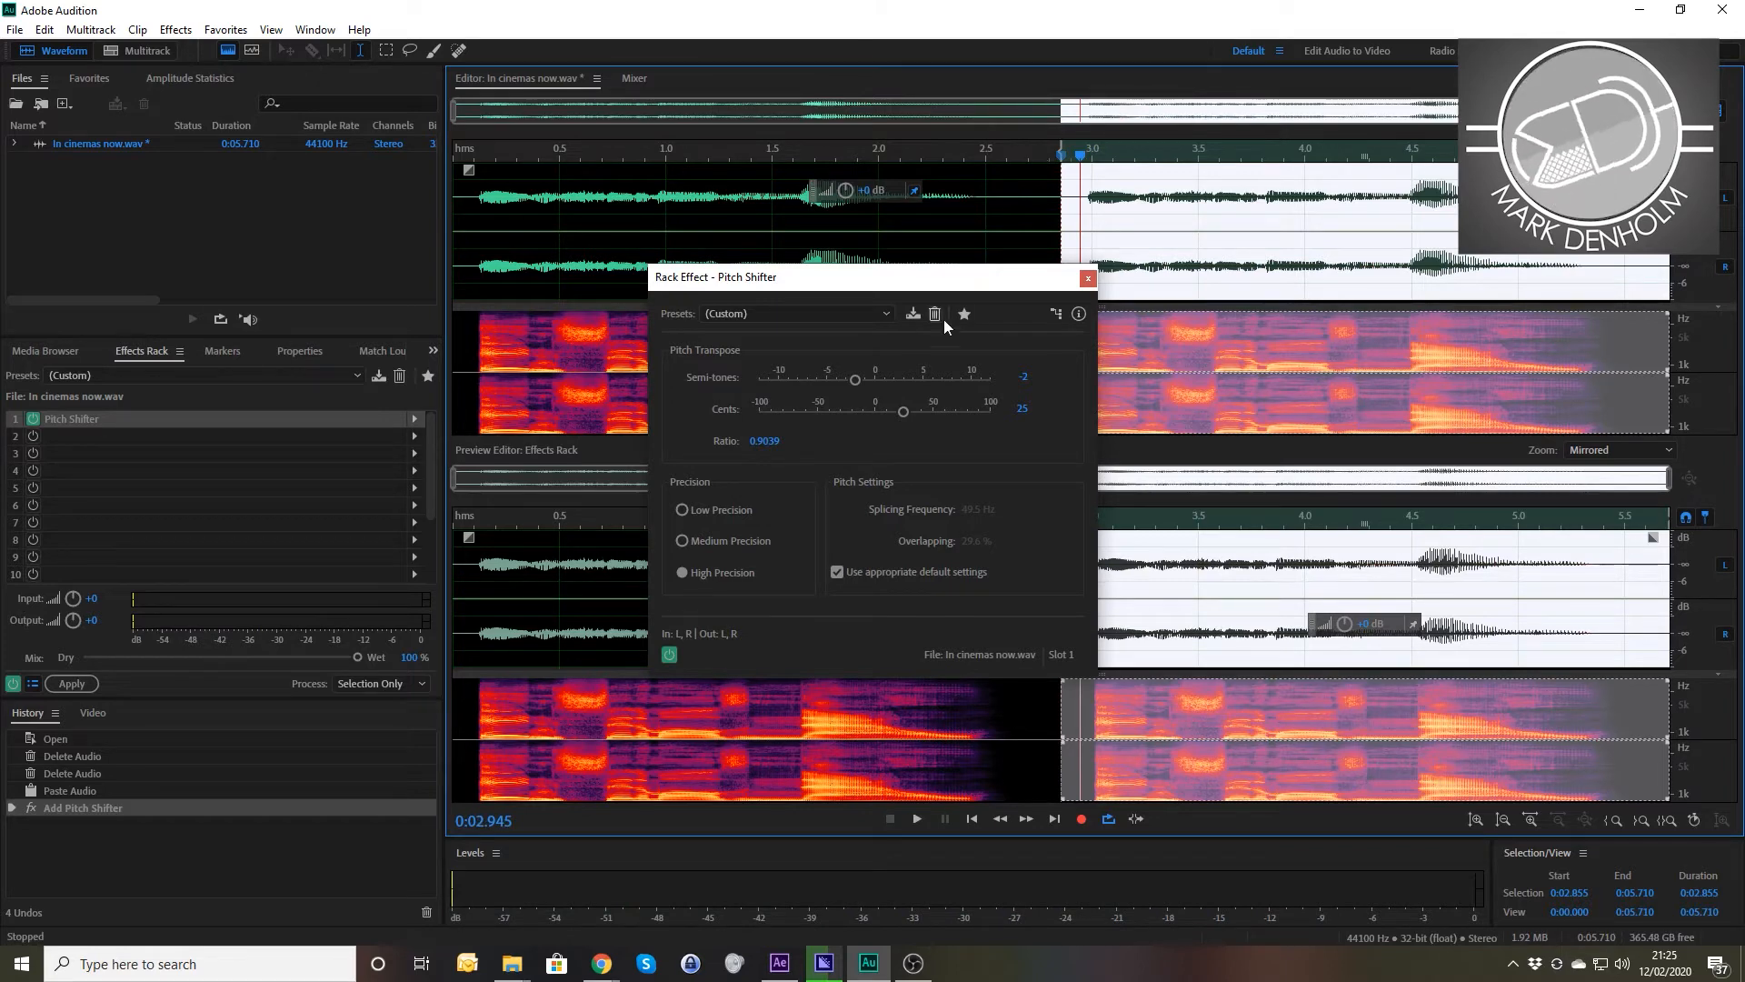
click(1089, 278)
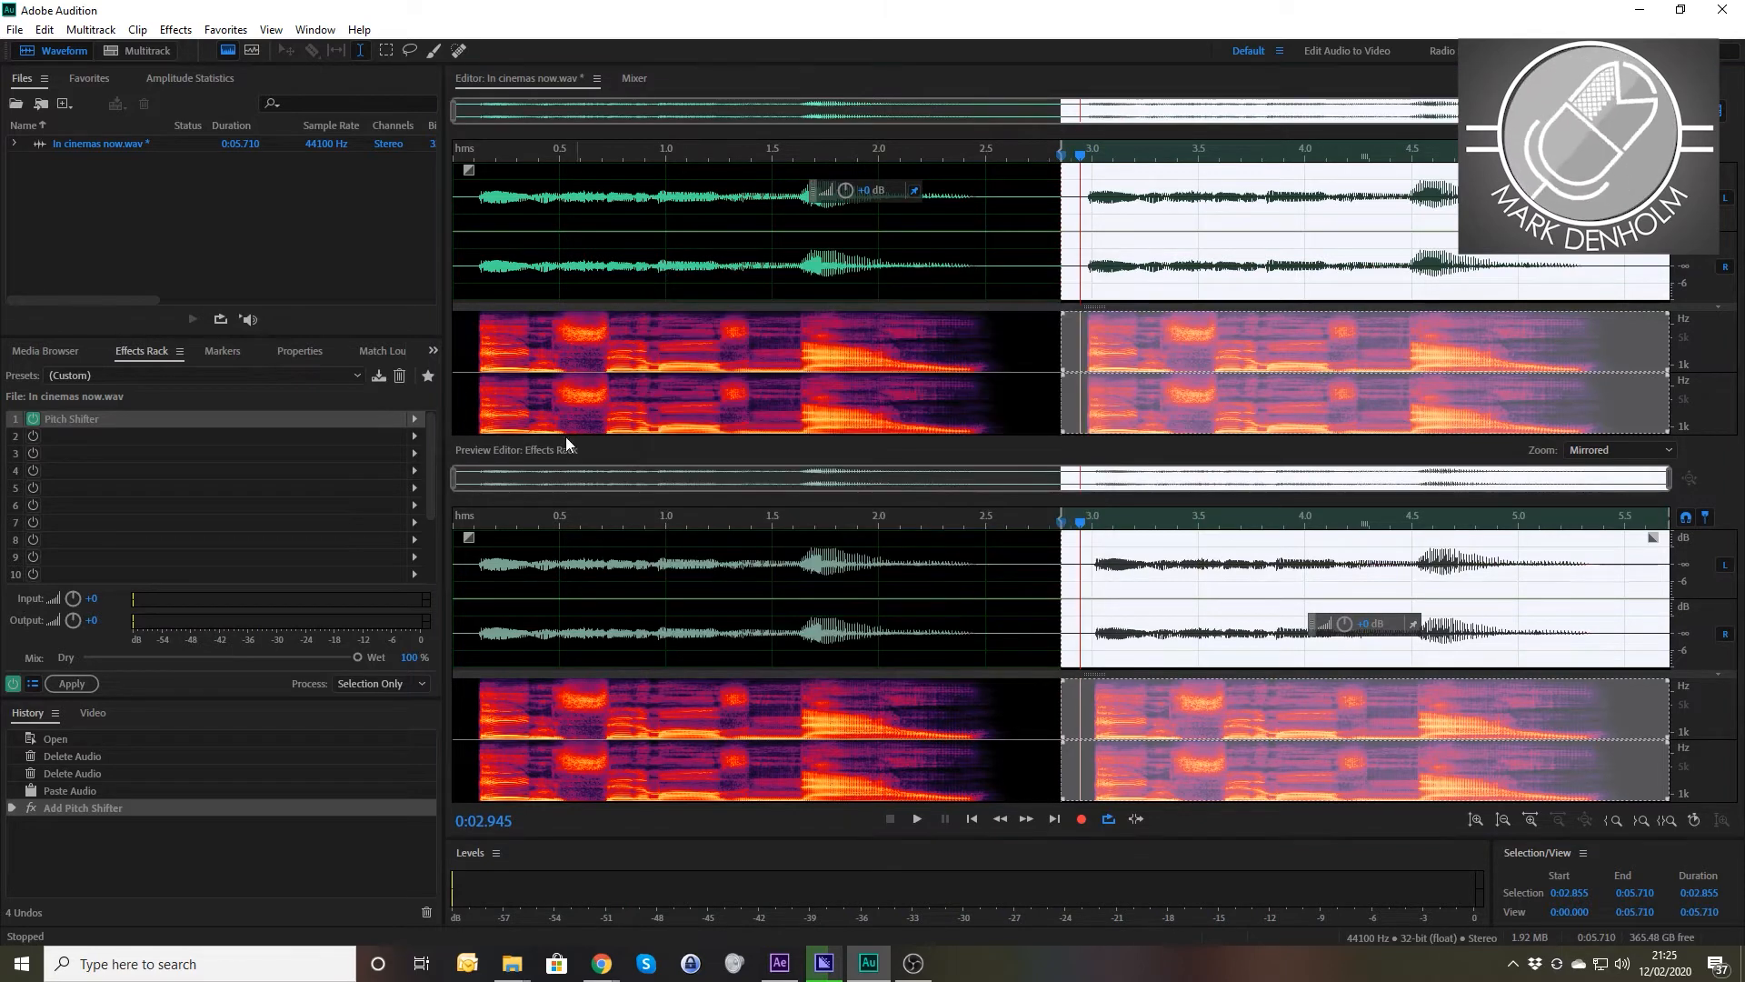
- Add a Chorus effect with 5 voices in the second rack slot, preview it, and close its settings
click(415, 437)
mouse_move(514, 507)
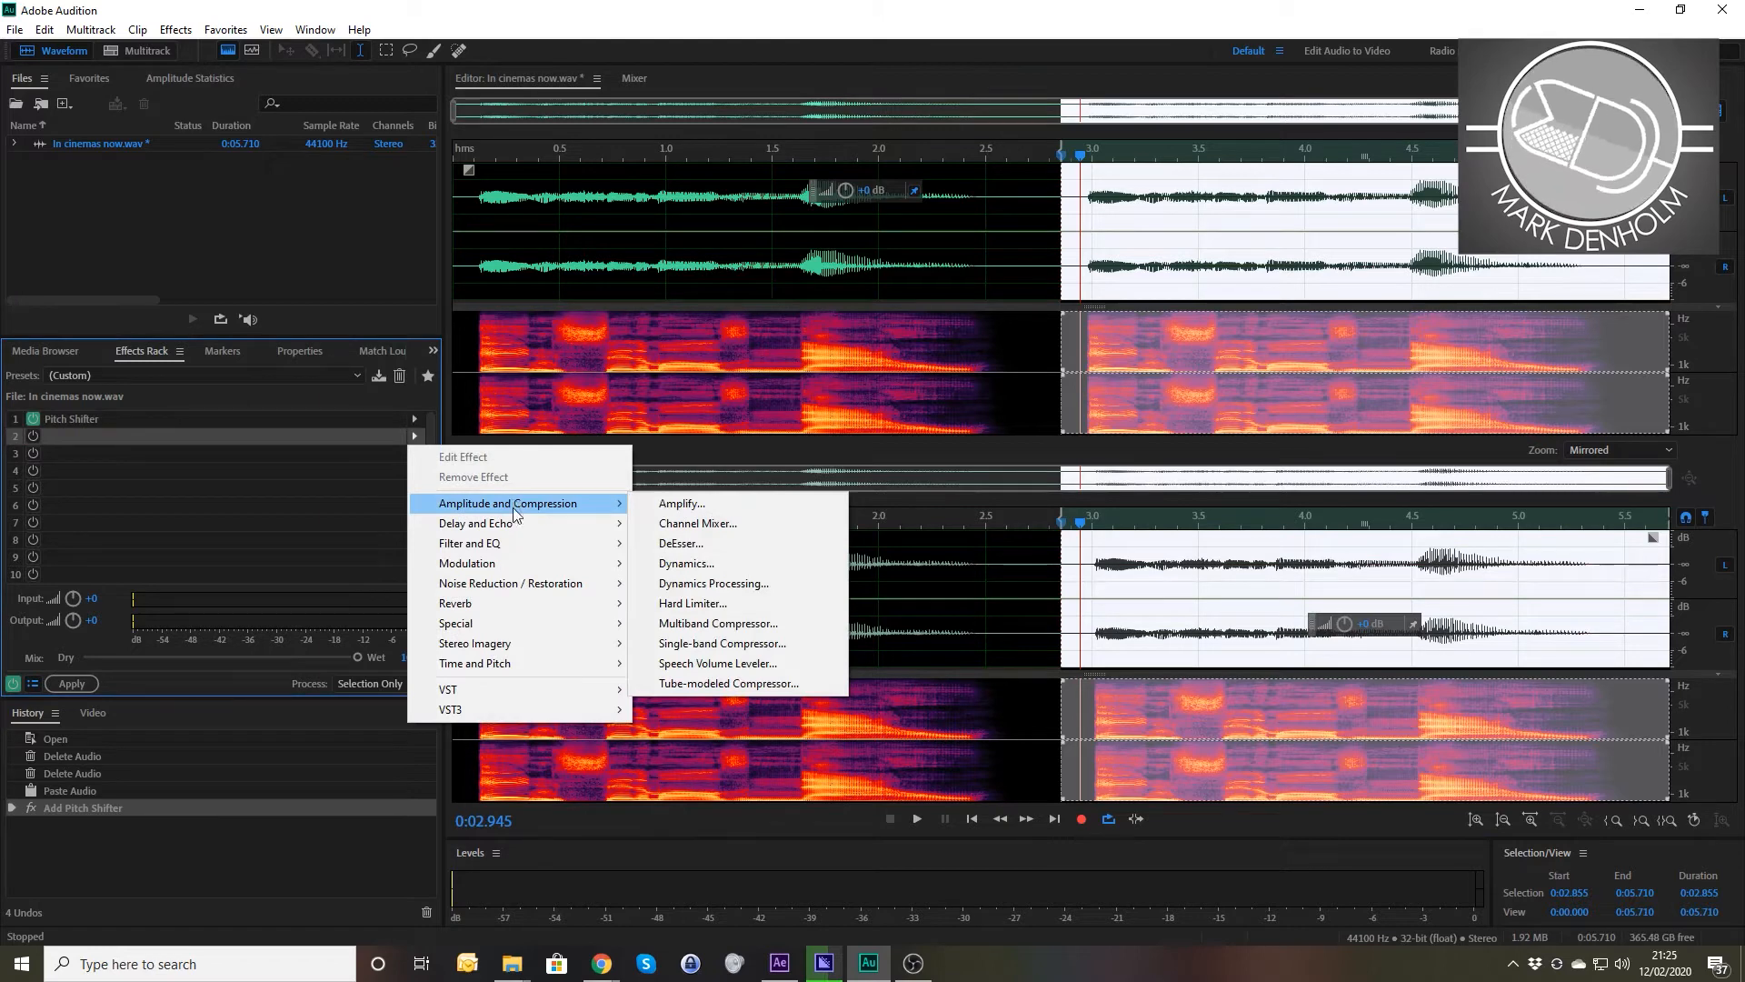
mouse_move(495, 563)
click(682, 563)
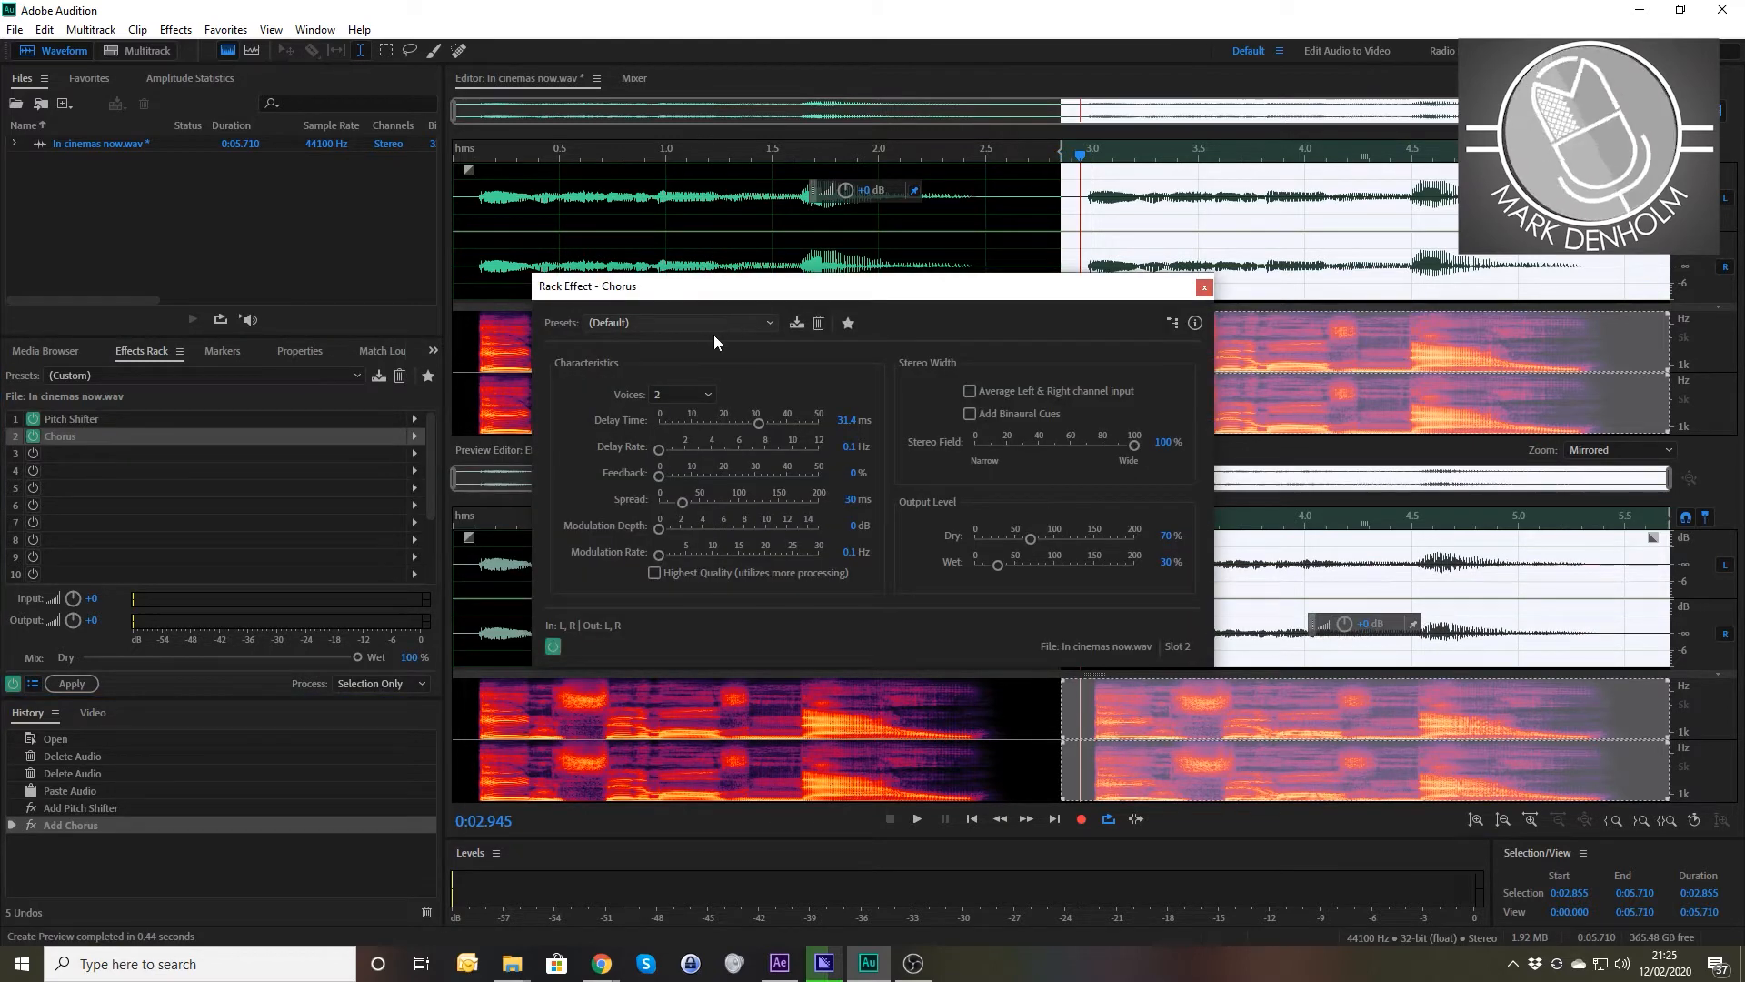
click(706, 392)
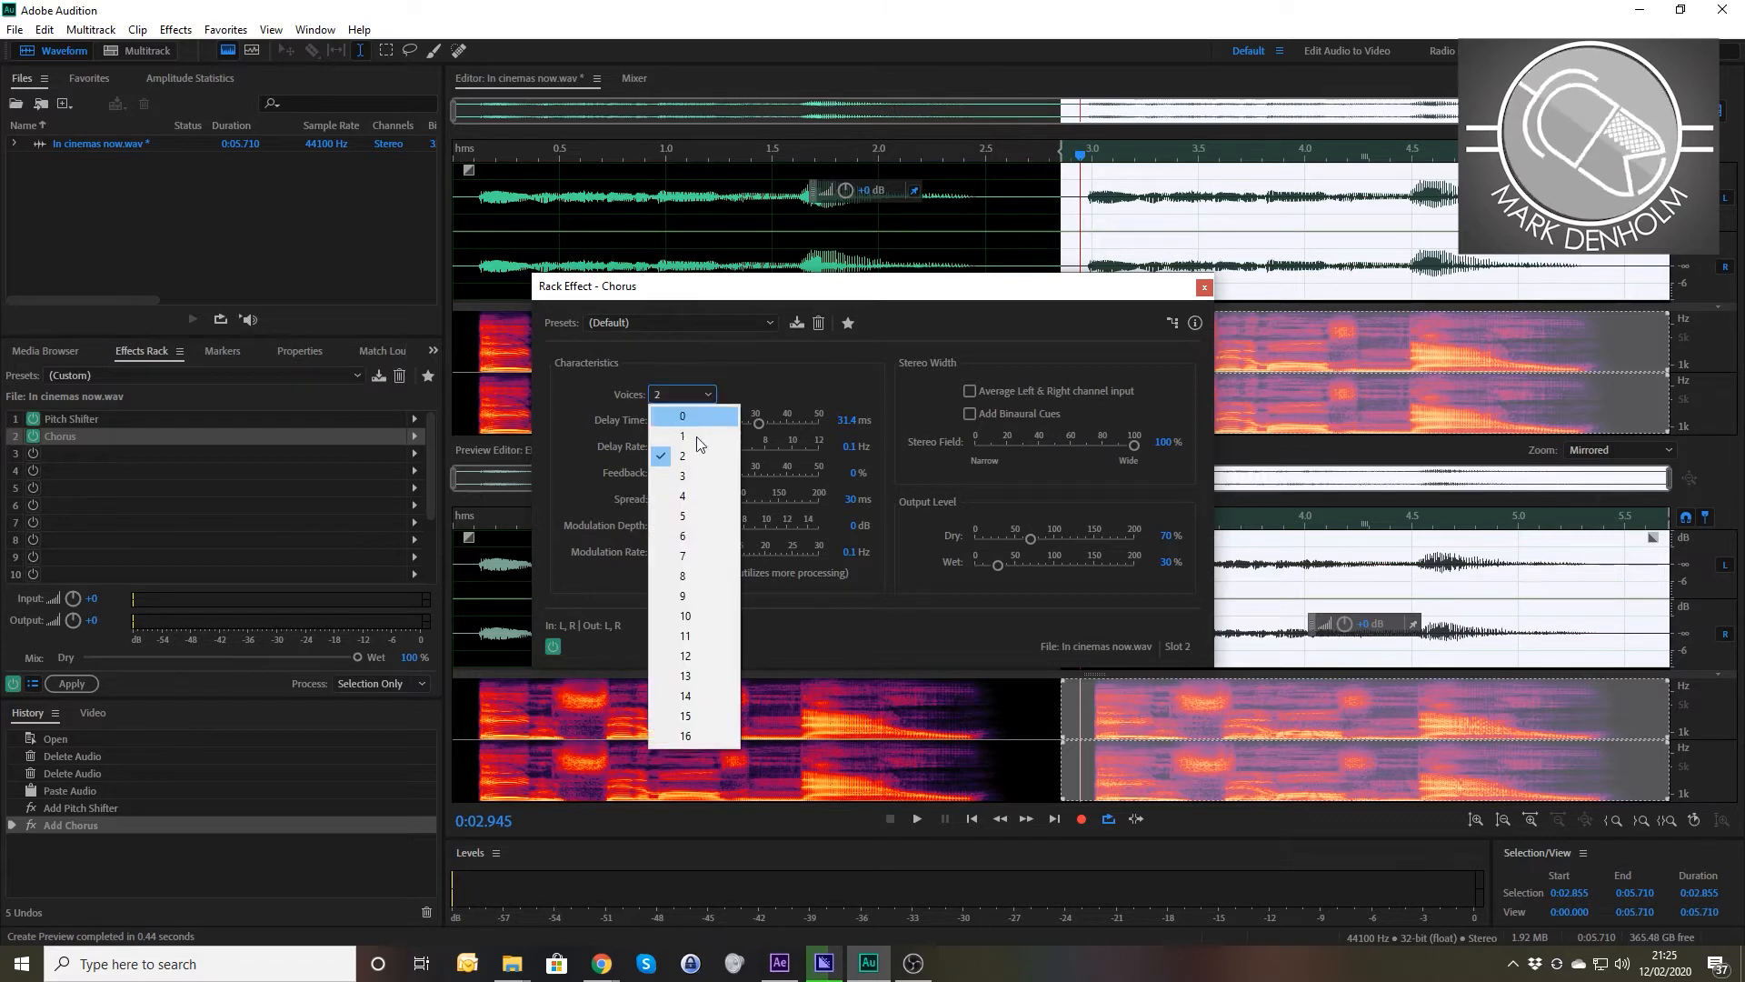
click(684, 518)
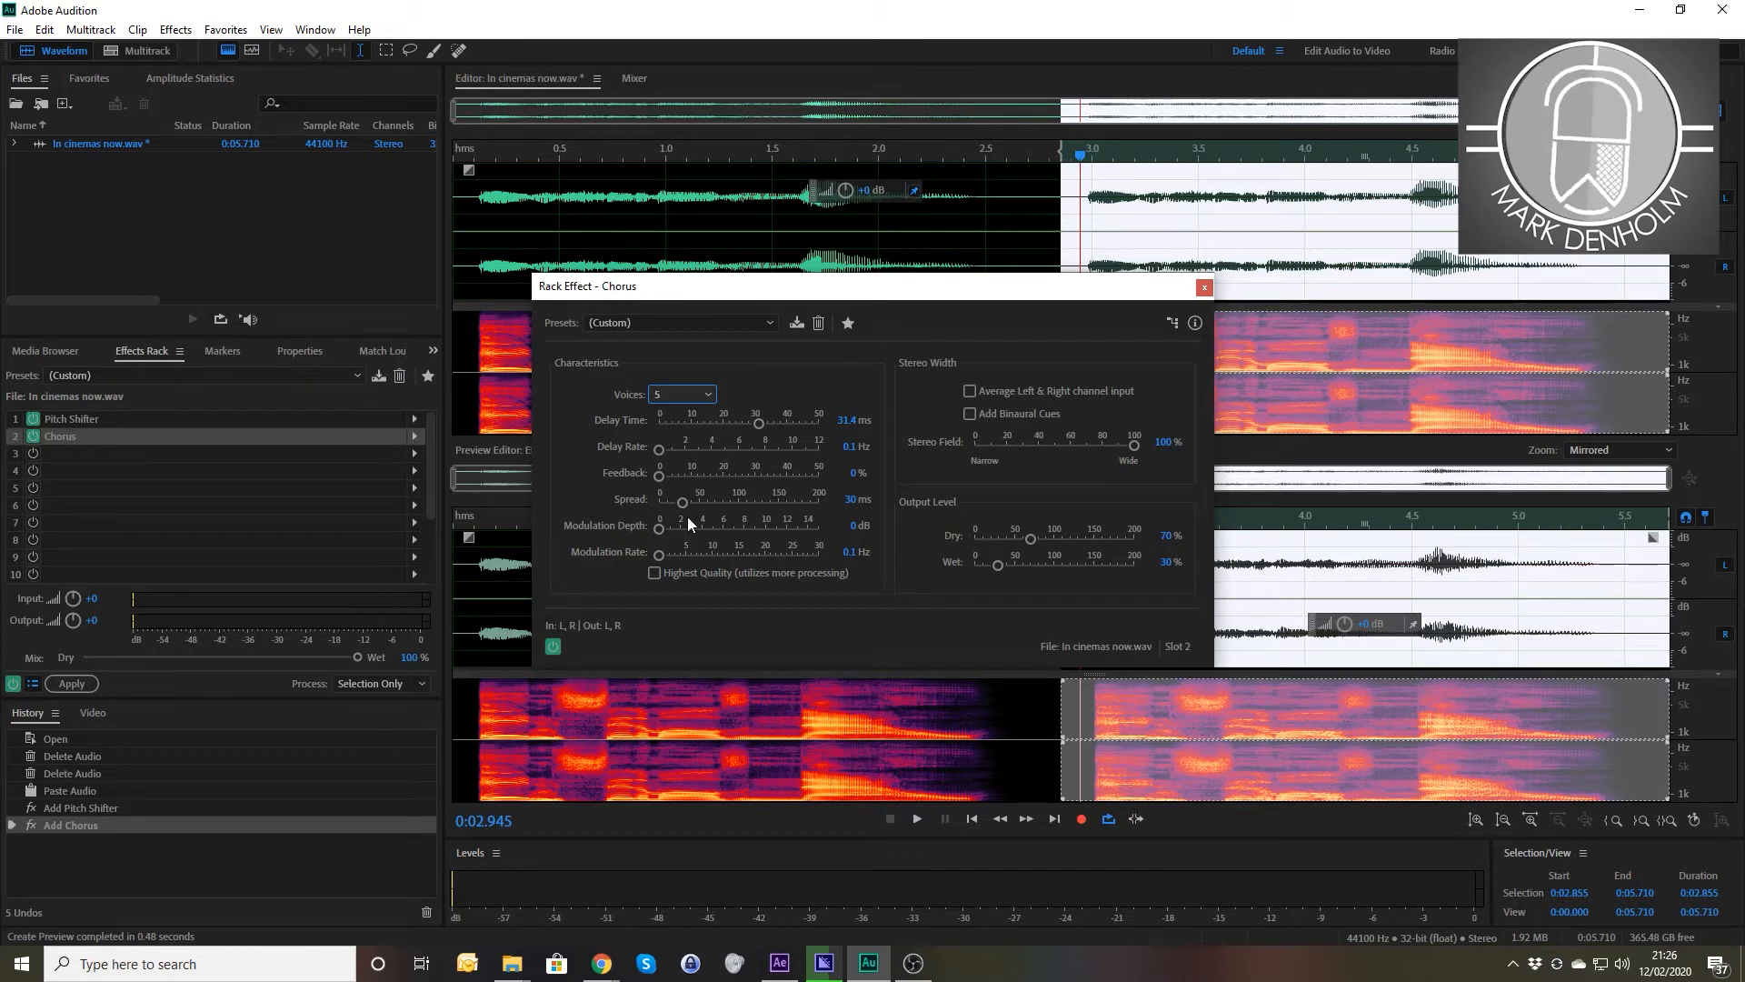
key(space)
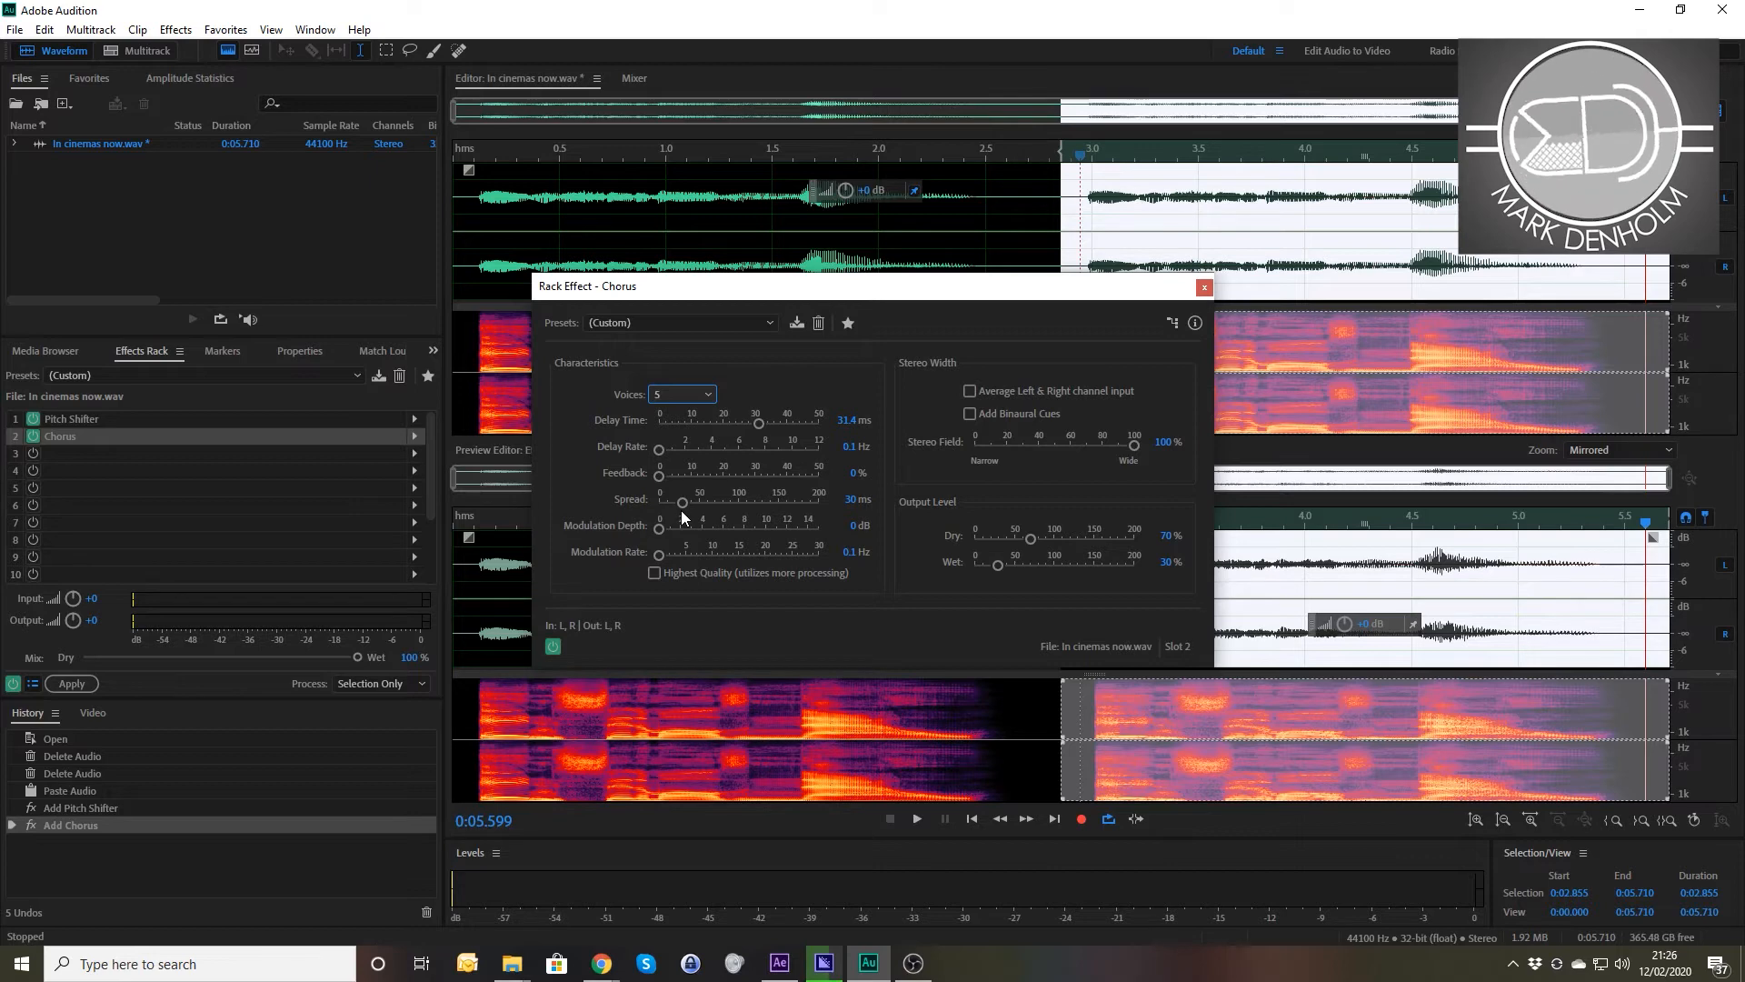
click(1206, 288)
- Add a Studio Reverb effect in the third rack slot and load its Great Hall preset
click(414, 453)
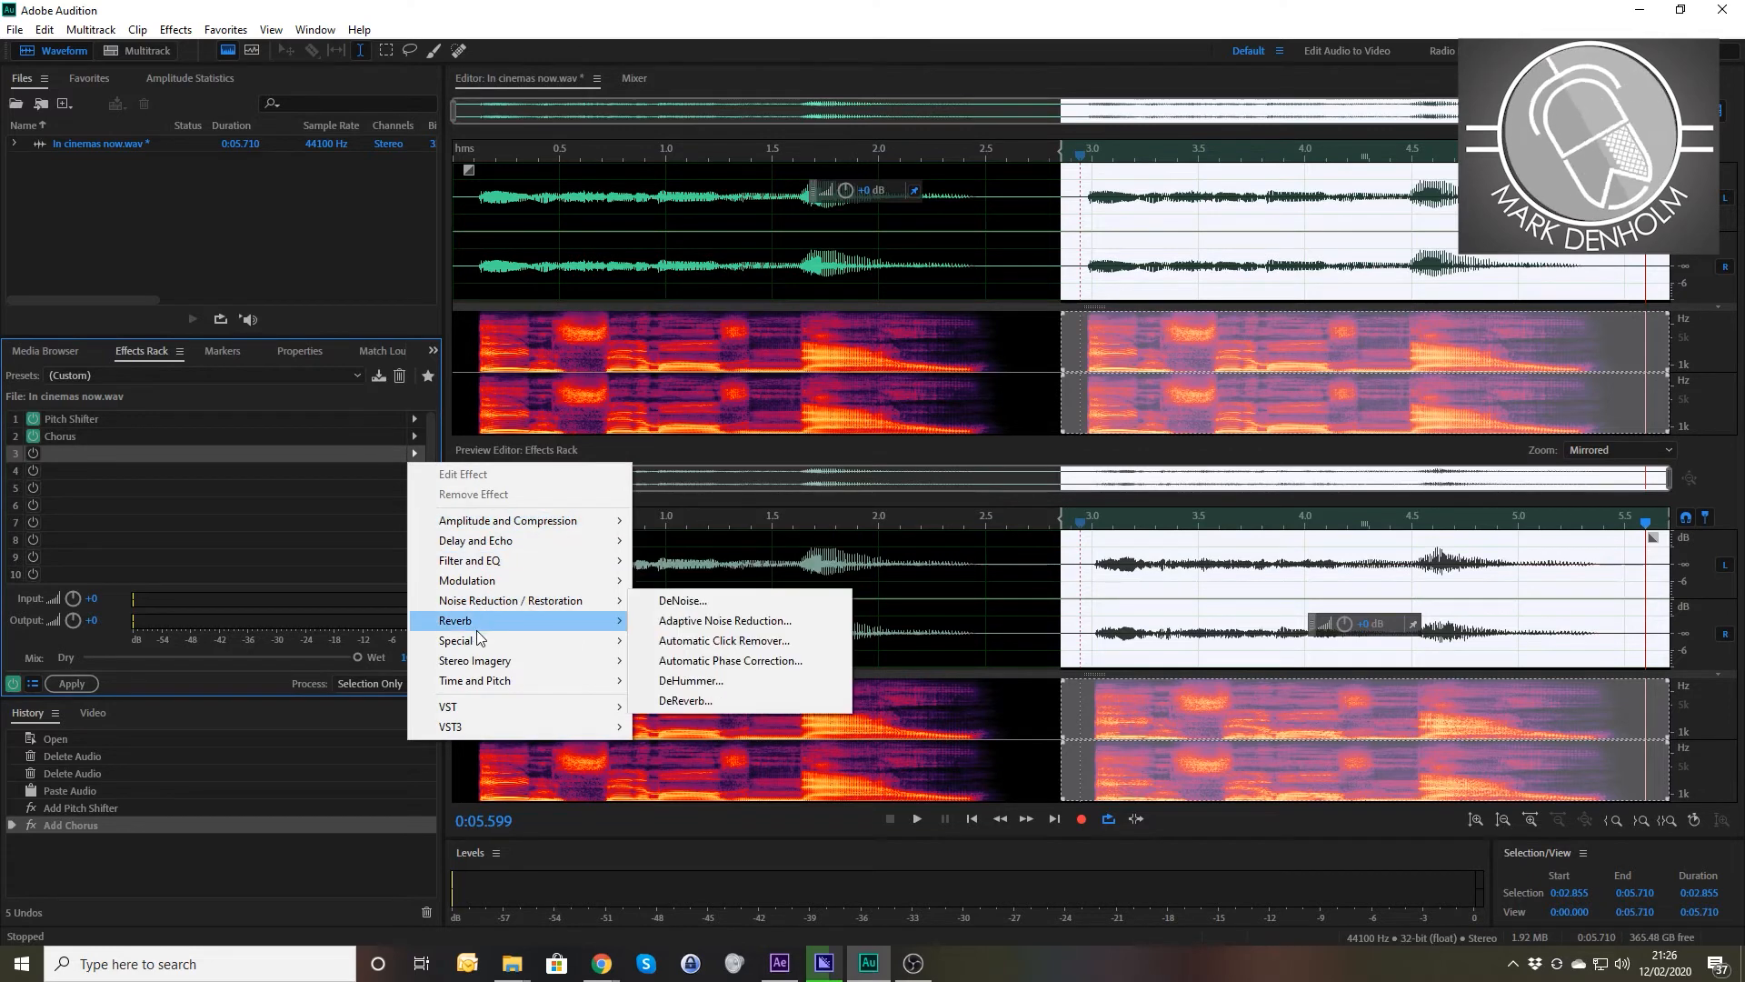
mouse_move(477, 624)
click(701, 682)
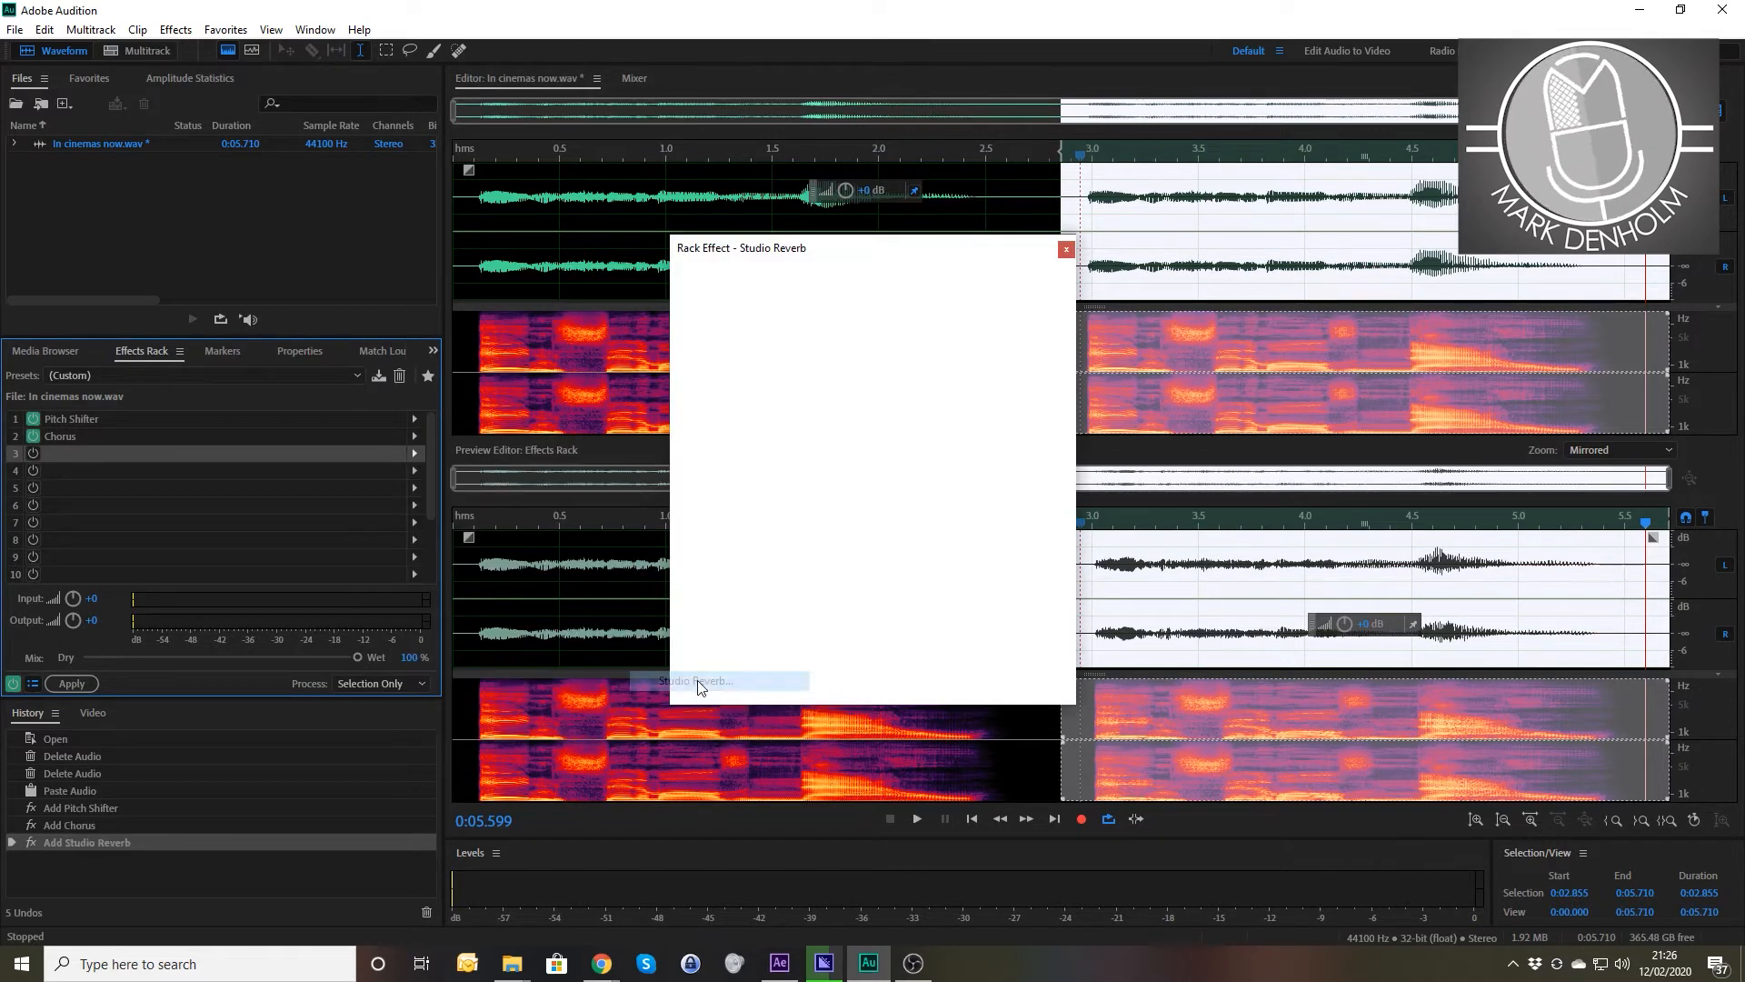
click(843, 287)
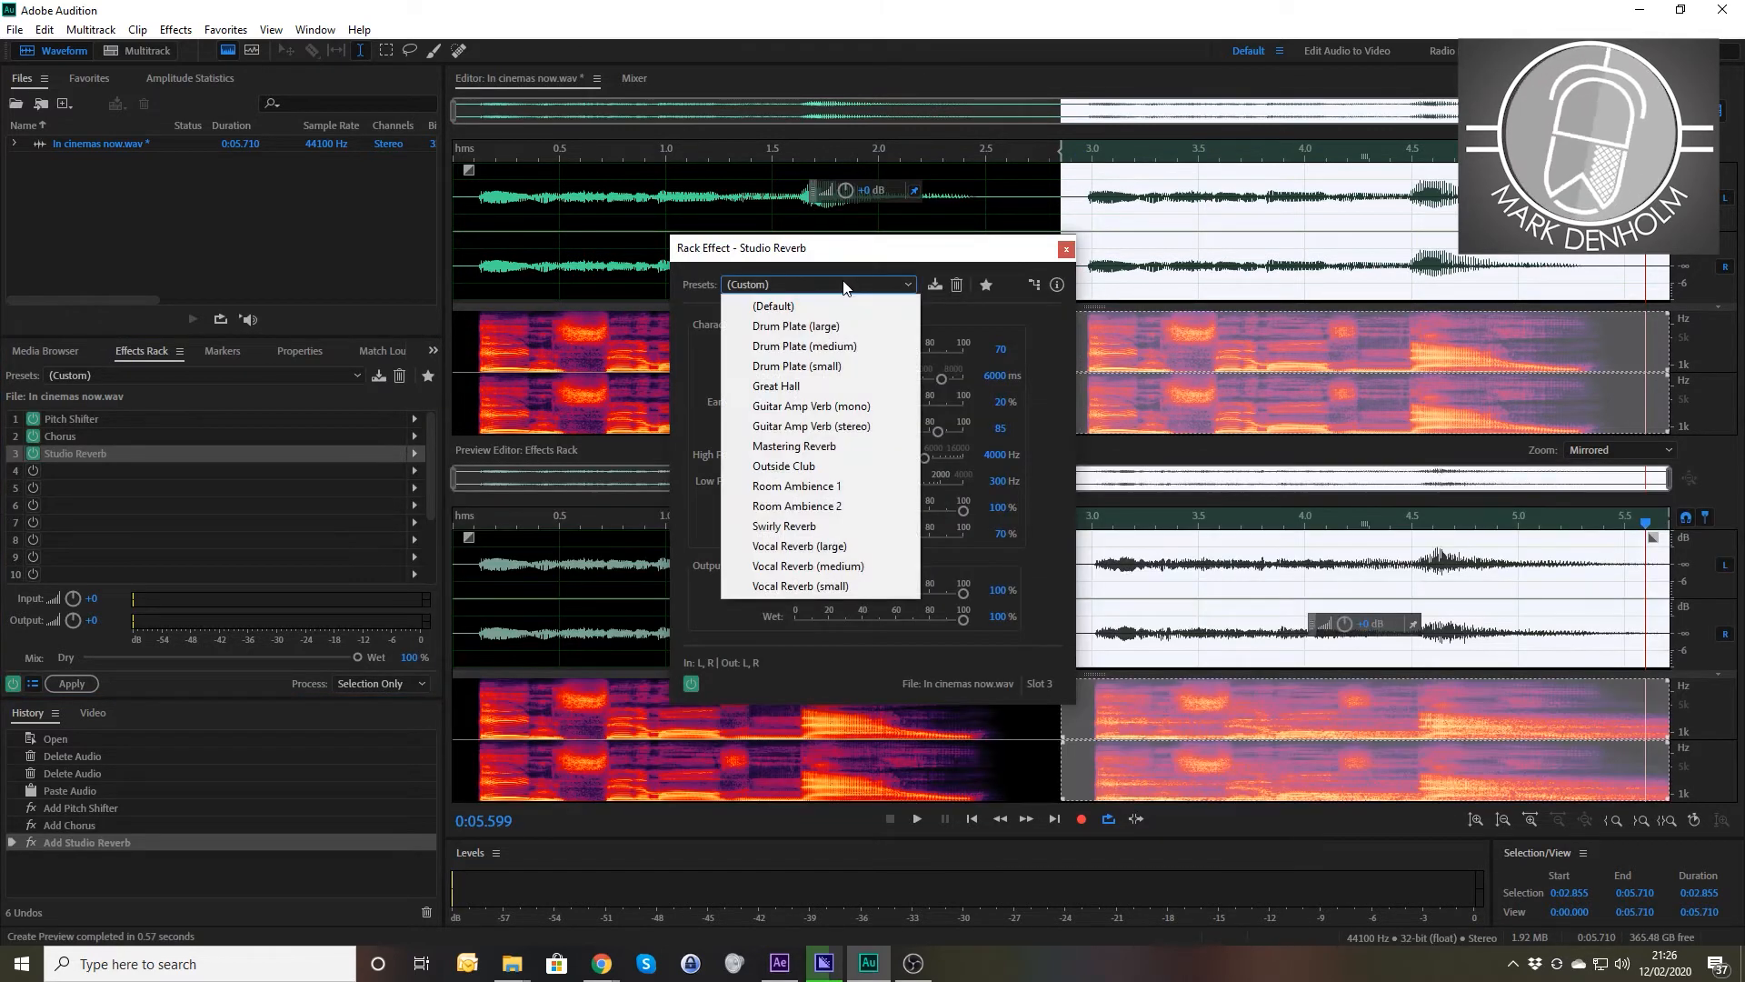
click(807, 389)
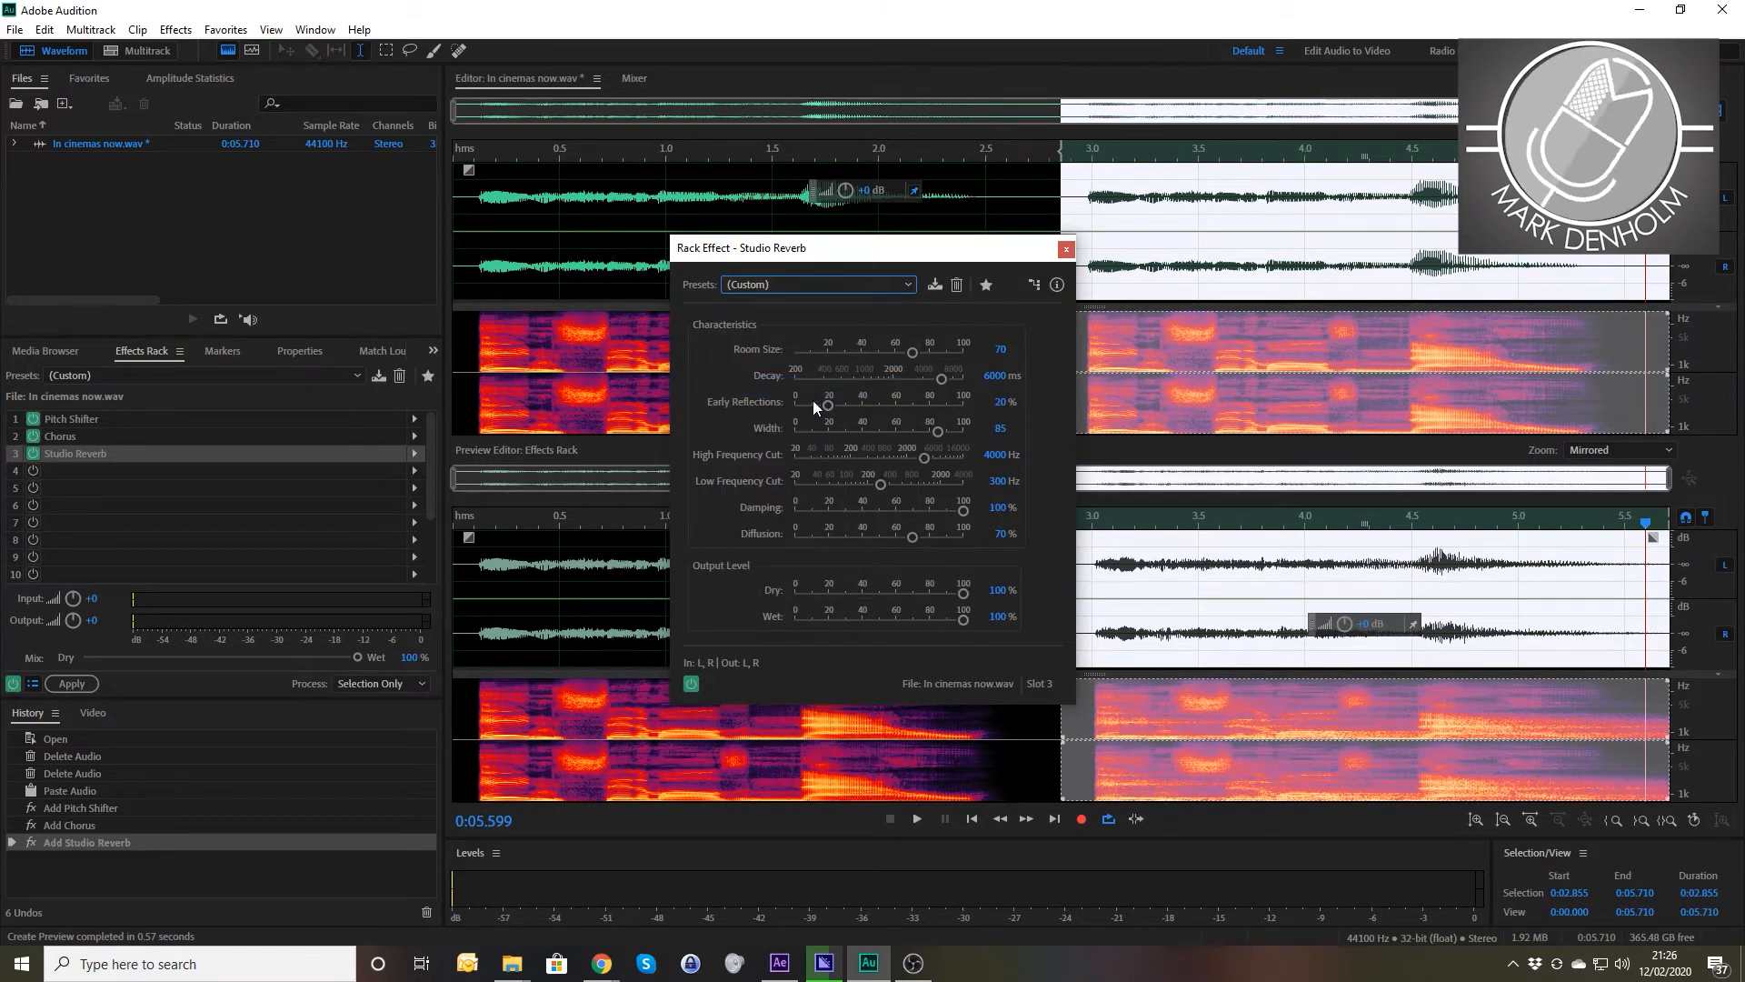
- Set the Studio Reverb's dry output level to 100% and wet level to 20%, and close its settings
click(999, 591)
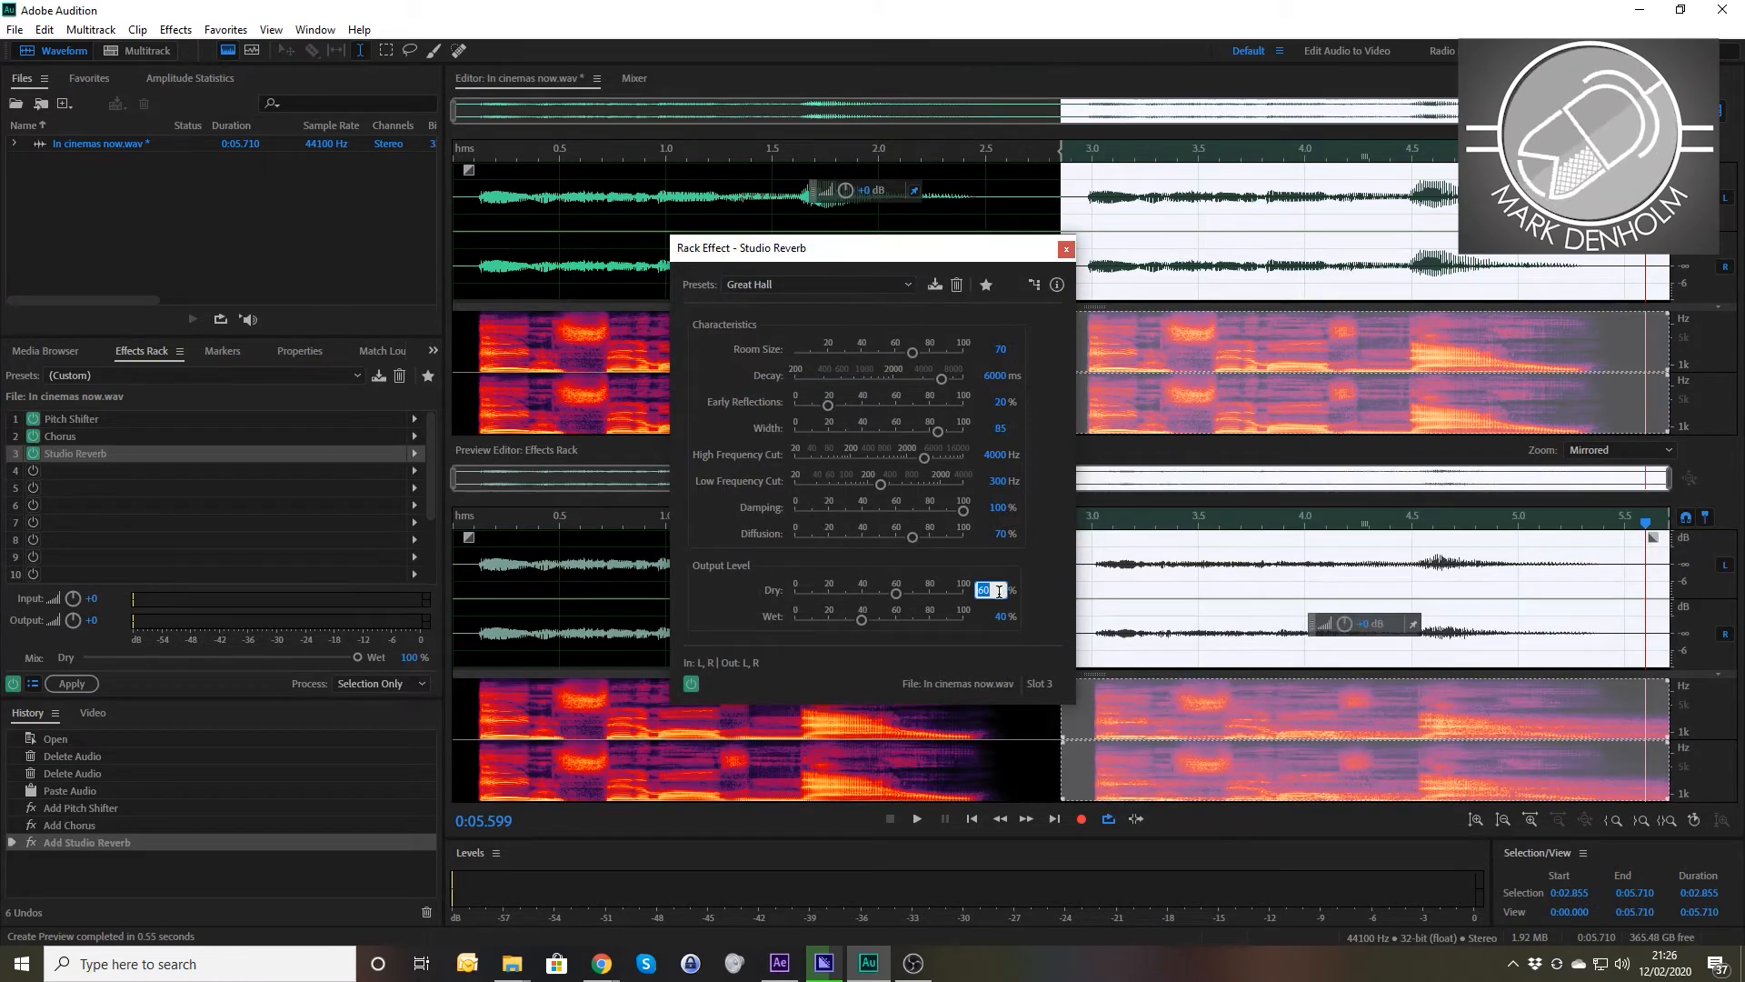
text(100)
key(Return)
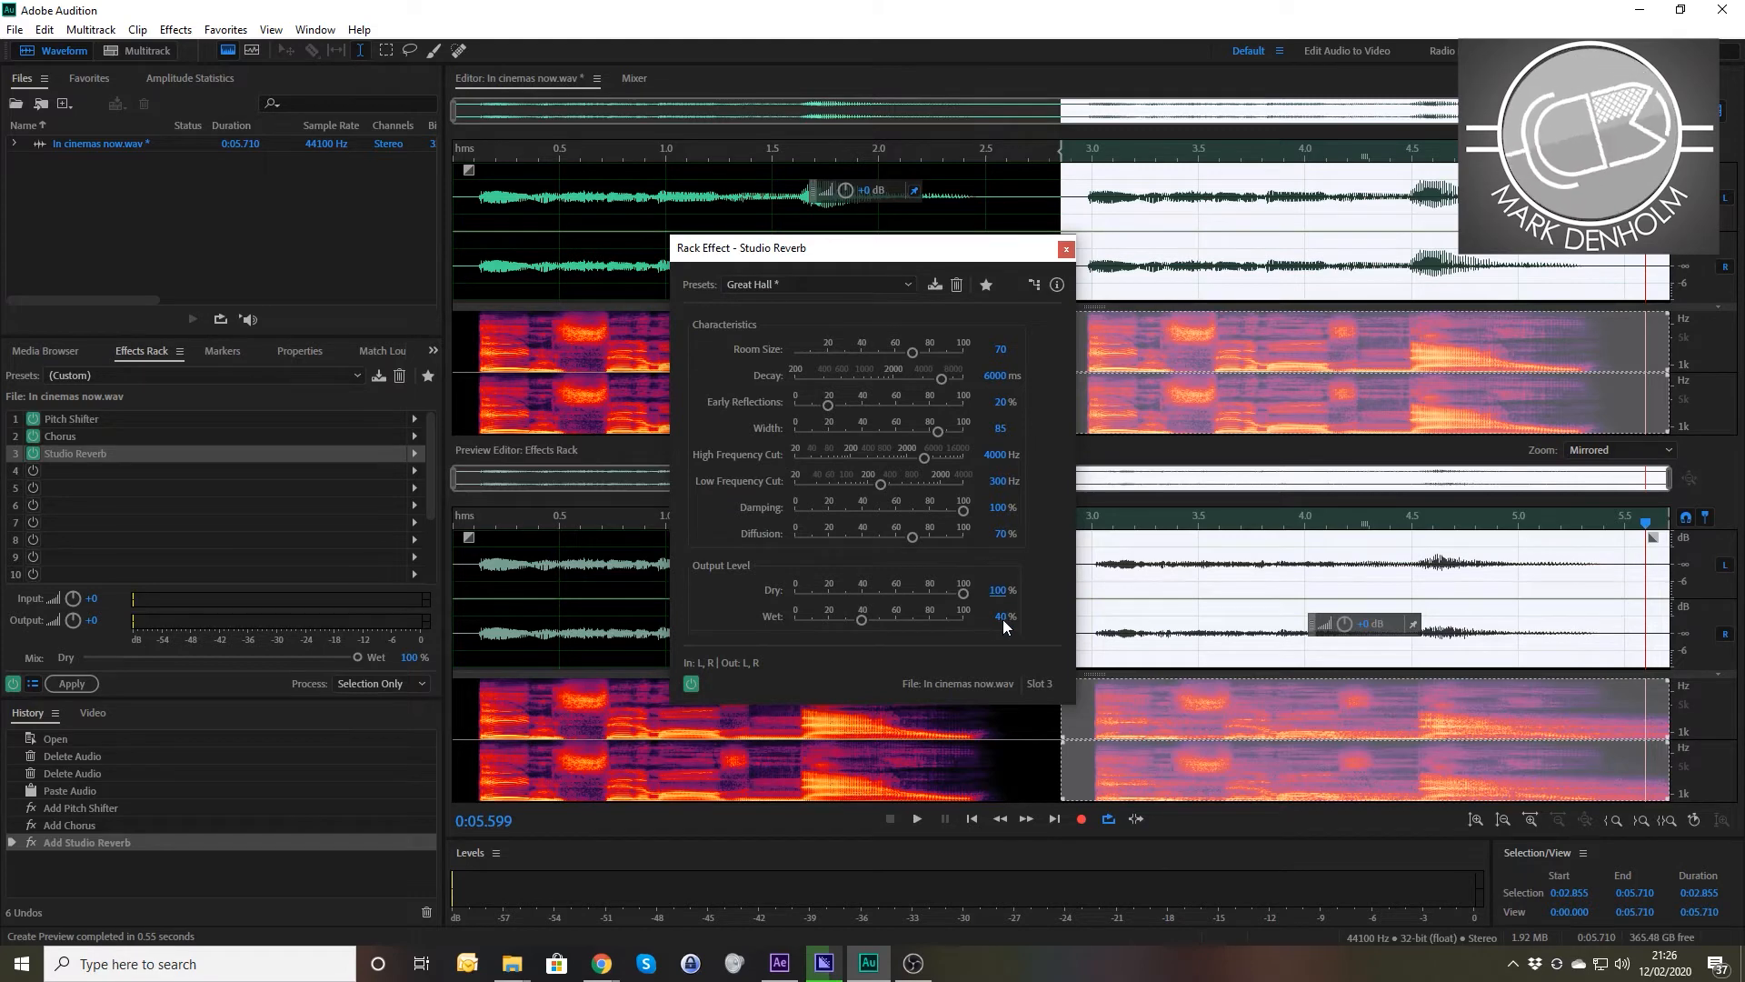
click(1001, 618)
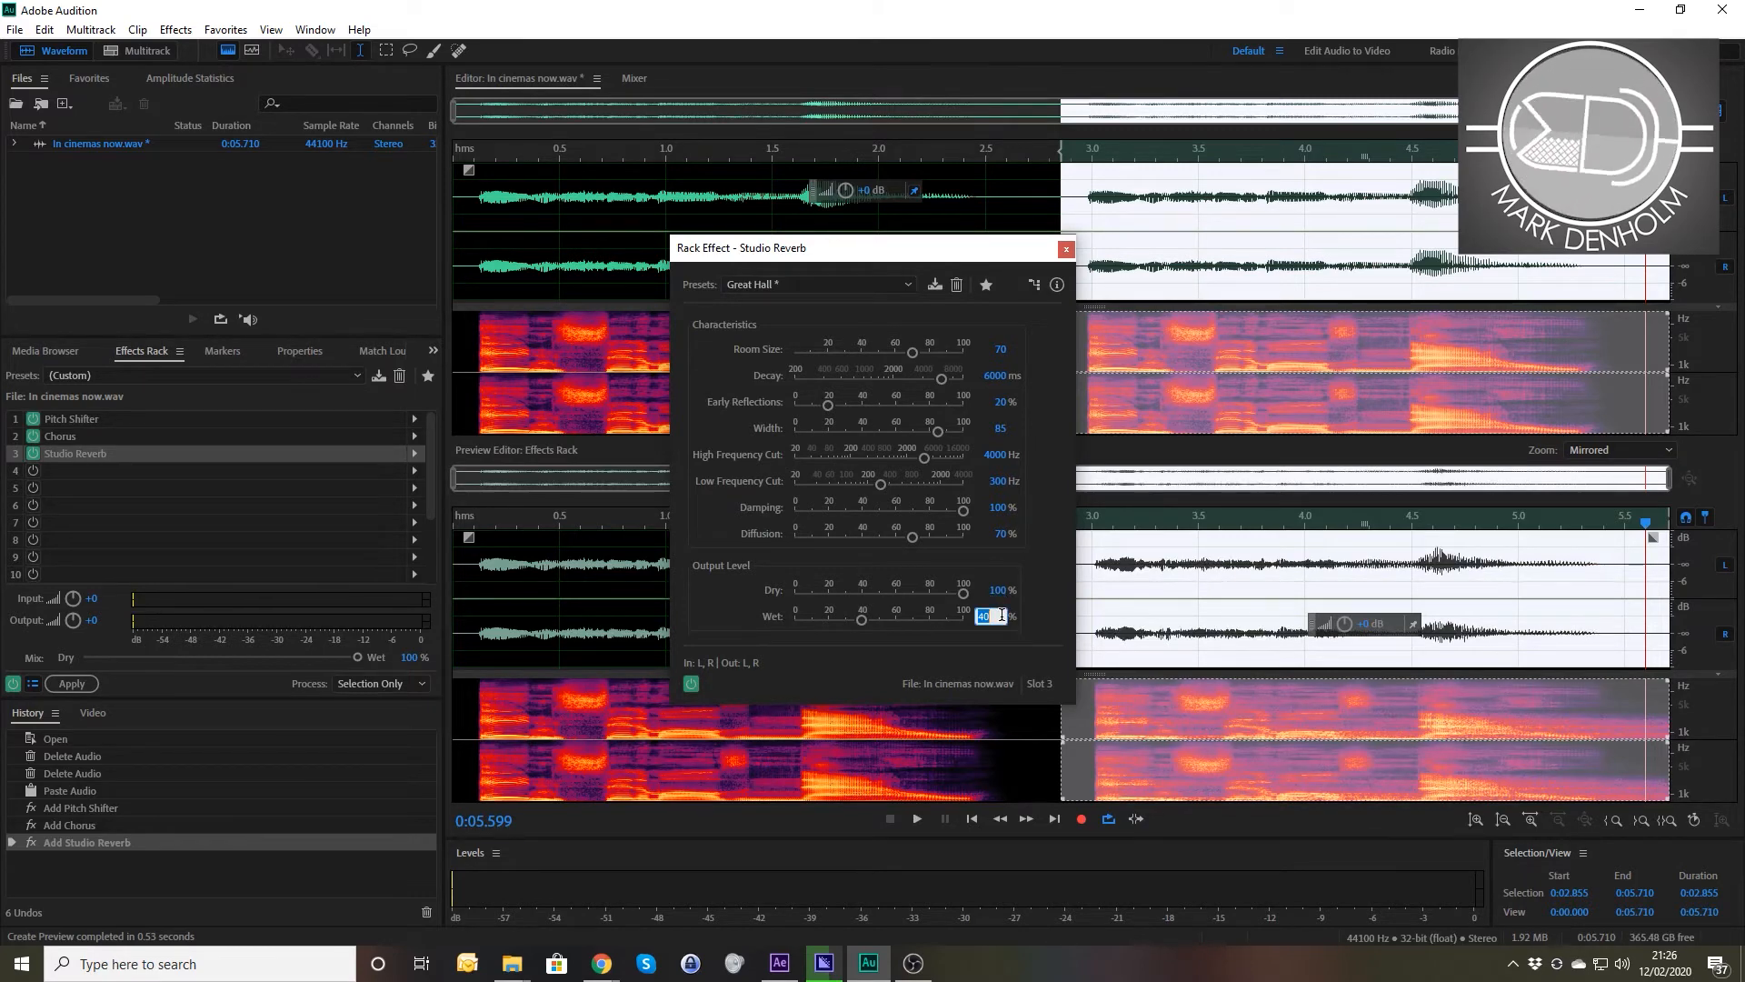
text(20)
key(Return)
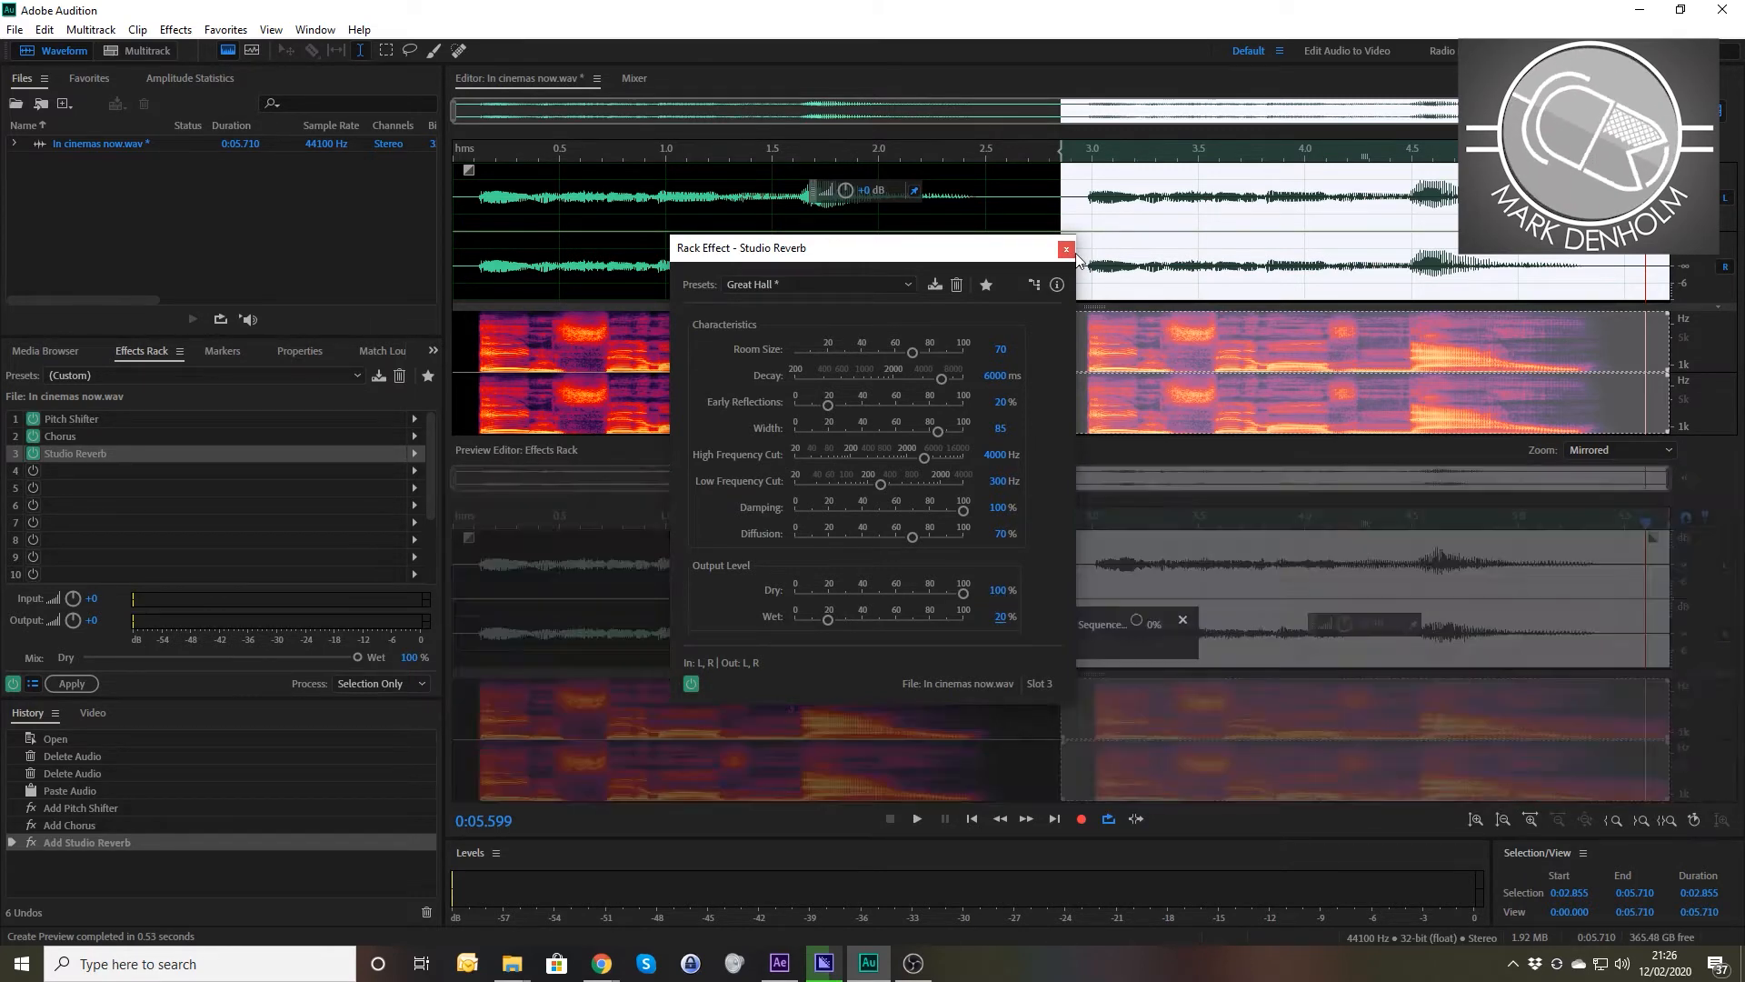
click(1067, 248)
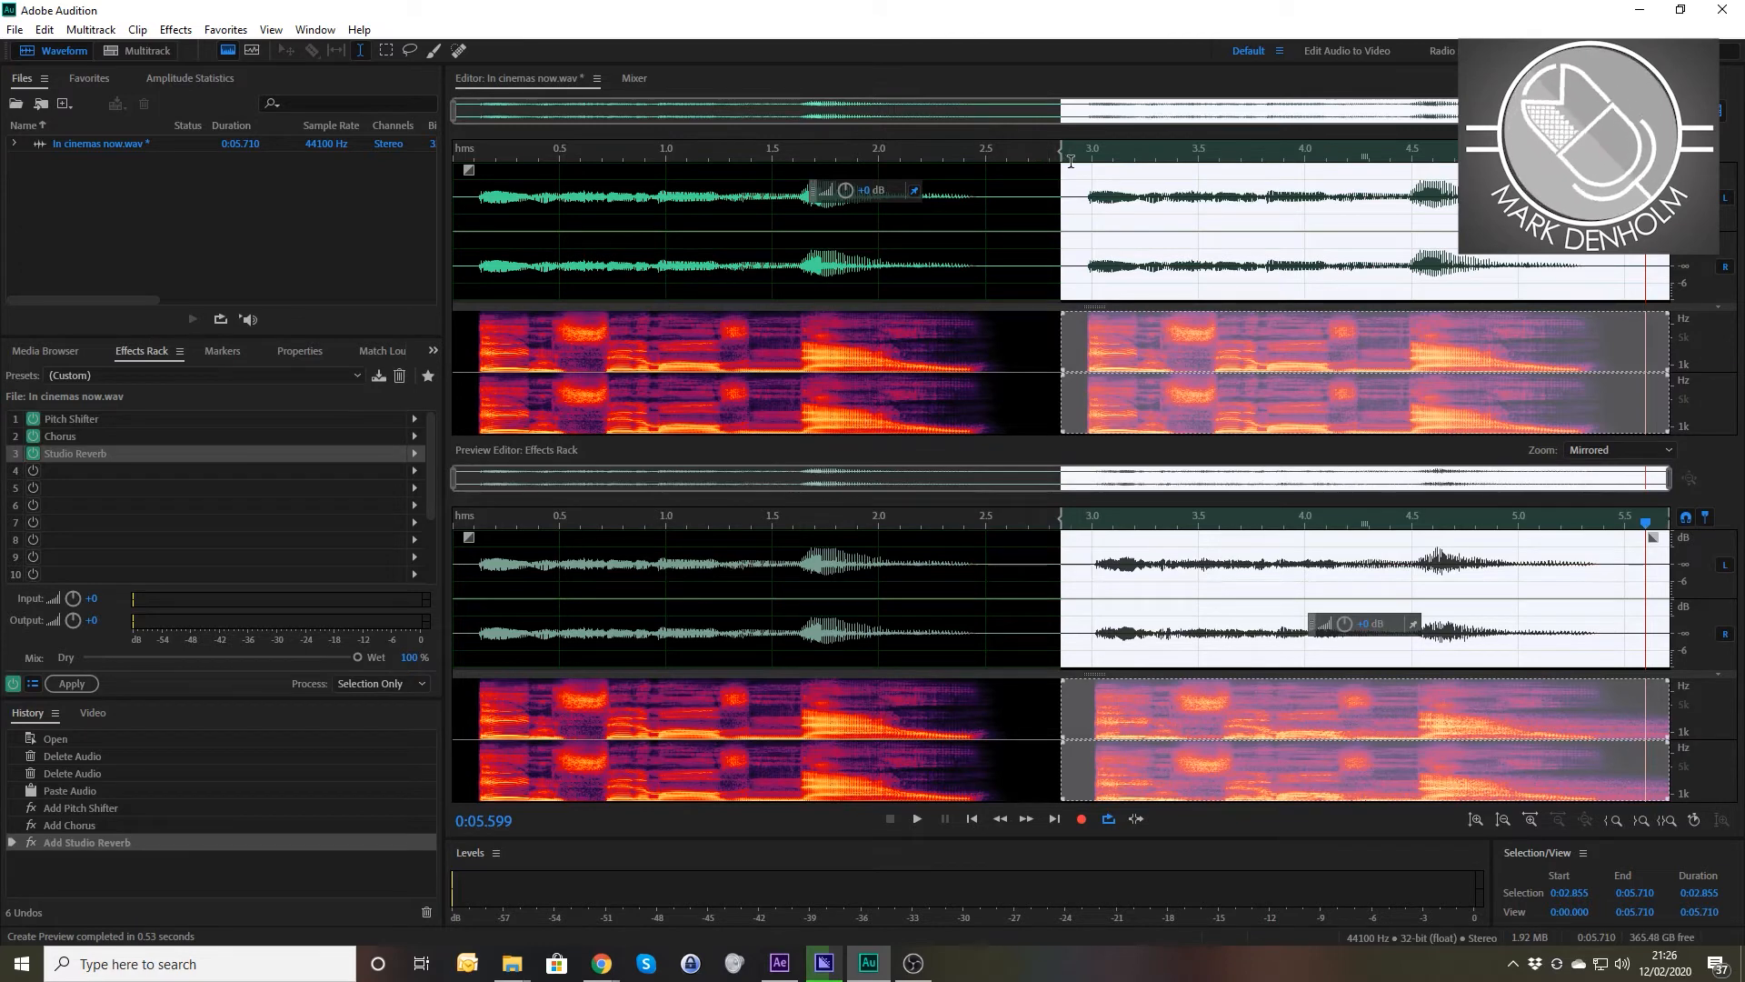
- Preview the selected copy with all three effects, stop playback, and apply the effects rack to the selection
key(space)
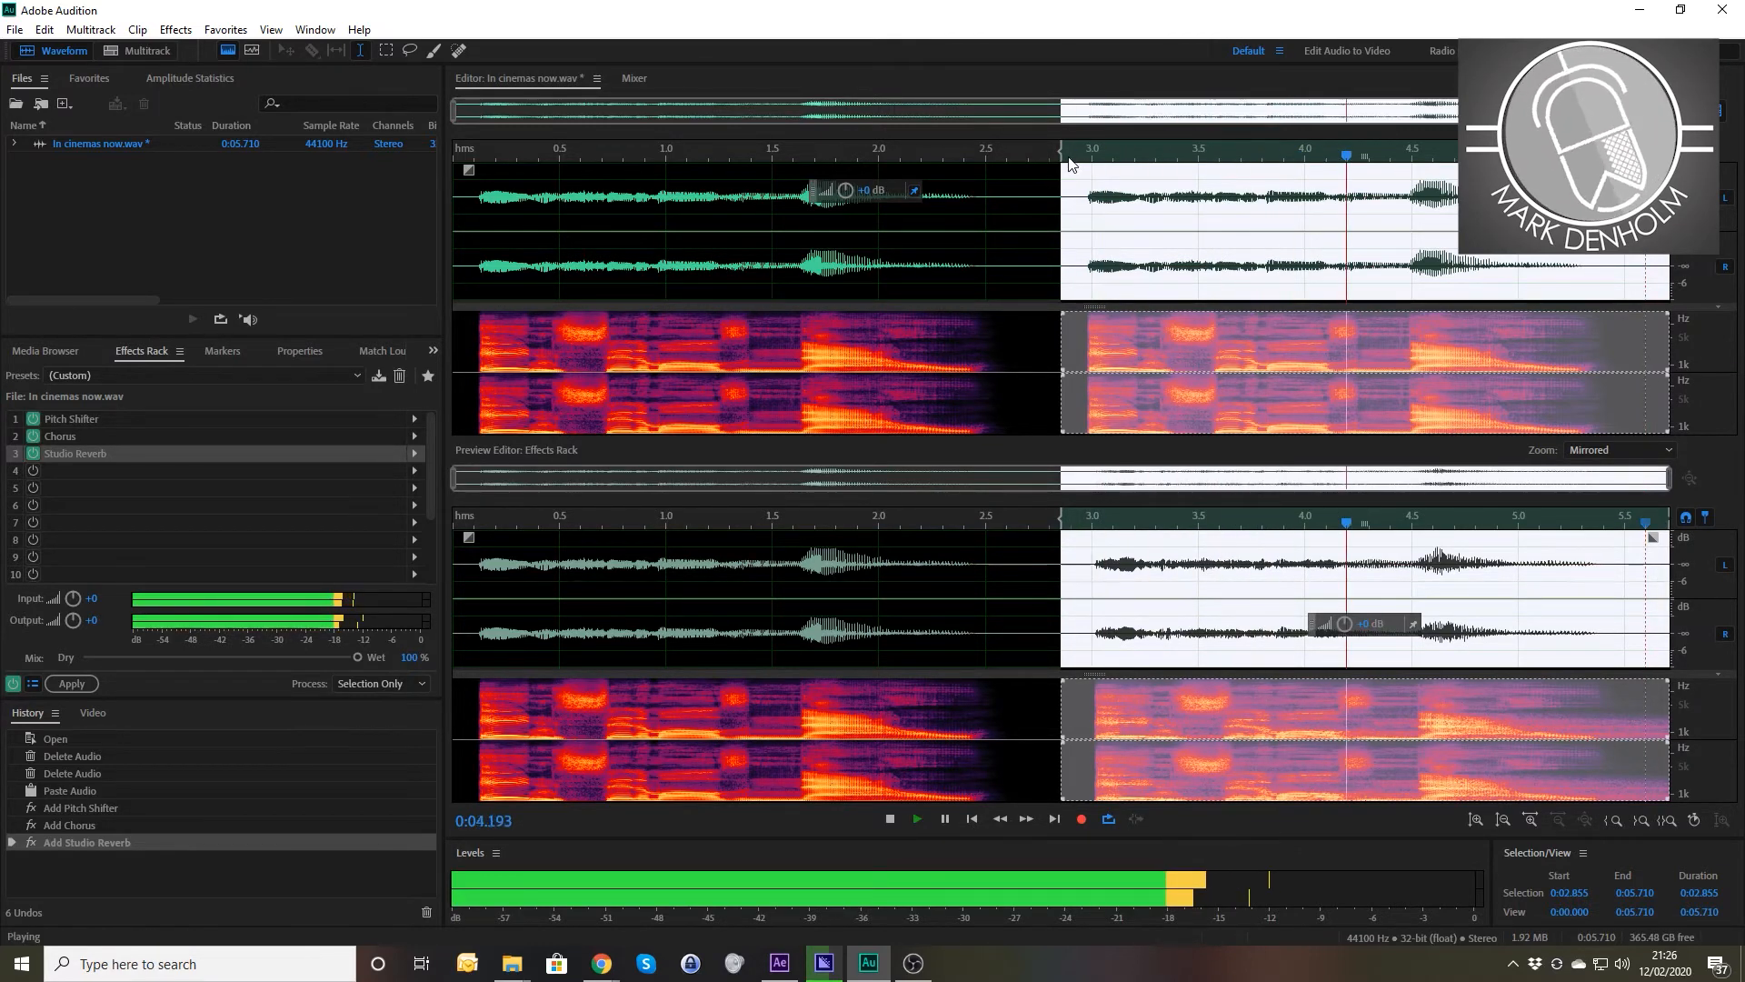
key(space)
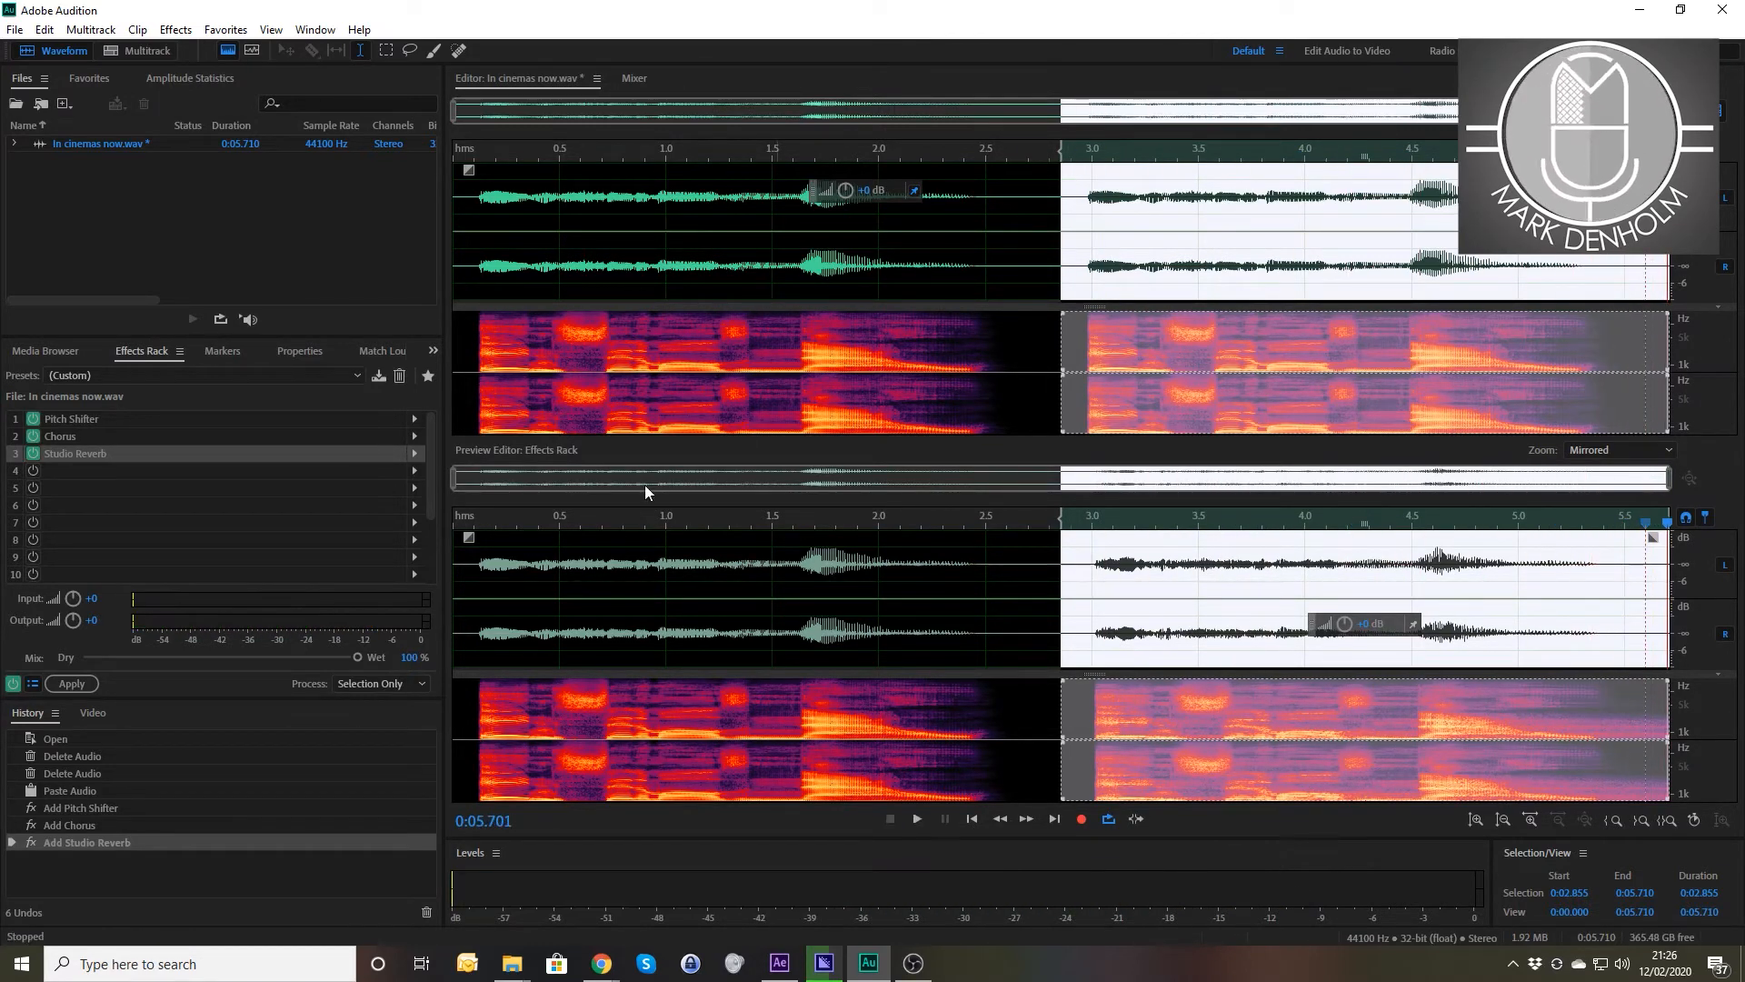
click(78, 689)
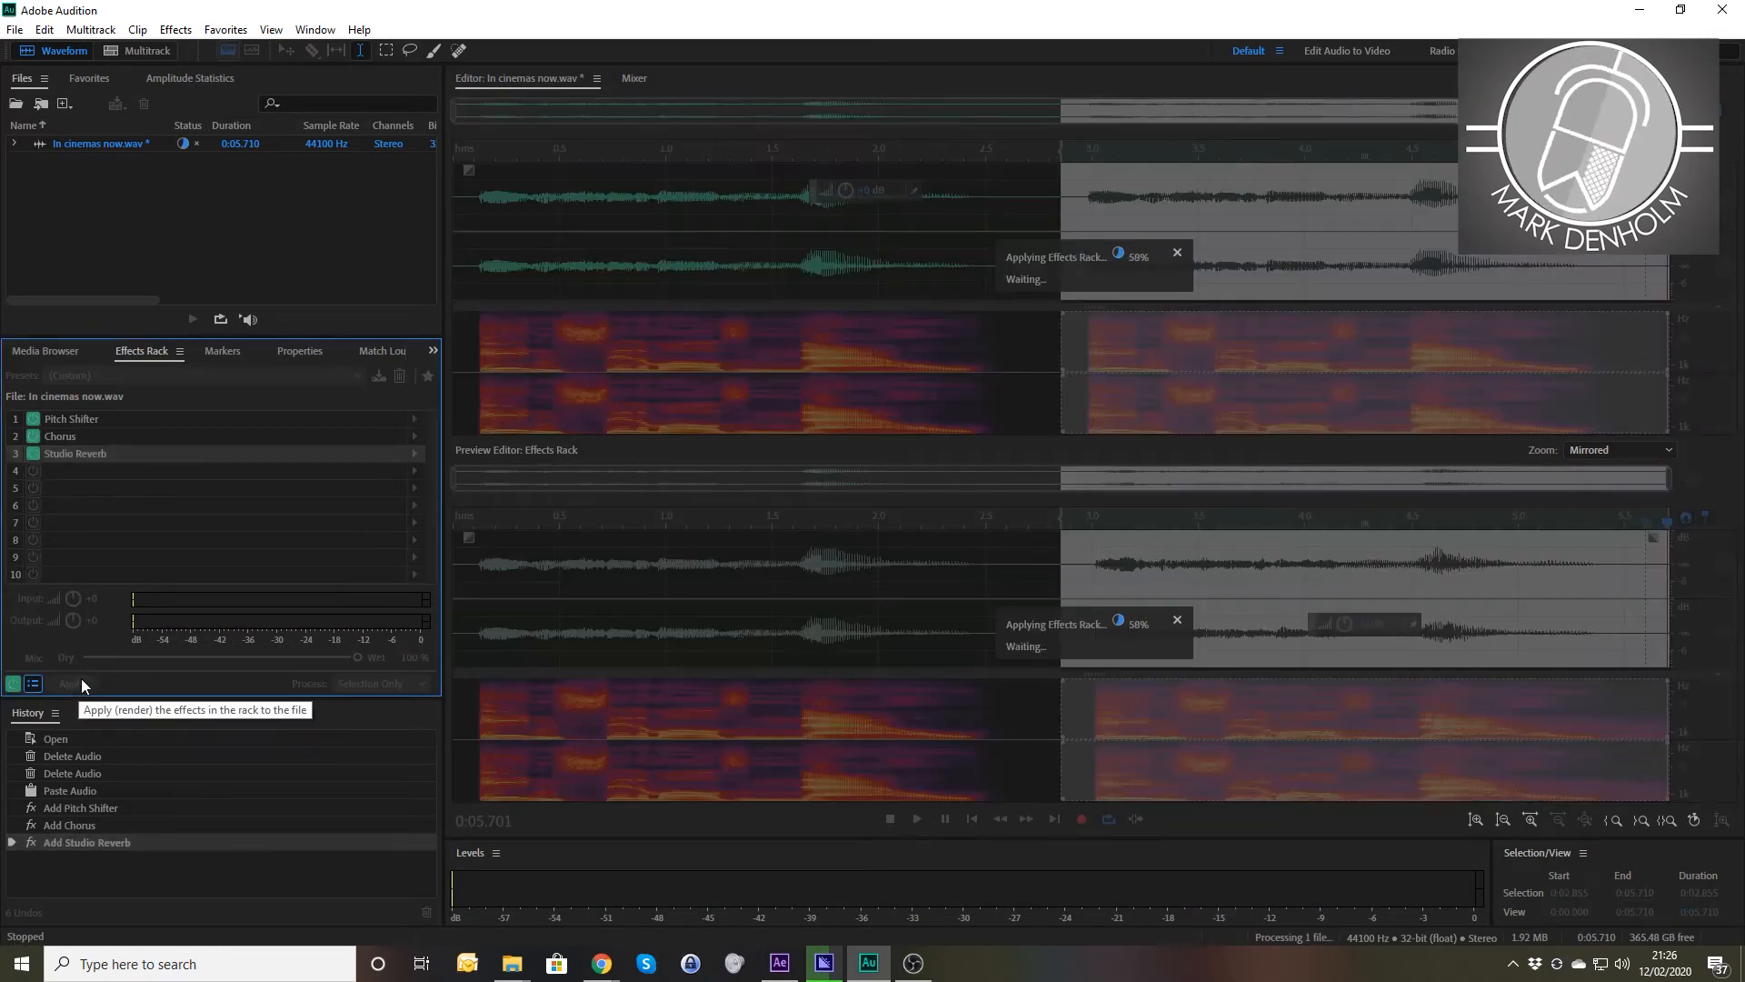
- Clear the selection and normalize the entire recording to -1 dB
click(758, 257)
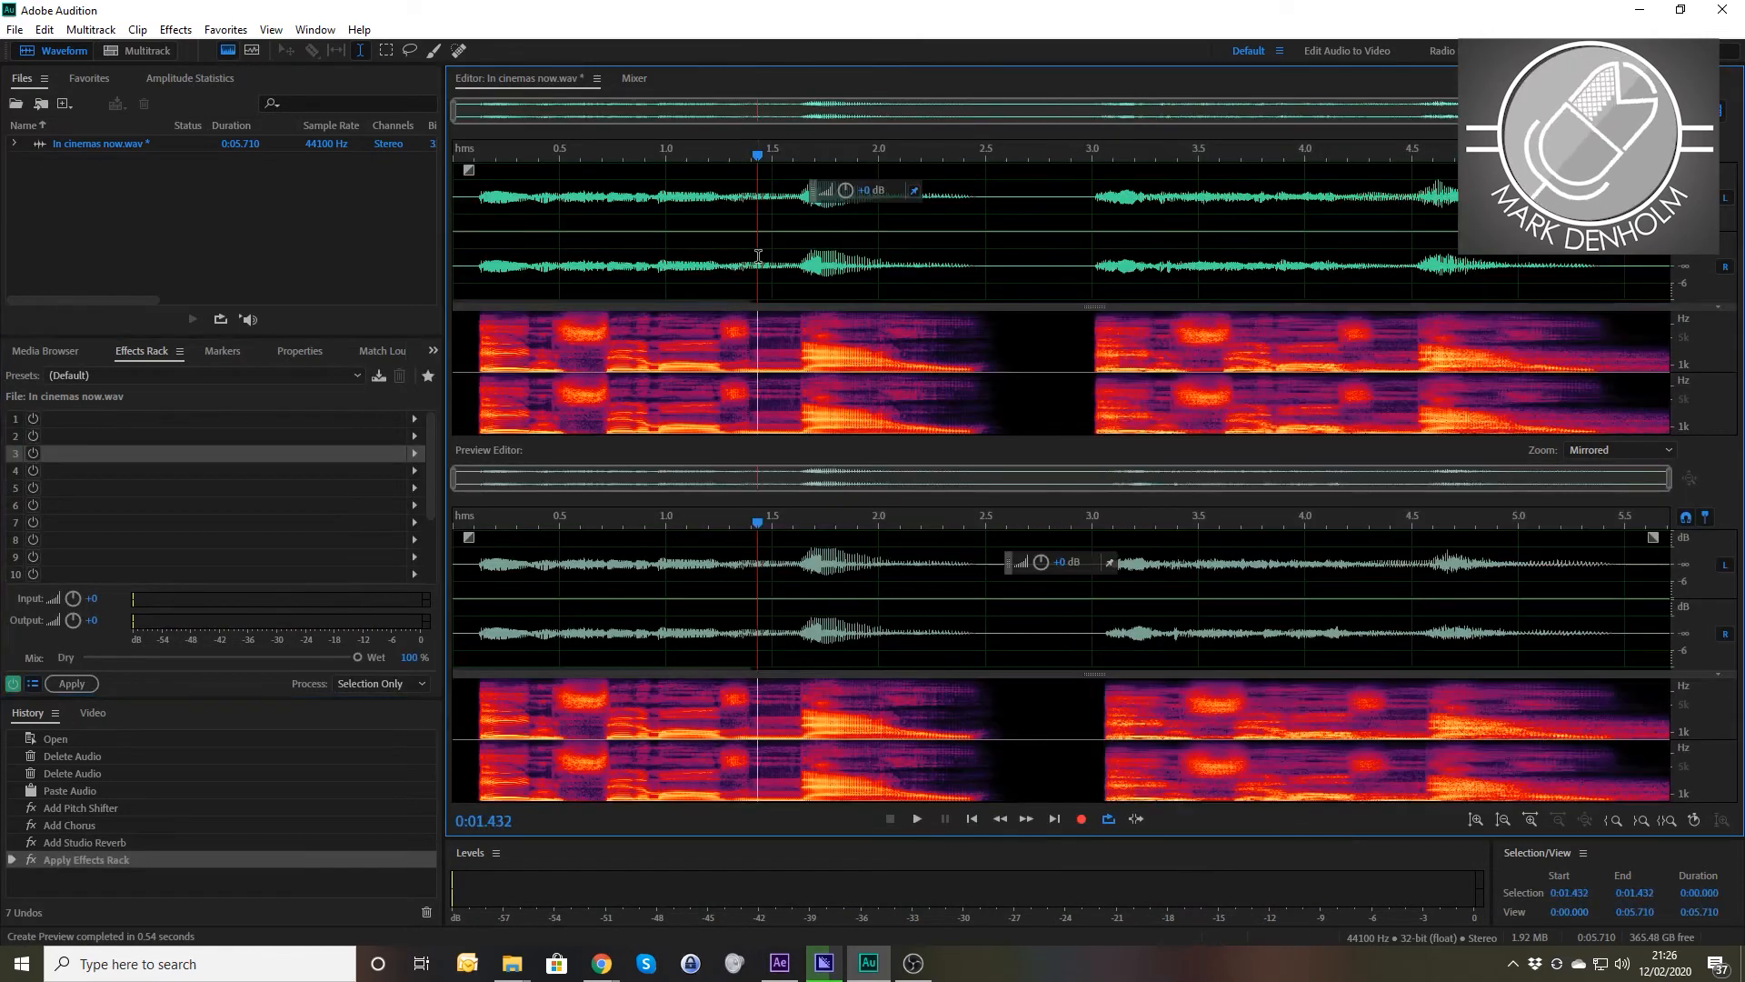
click(181, 34)
mouse_move(269, 254)
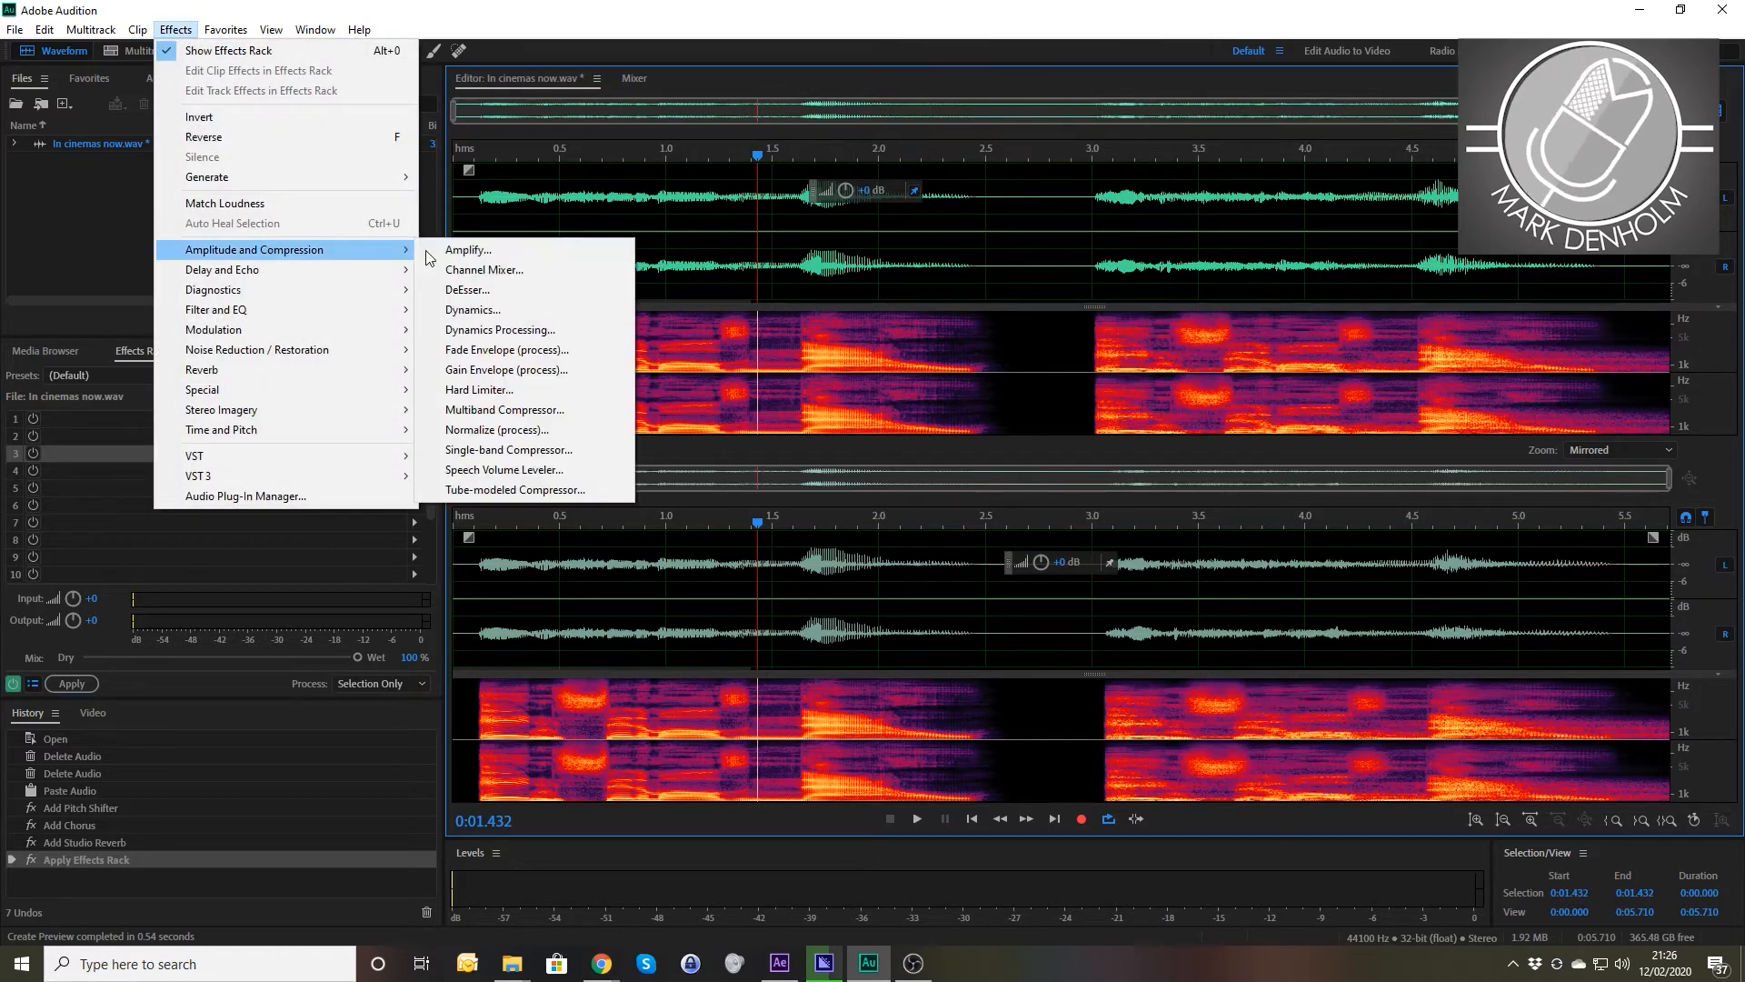
click(503, 430)
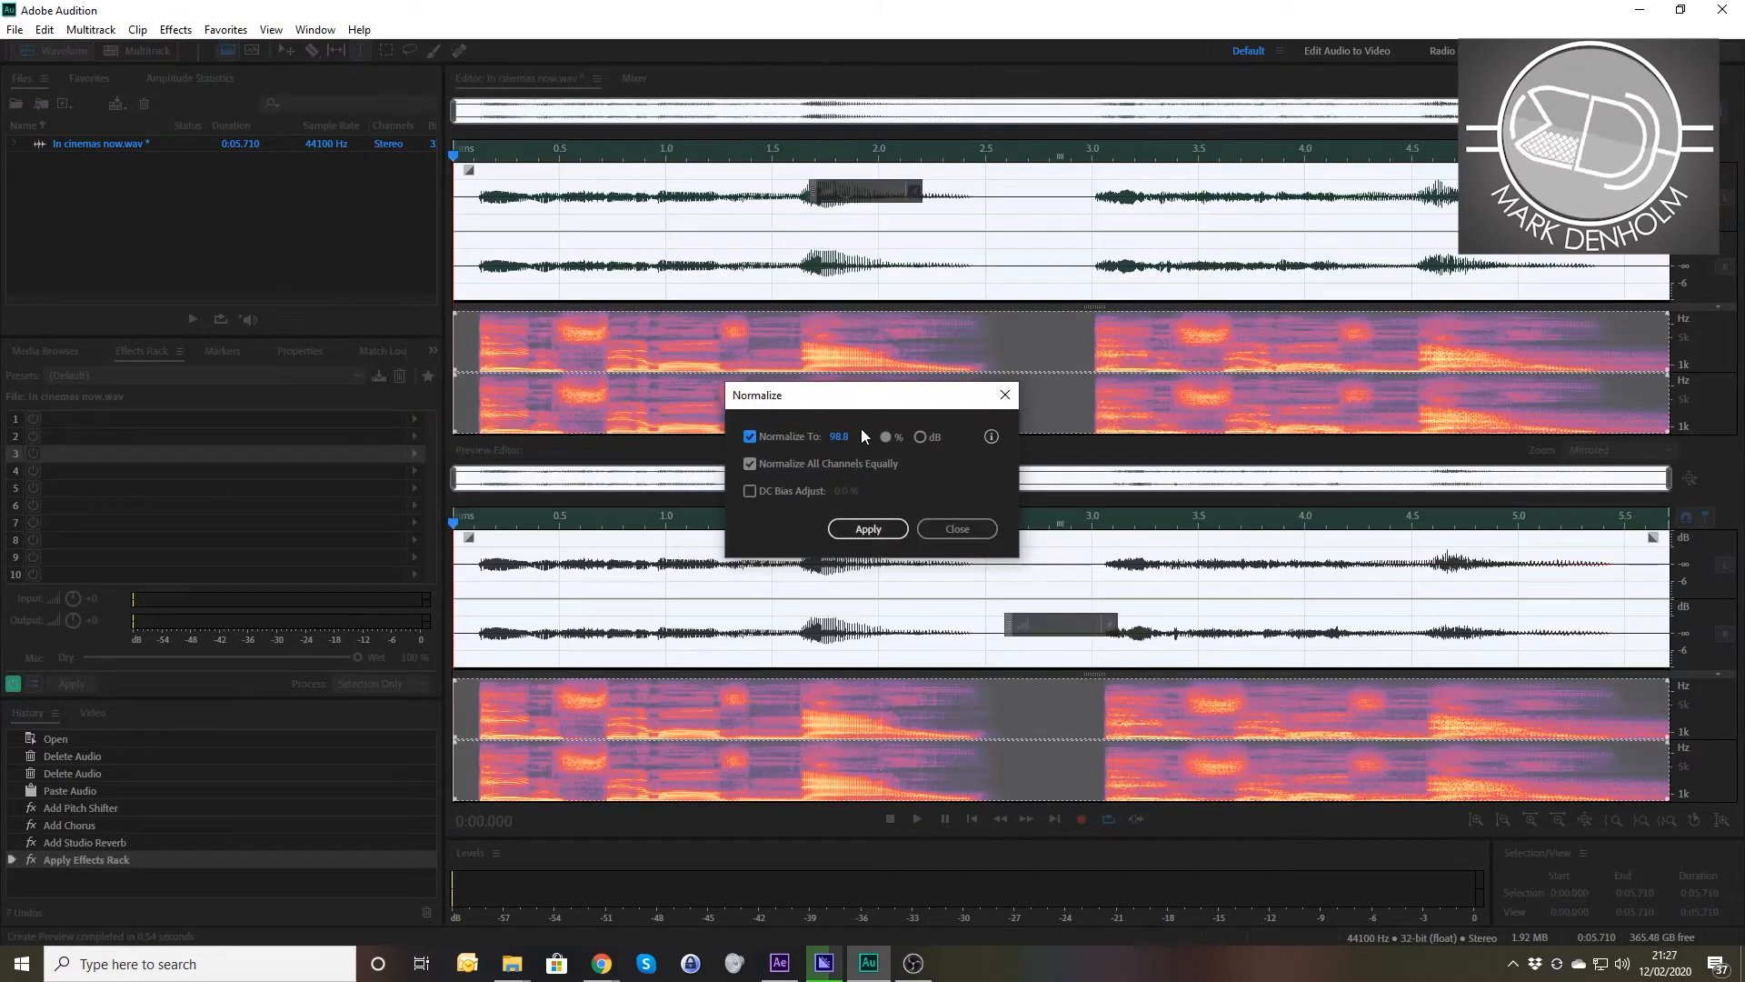
click(918, 437)
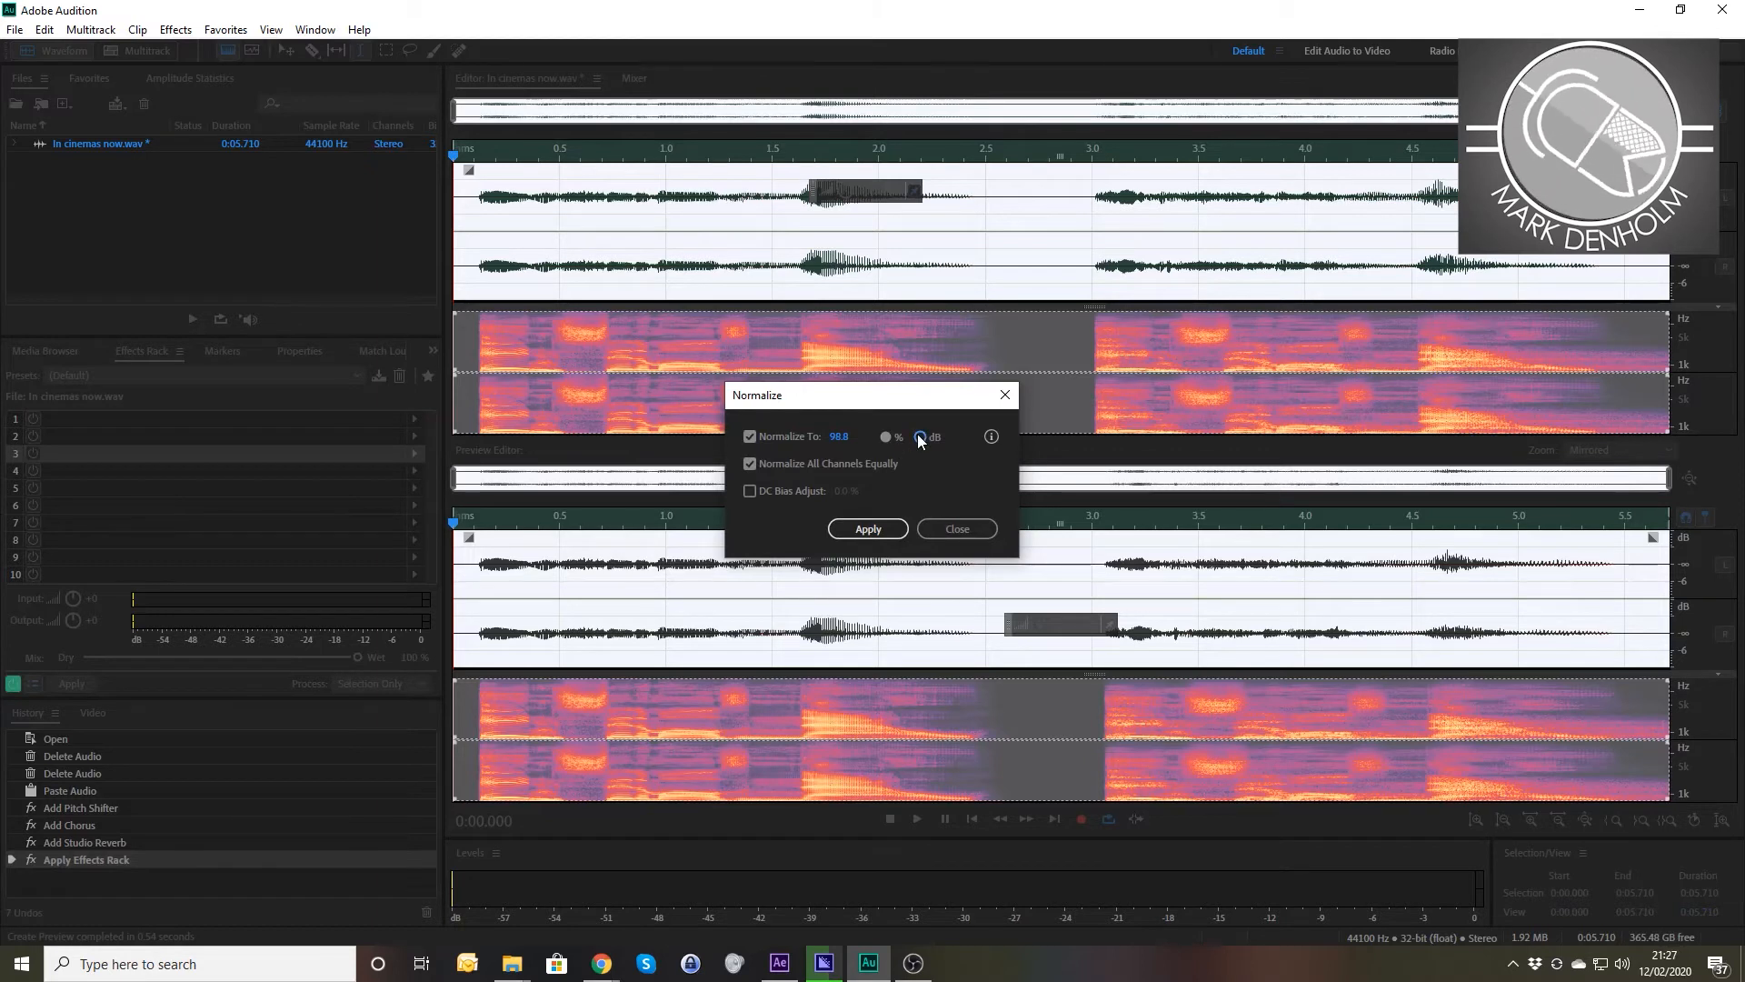
click(849, 435)
text(-1)
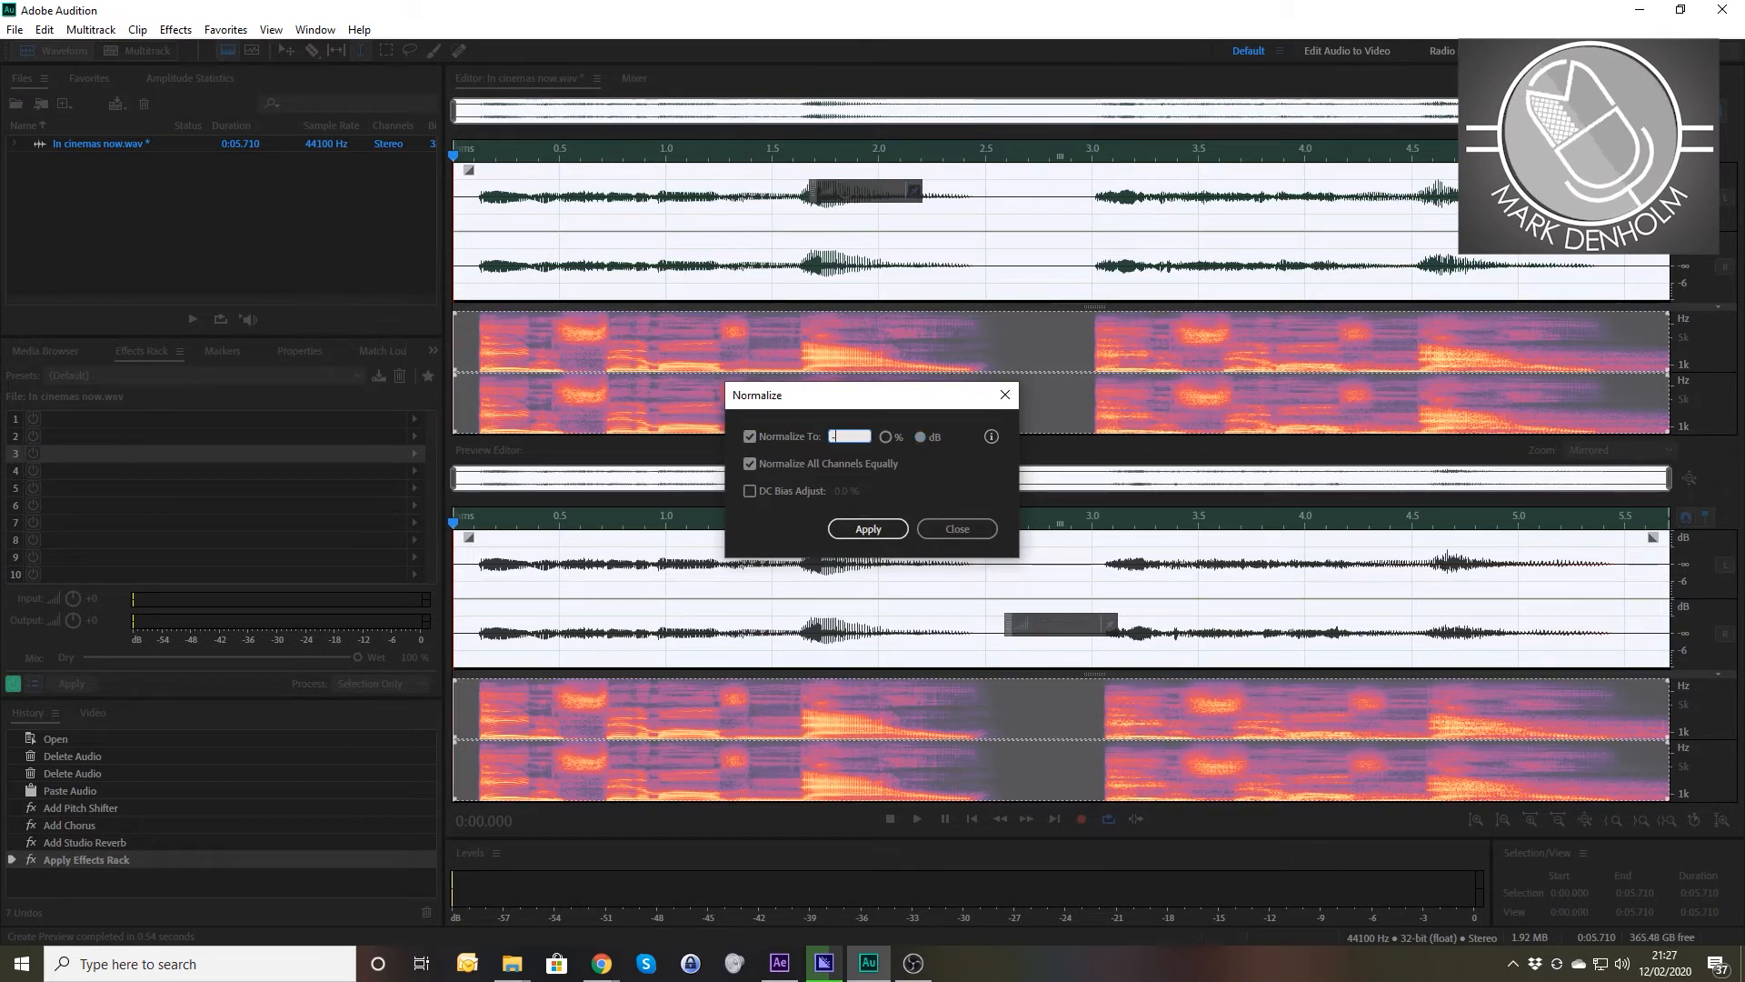
click(868, 526)
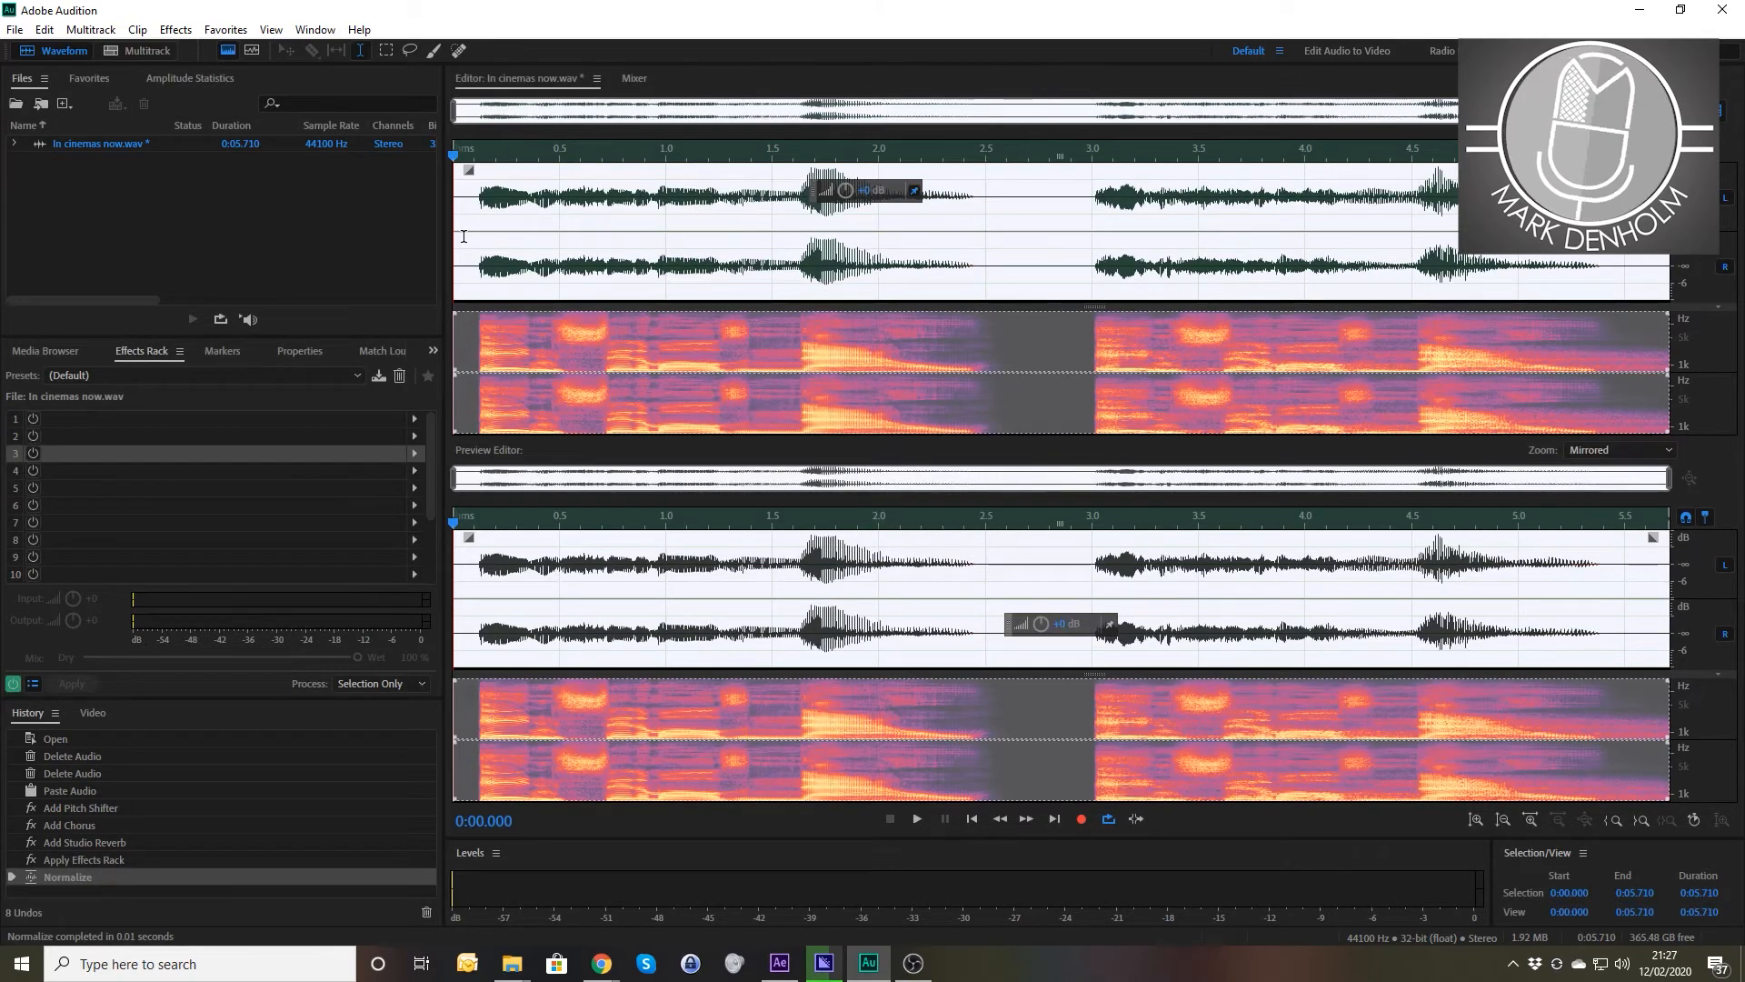
- Play the normalized recording from its beginning to compare the original voice with the processed copy
click(464, 237)
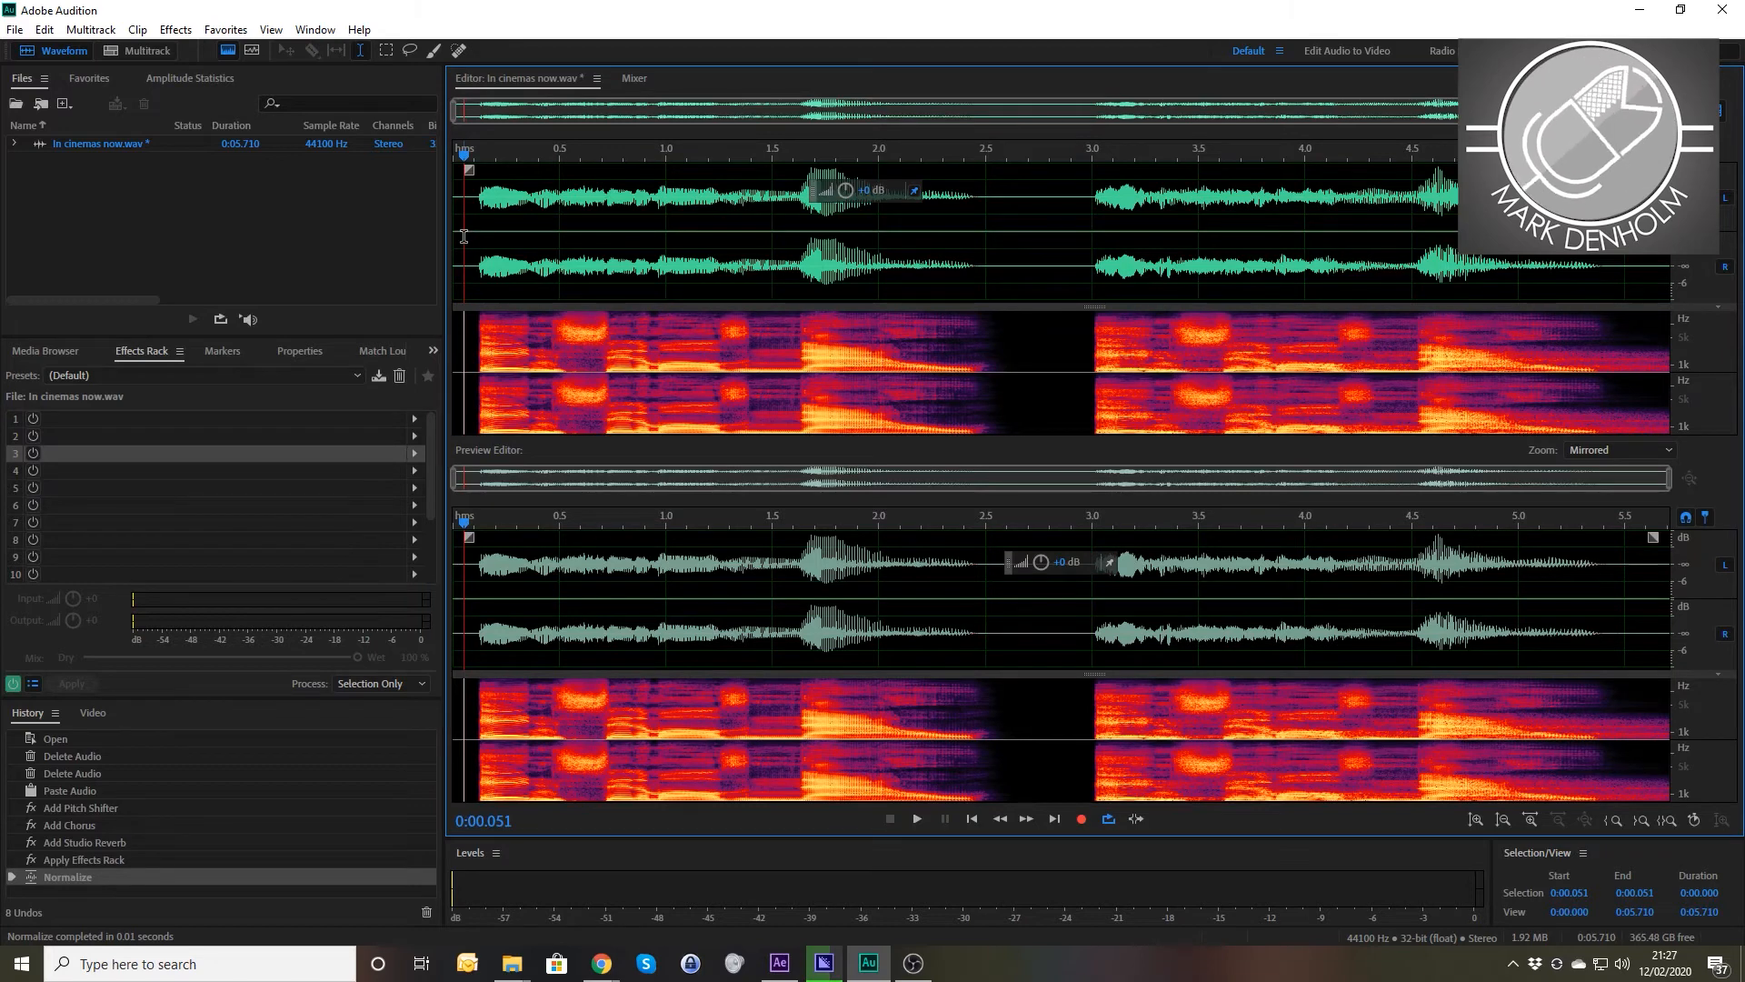
key(space)
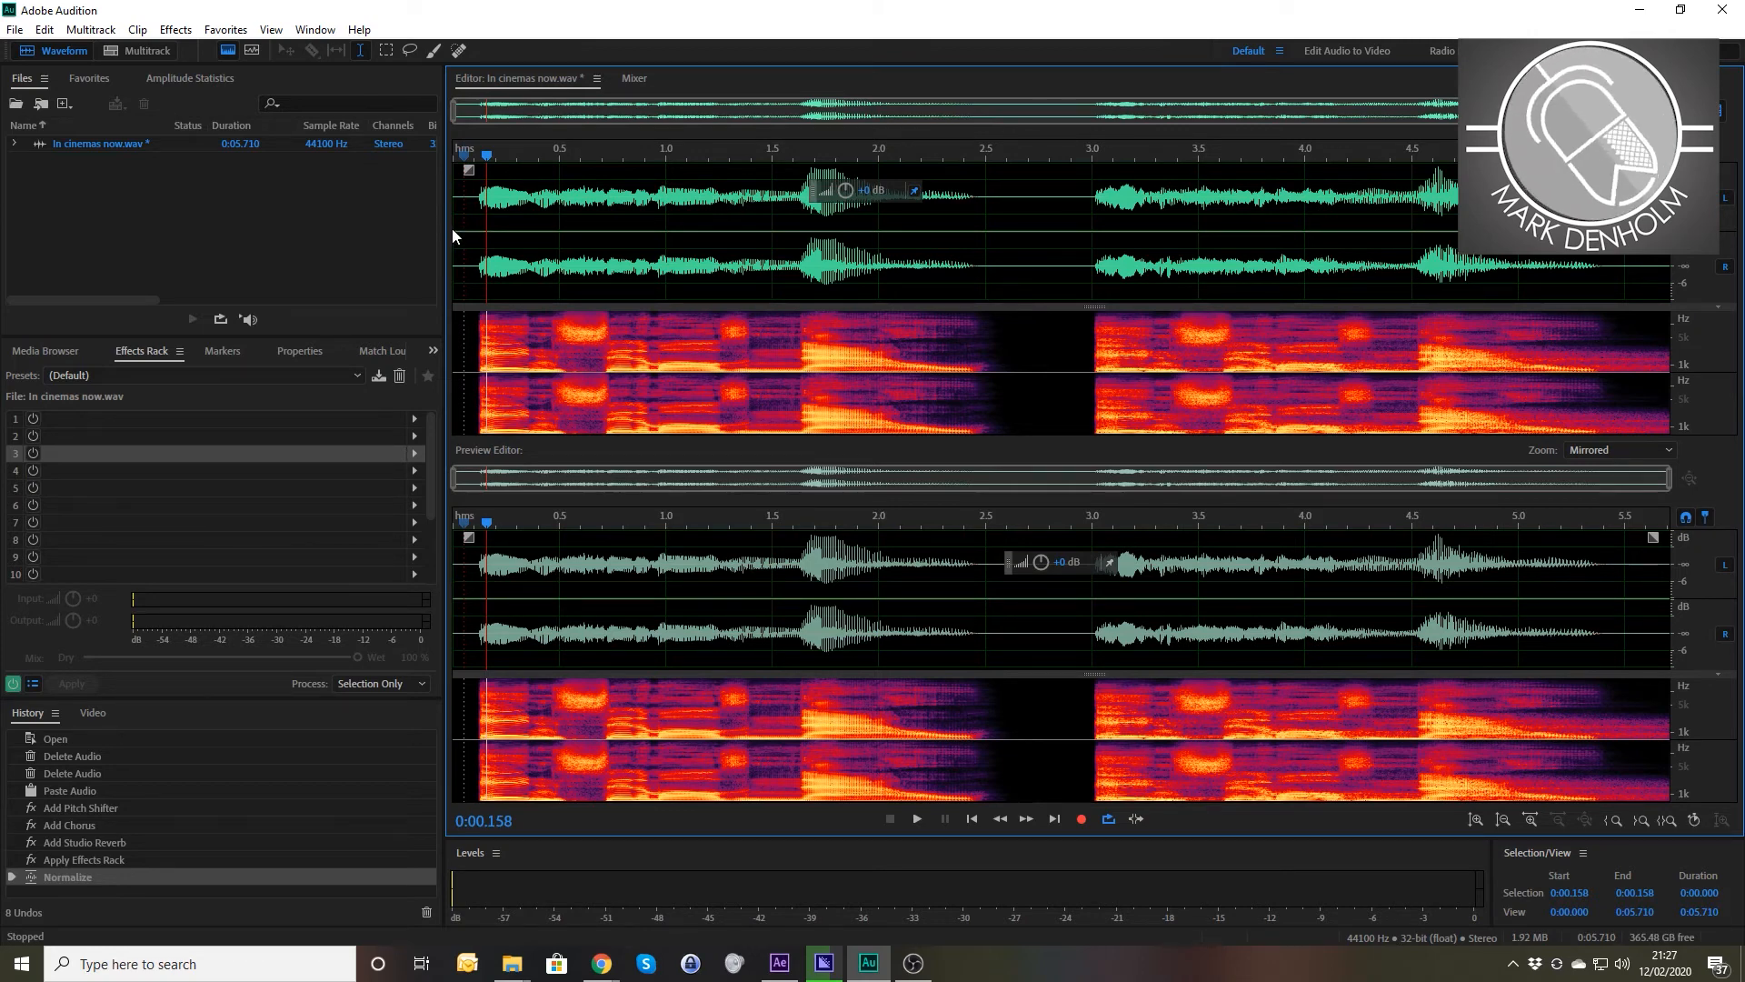
click(455, 227)
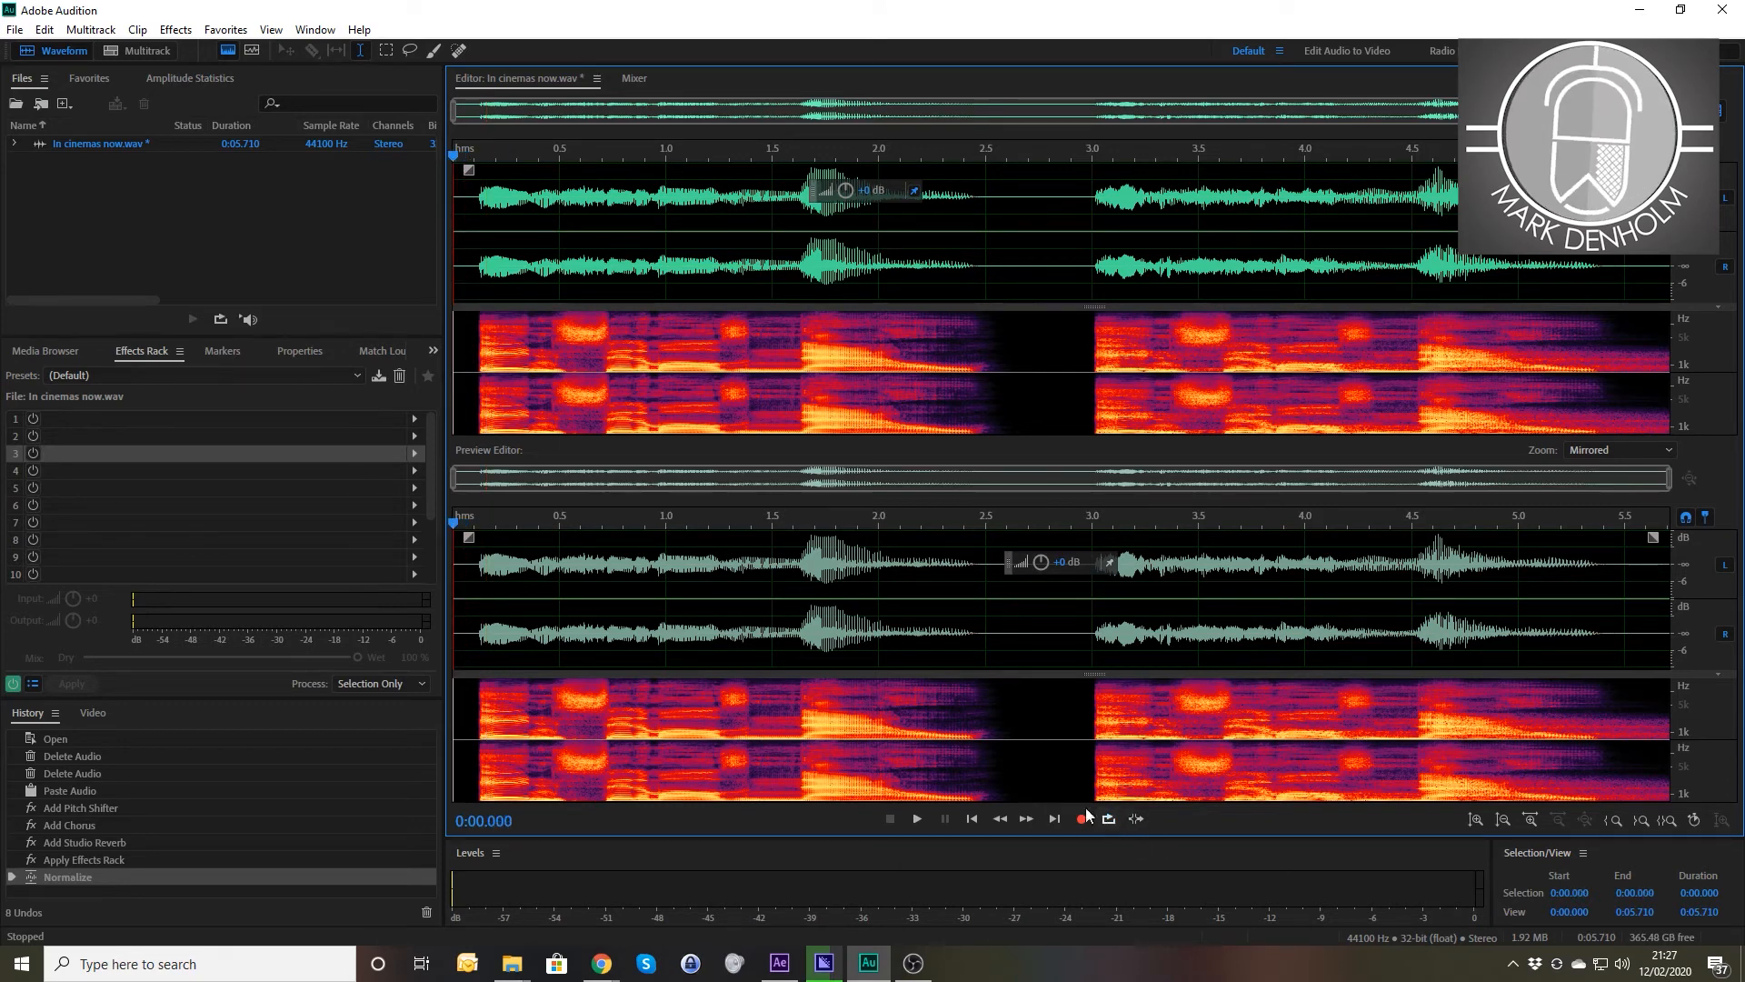
key(space)
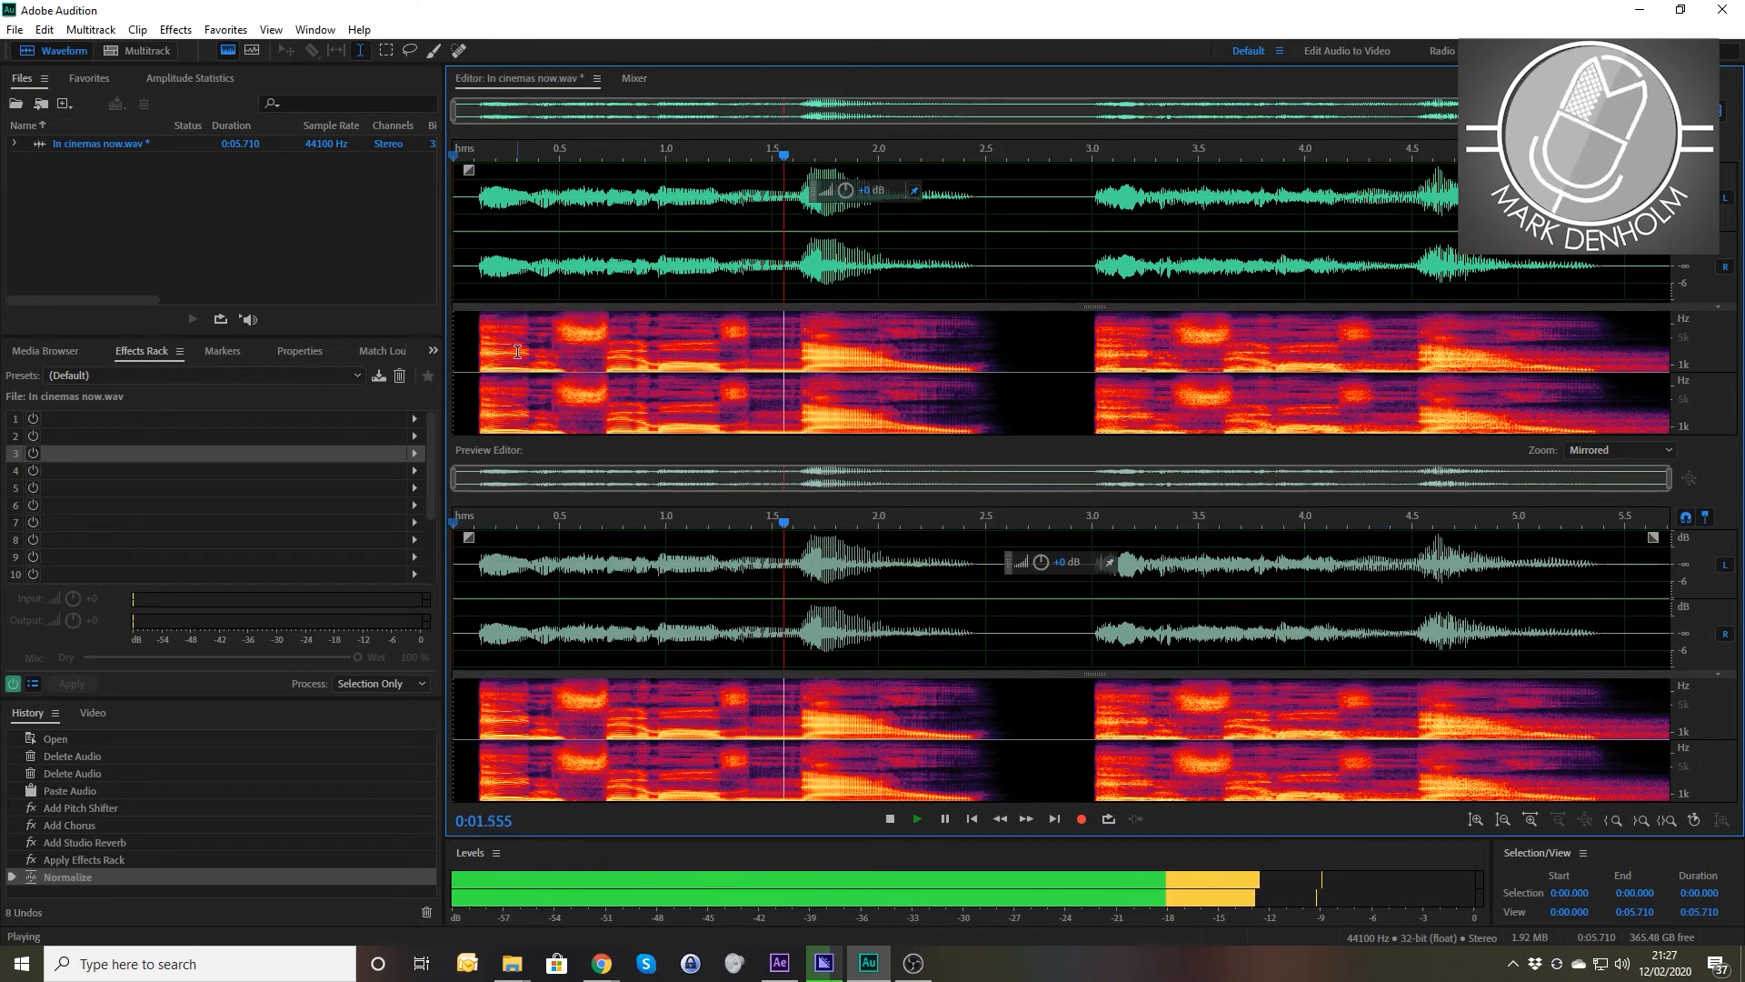